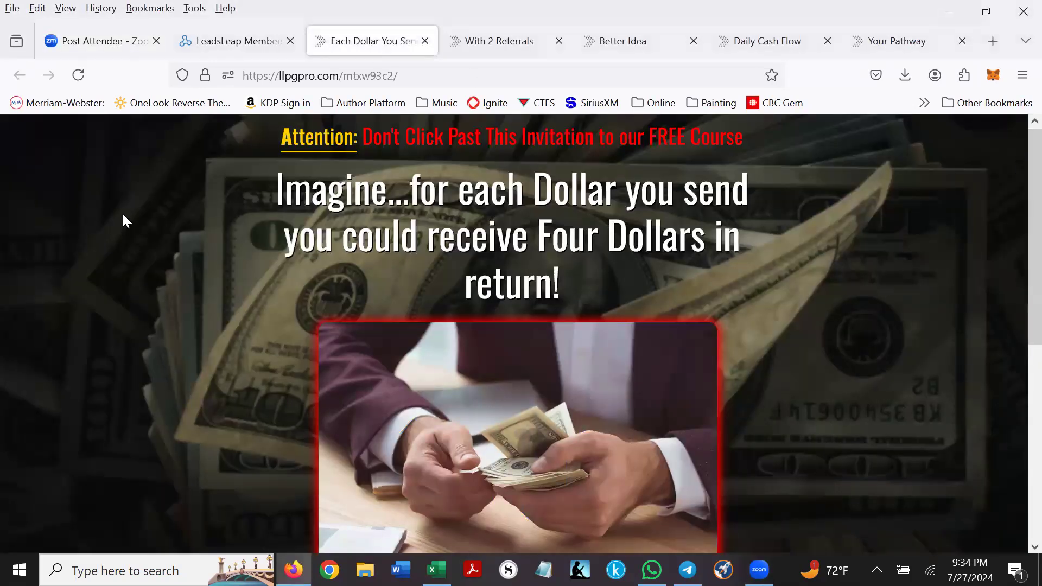
- Review the Each Dollar page's form and red arrows, then move to the With 2 Referrals page
scroll(121, 217, down, 3)
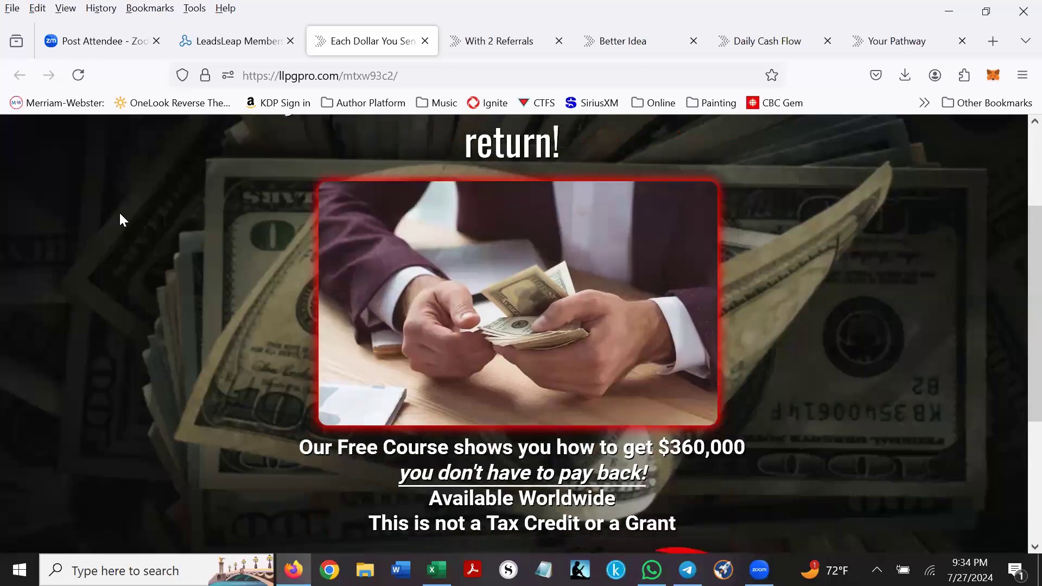
scroll(120, 218, down, 3)
scroll(121, 218, down, 2)
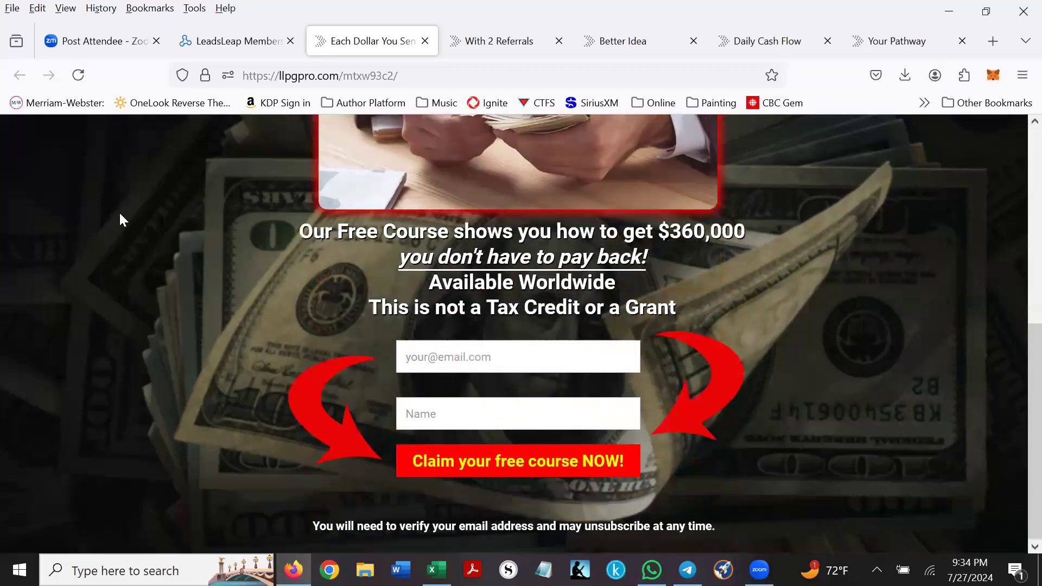
scroll(120, 218, up, 6)
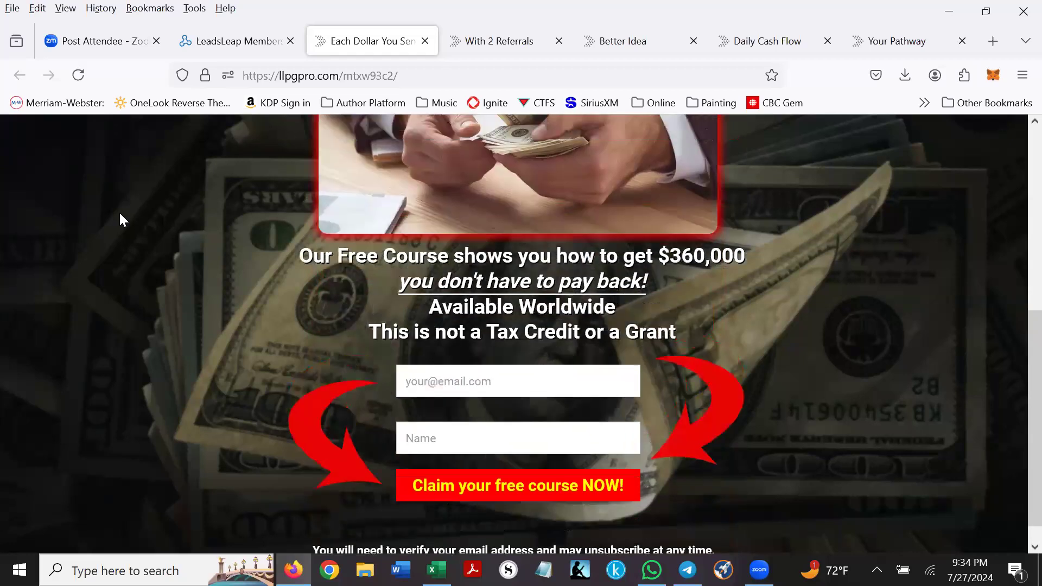
scroll(121, 220, up, 2)
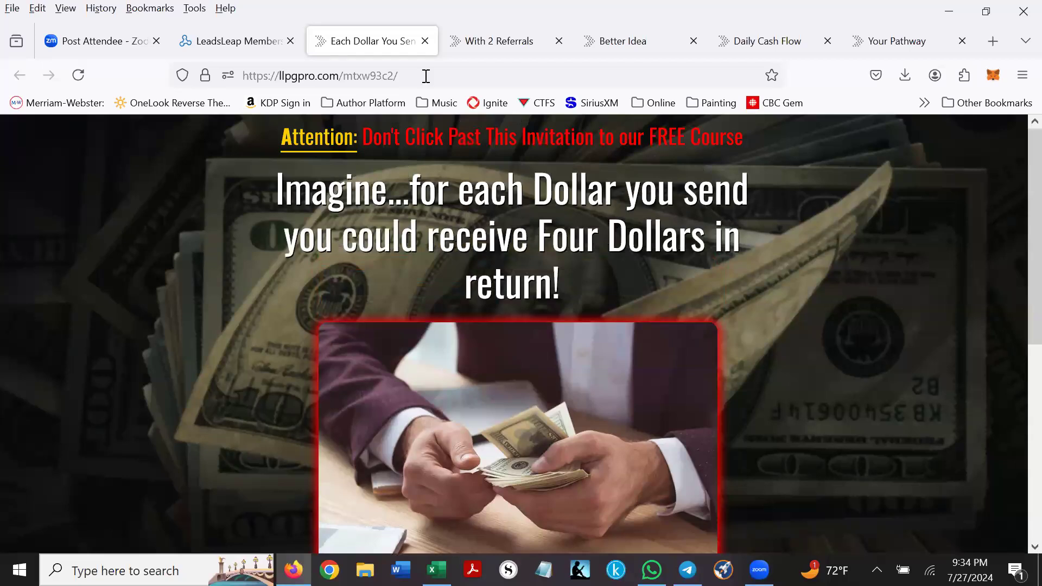
click(491, 43)
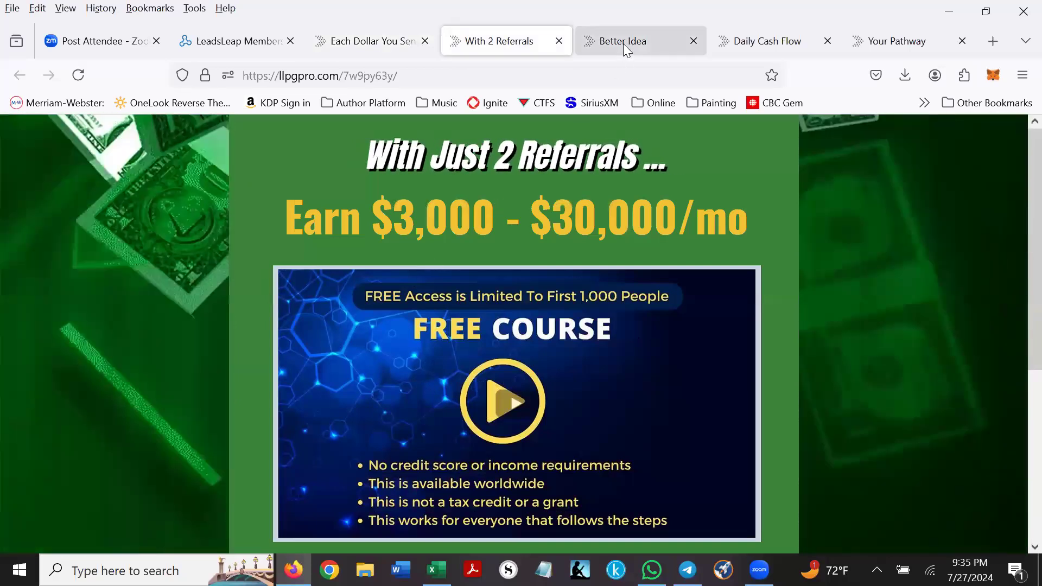
- Look over the forms on the Better Idea and Daily Cash Flow opt-in pages
click(623, 42)
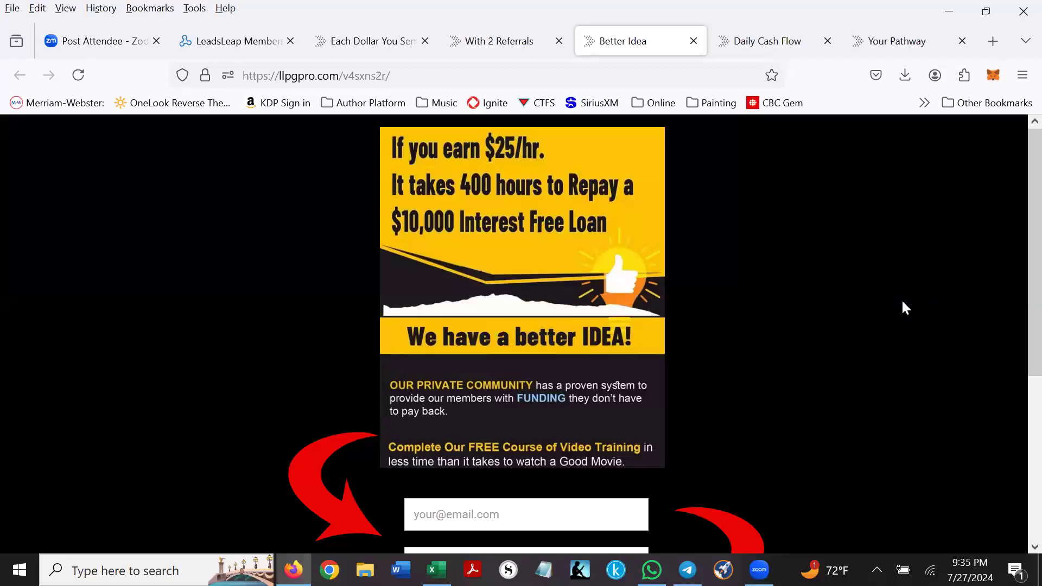
scroll(905, 308, down, 5)
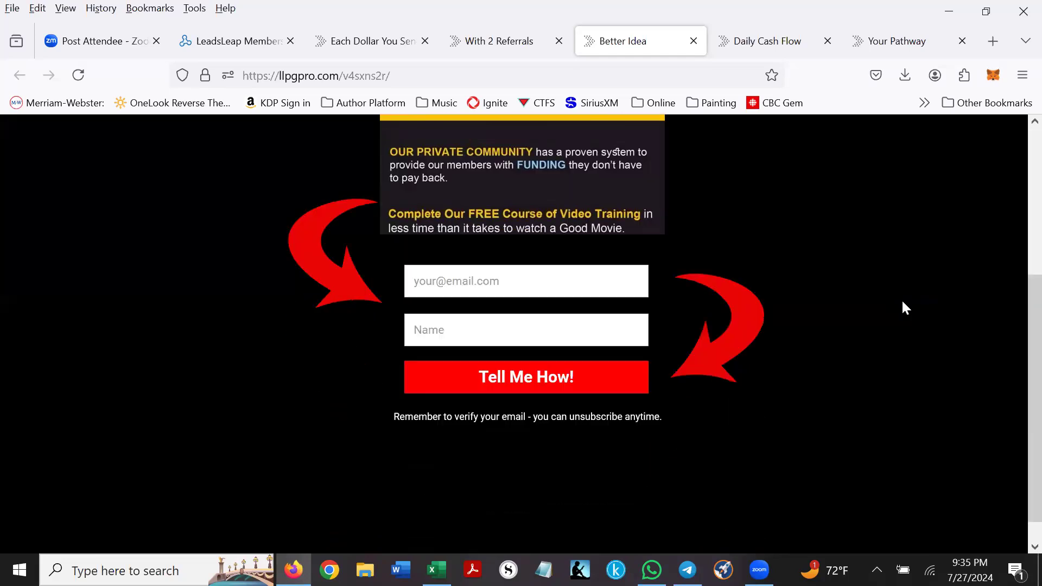
scroll(905, 307, up, 5)
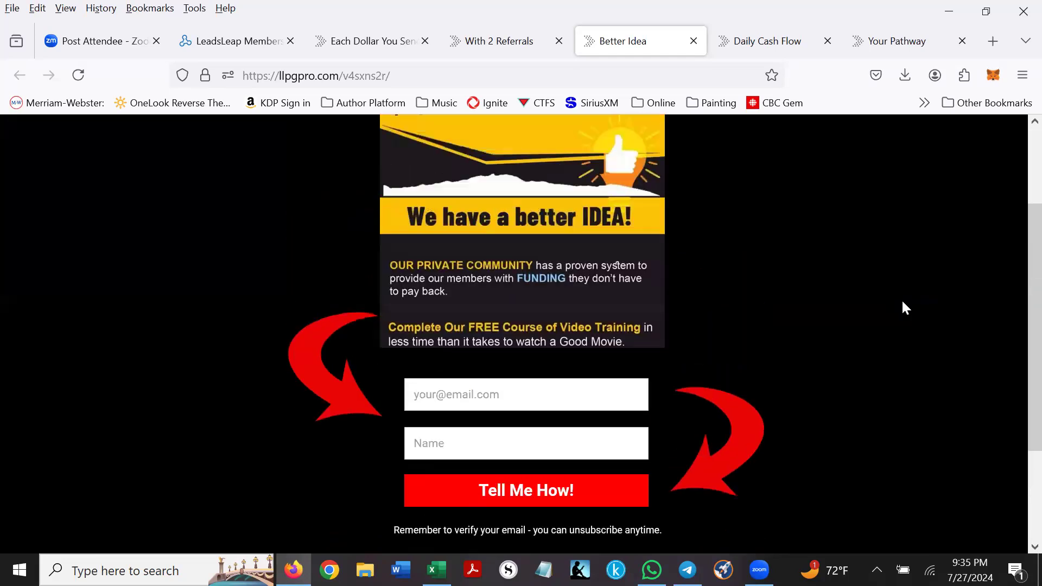
click(773, 40)
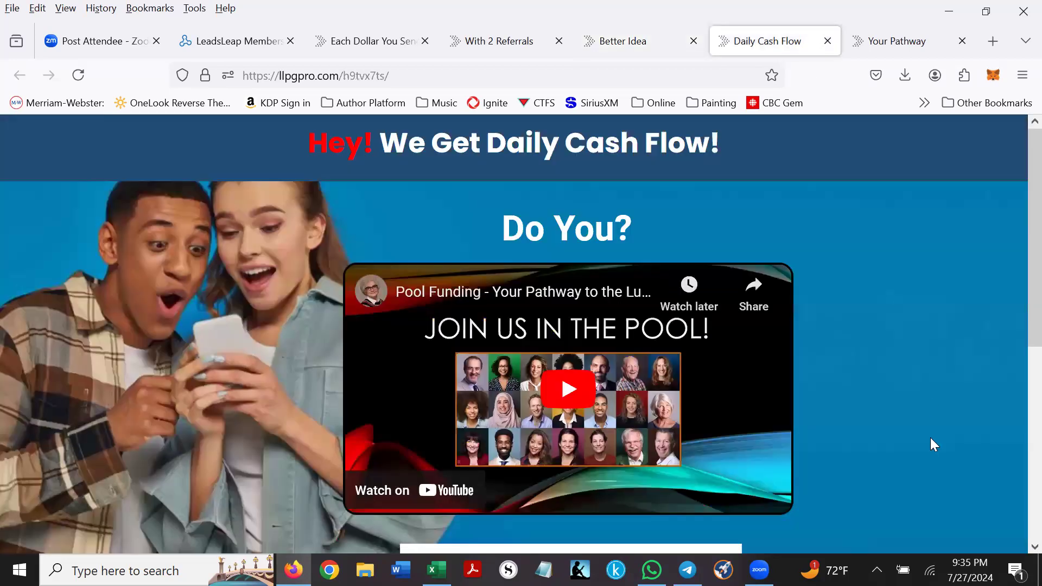
scroll(1016, 277, down, 2)
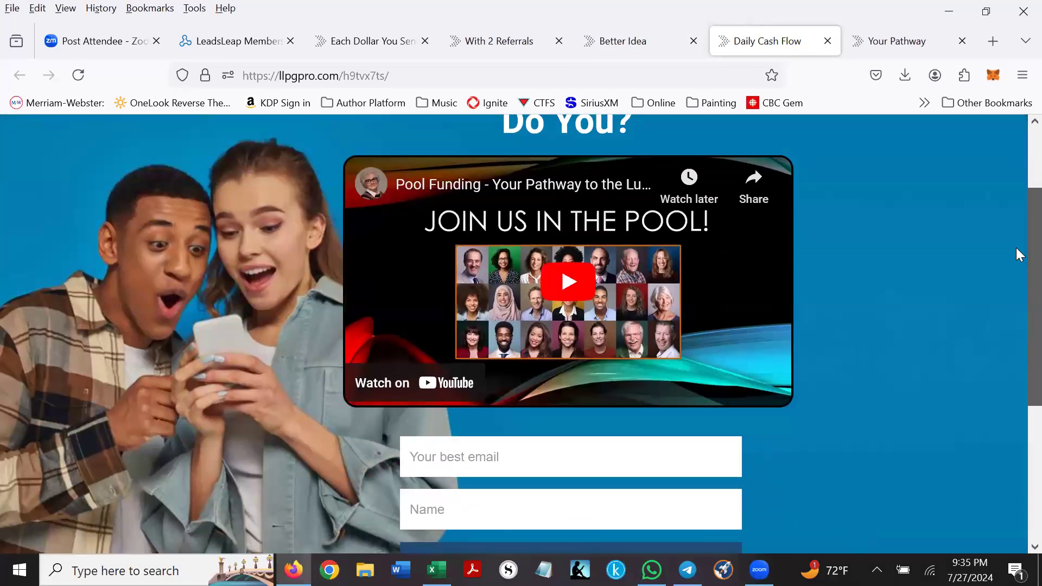
scroll(1016, 248, up, 2)
scroll(1017, 369, down, 5)
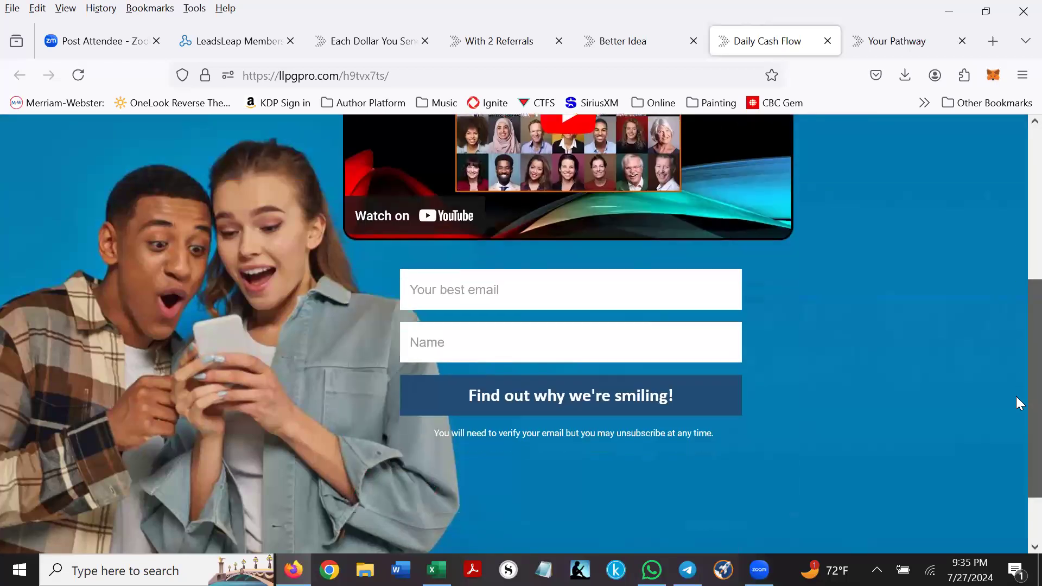
scroll(1016, 380, up, 5)
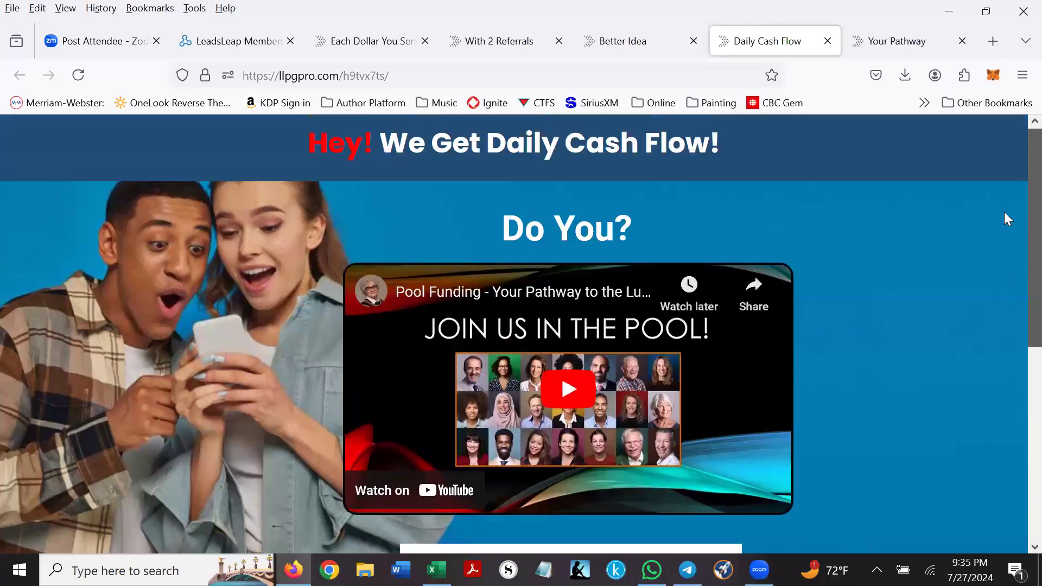
- Review the Pool Funding Your Pathway page, then go to the LeadsLeap members area
click(911, 36)
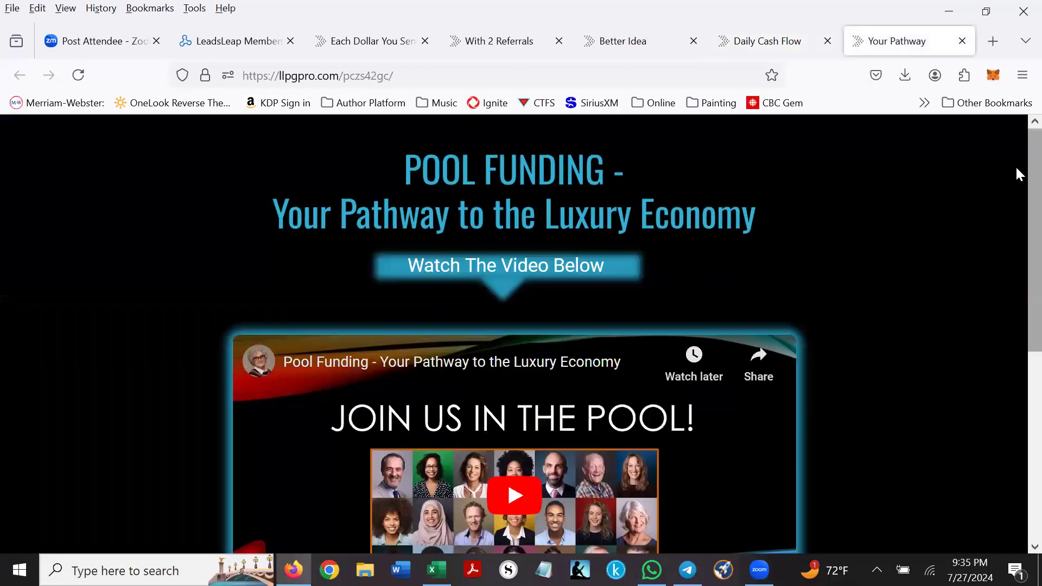
scroll(1019, 207, down, 2)
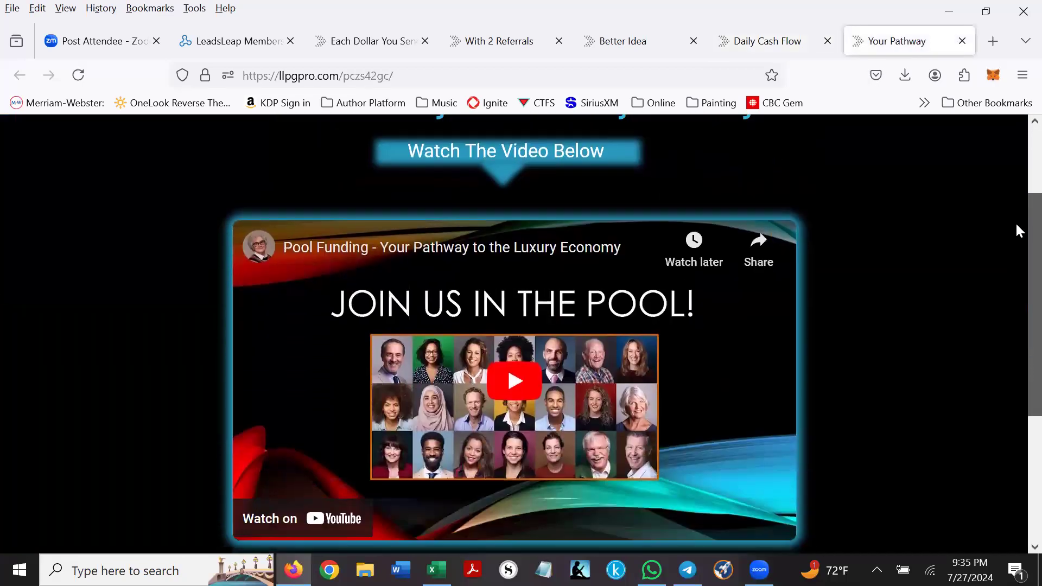
scroll(1018, 230, down, 4)
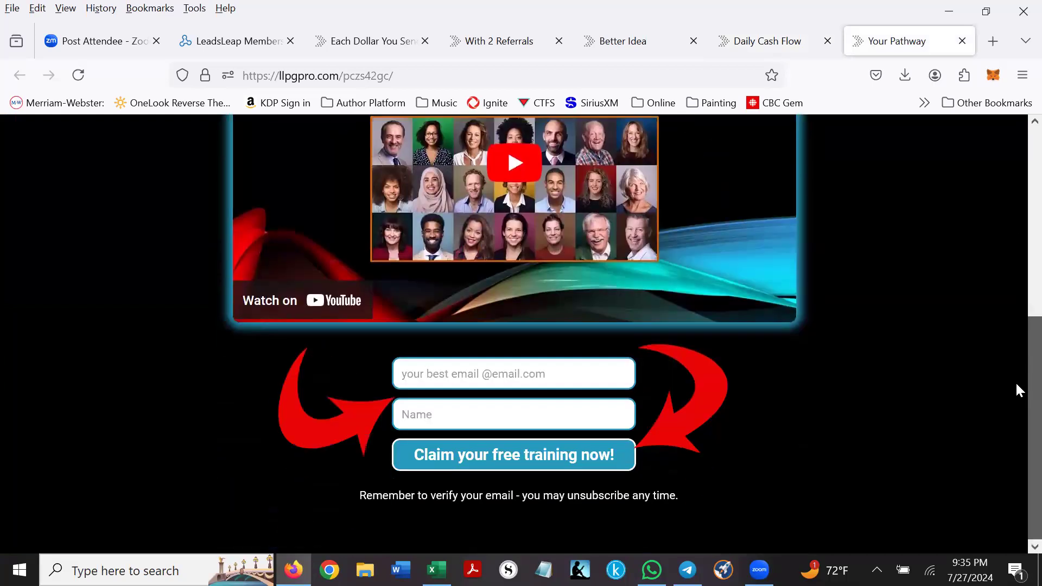
scroll(1006, 143, up, 6)
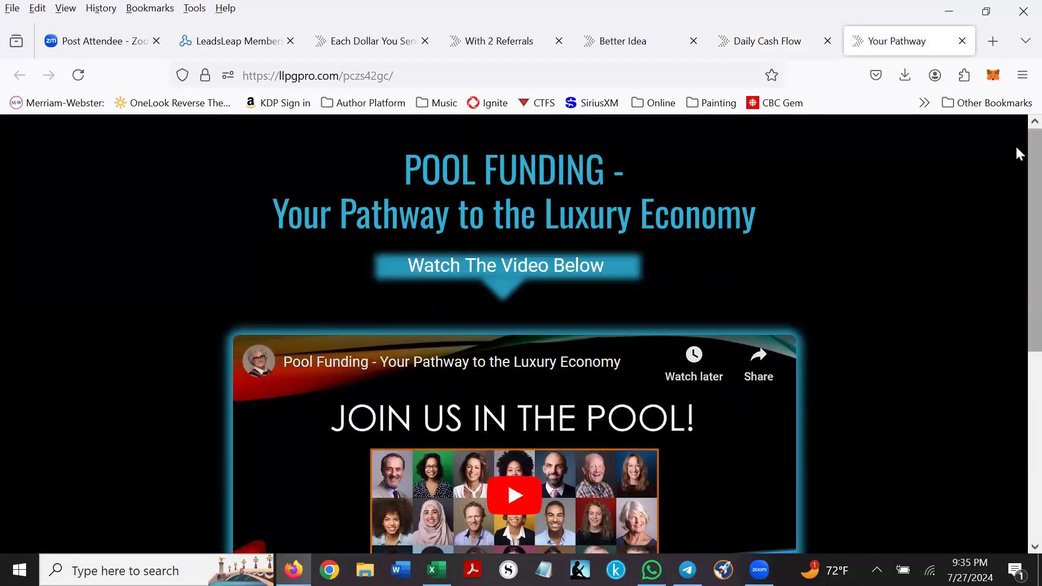
scroll(1014, 218, down, 6)
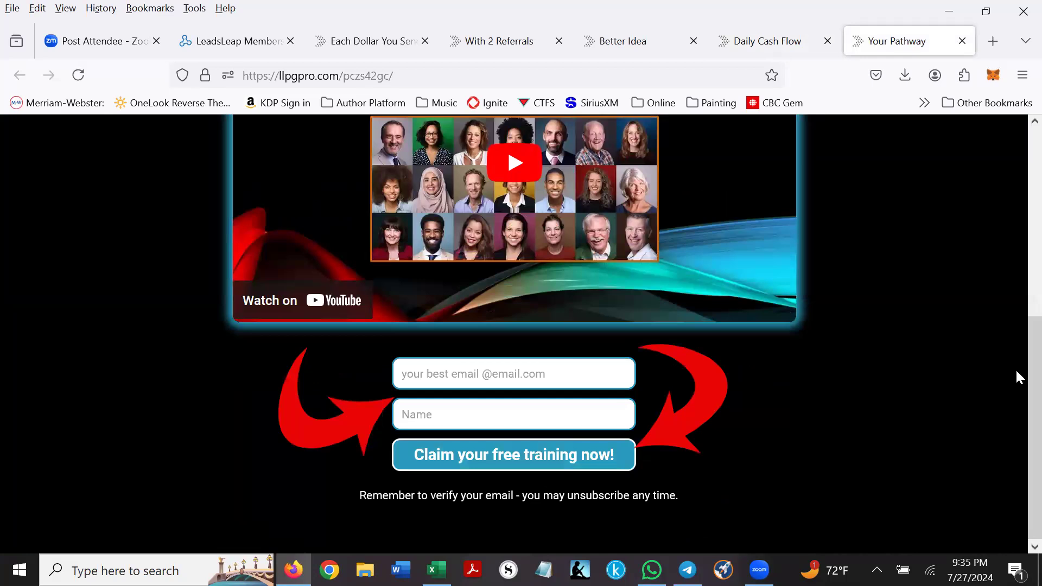
scroll(1015, 282, up, 6)
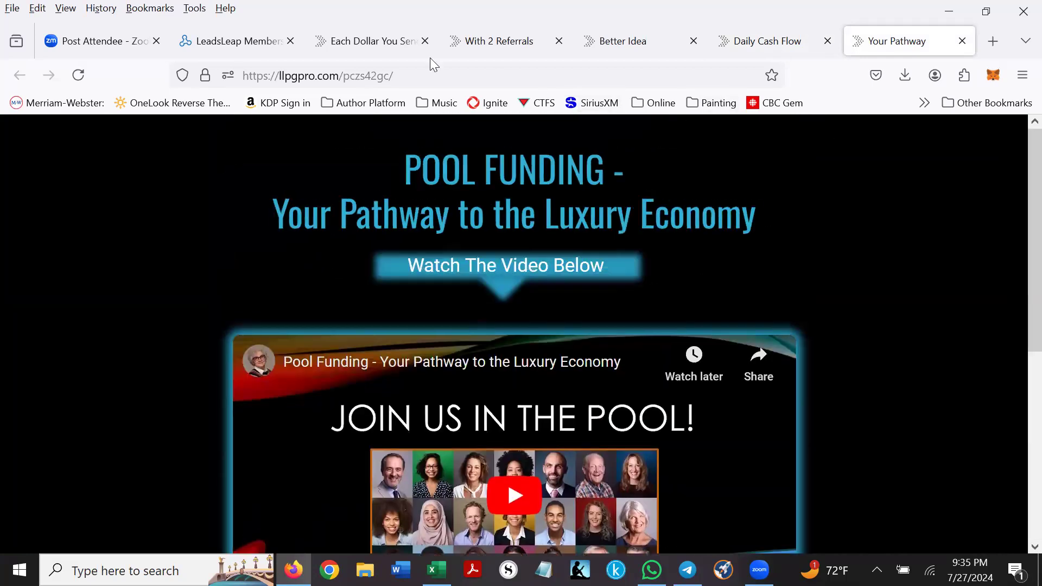
click(214, 39)
- Log in to the LeadsLeap members area with the saved credentials
click(521, 433)
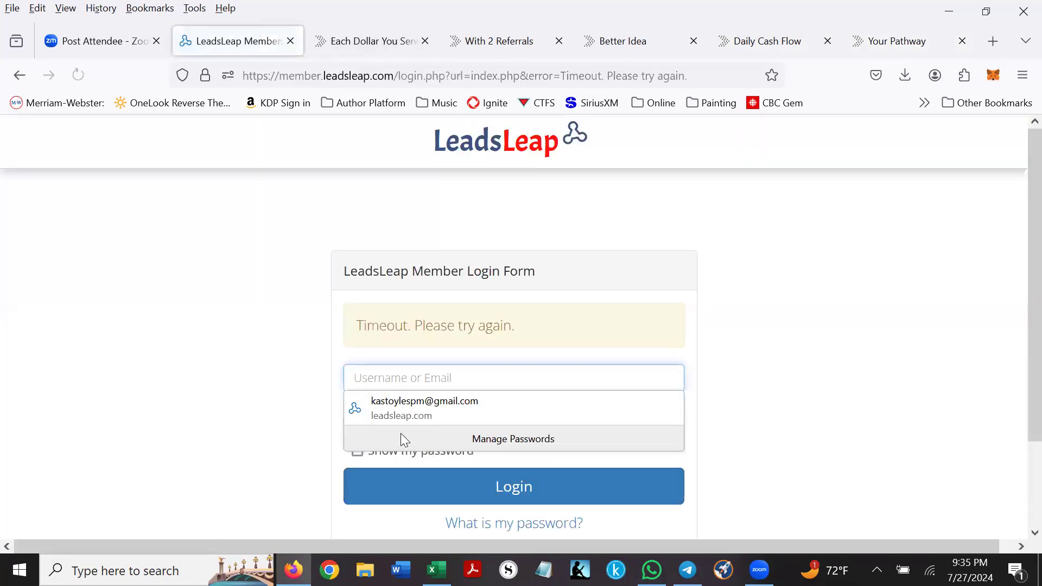
click(401, 403)
click(477, 470)
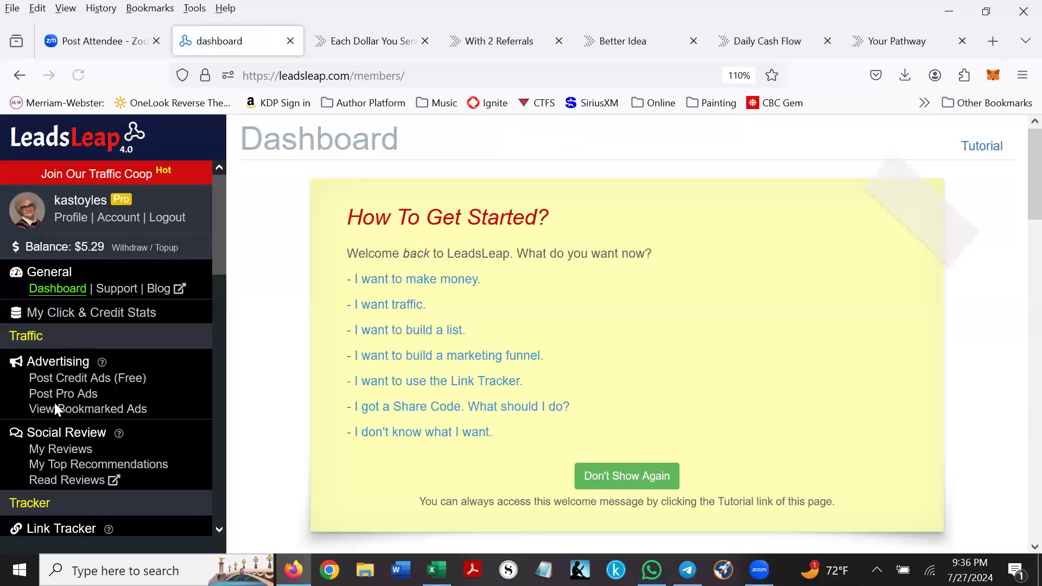
- Open Page Builder > Page Manager and look over the existing page campaigns
scroll(63, 360, down, 7)
click(46, 337)
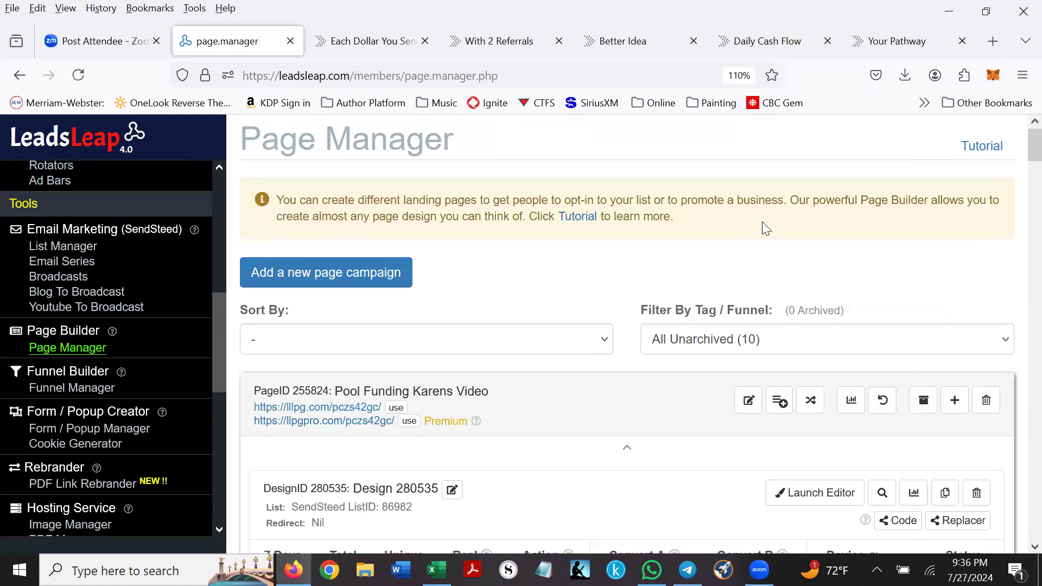
scroll(746, 212, down, 3)
scroll(560, 209, up, 3)
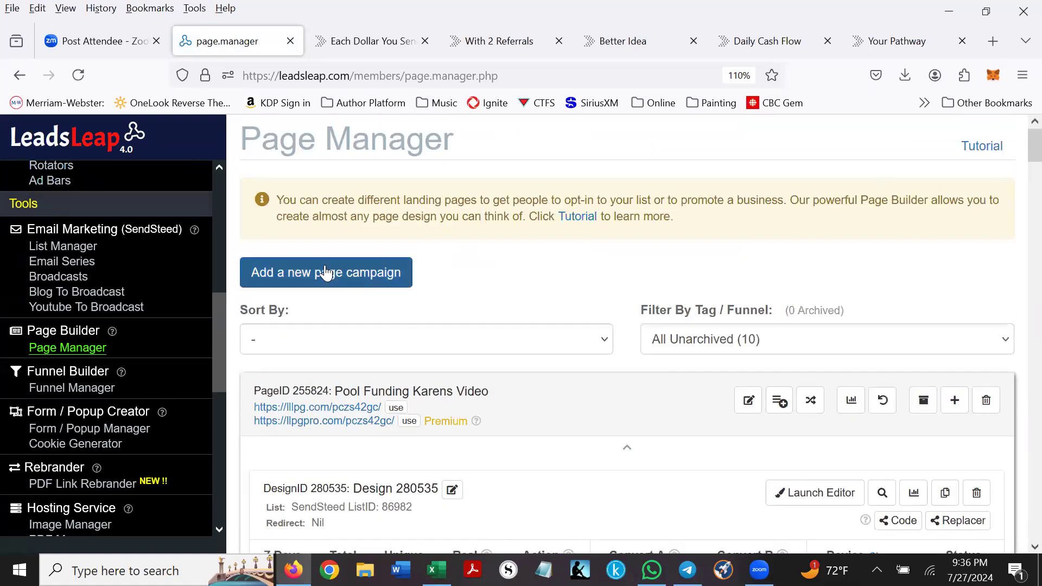
- Create a new page campaign named 'Pool funding testing'
click(371, 271)
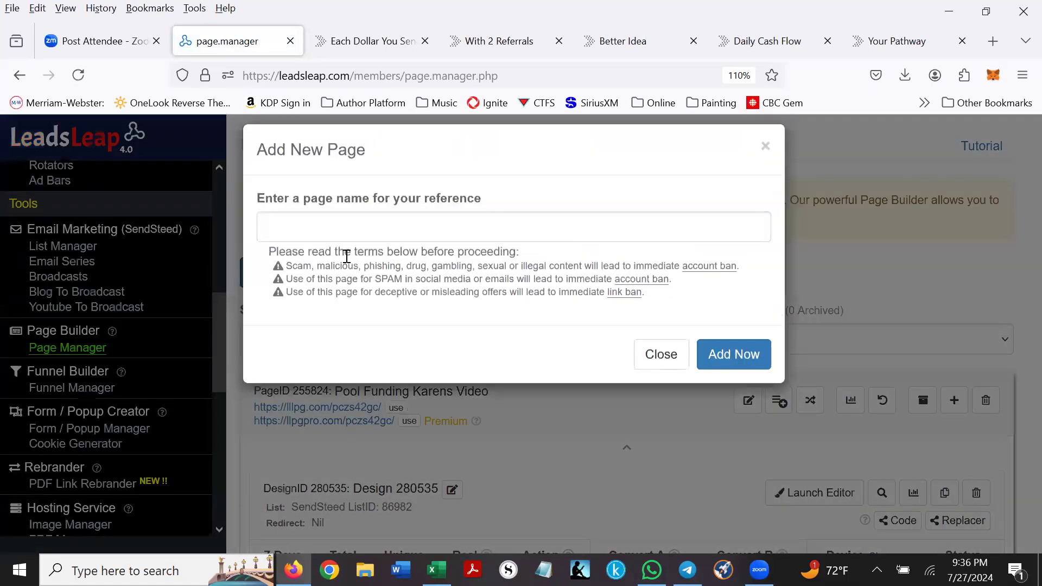
click(282, 226)
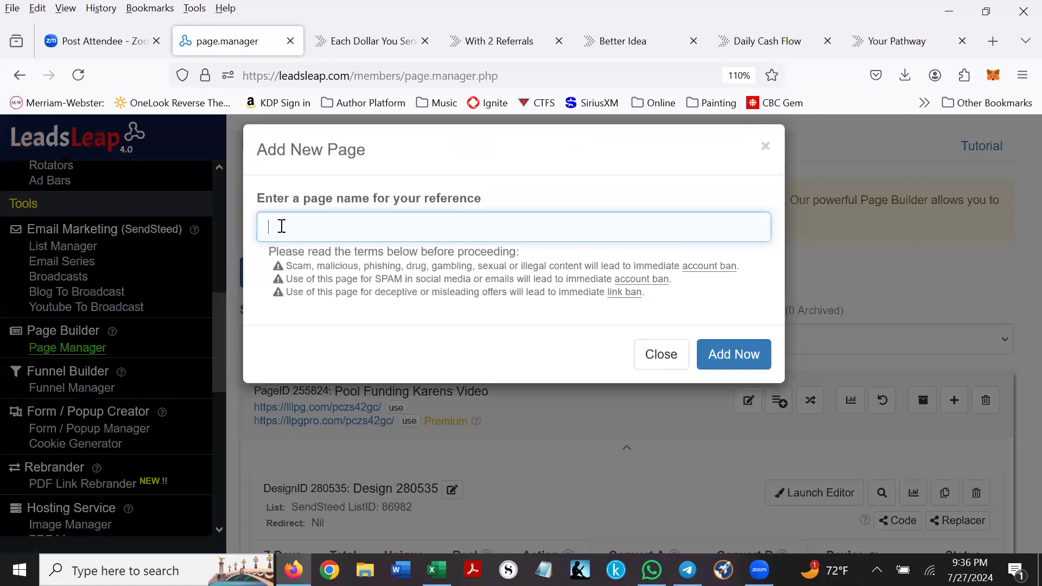
text(Poo funding testing)
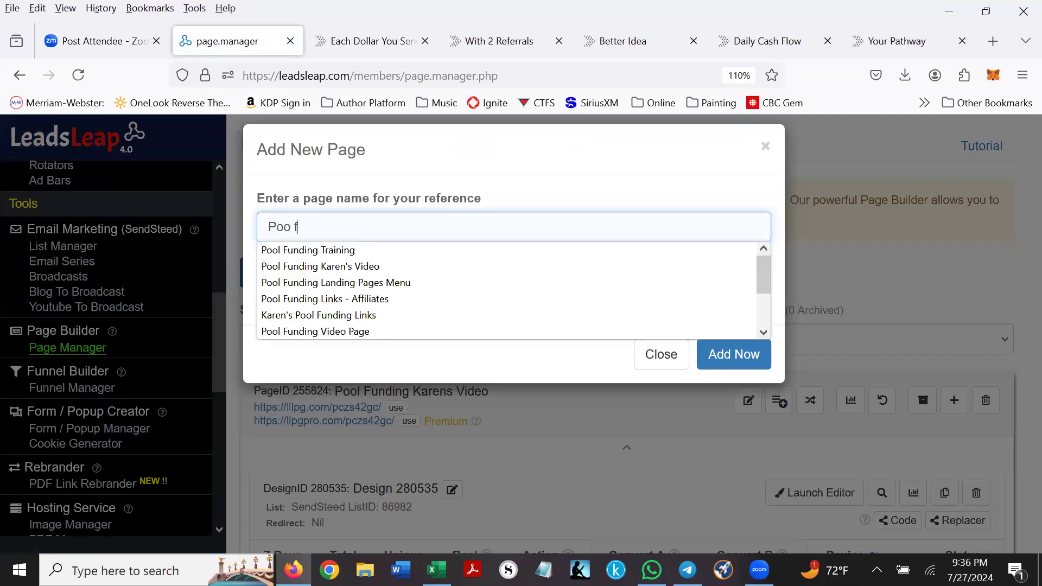
key(BackSpace)
text(ding testing)
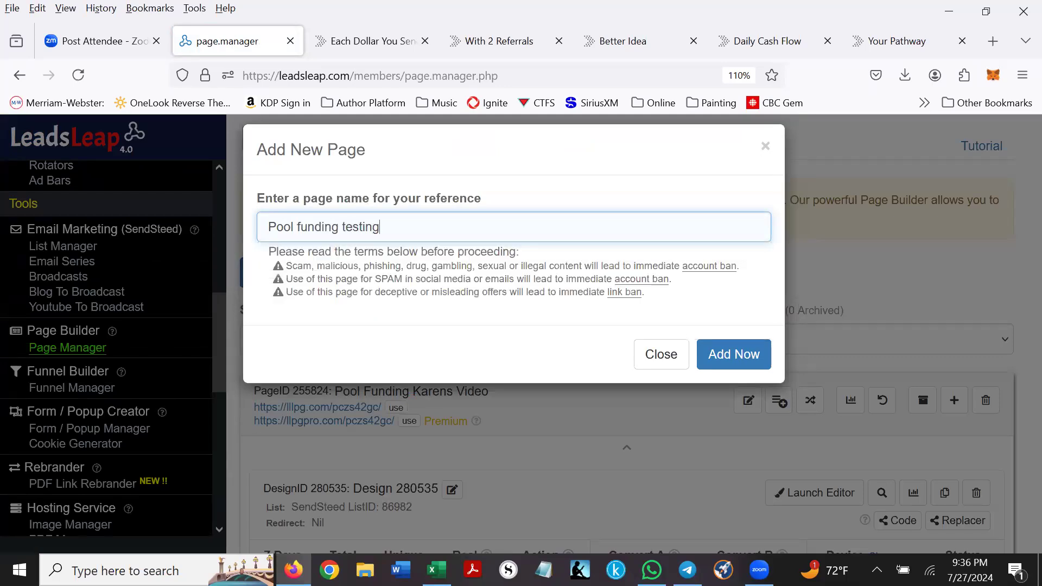
key(Return)
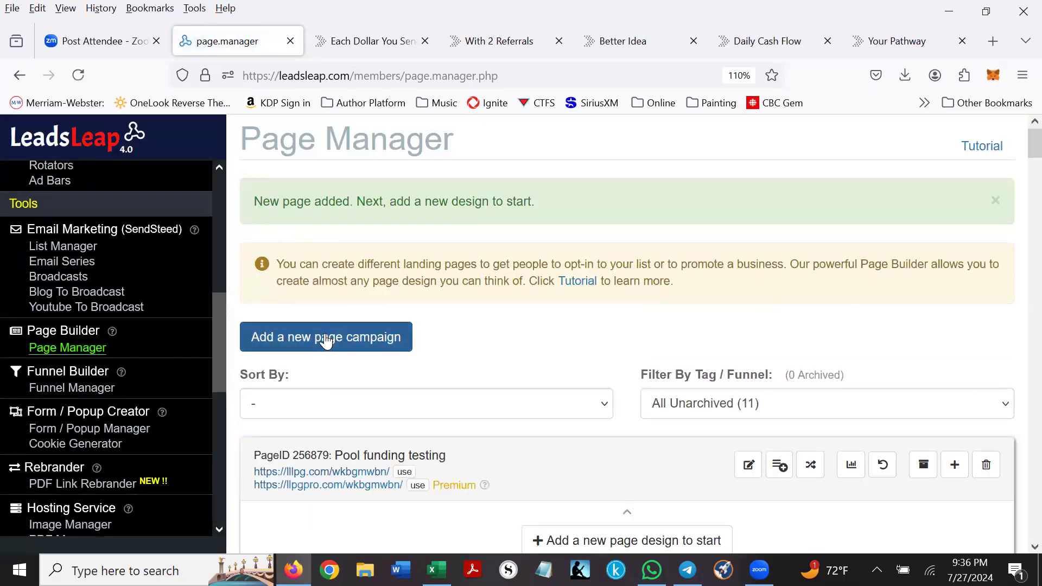
- Set the Pool funding testing campaign's browser title to 'Training' and save it
scroll(453, 309, down, 3)
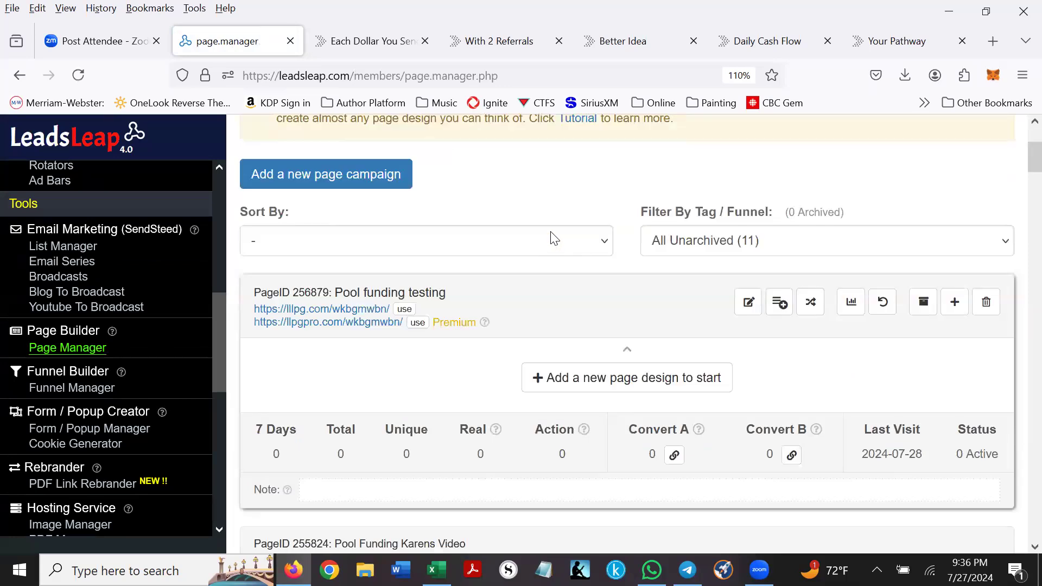
click(747, 303)
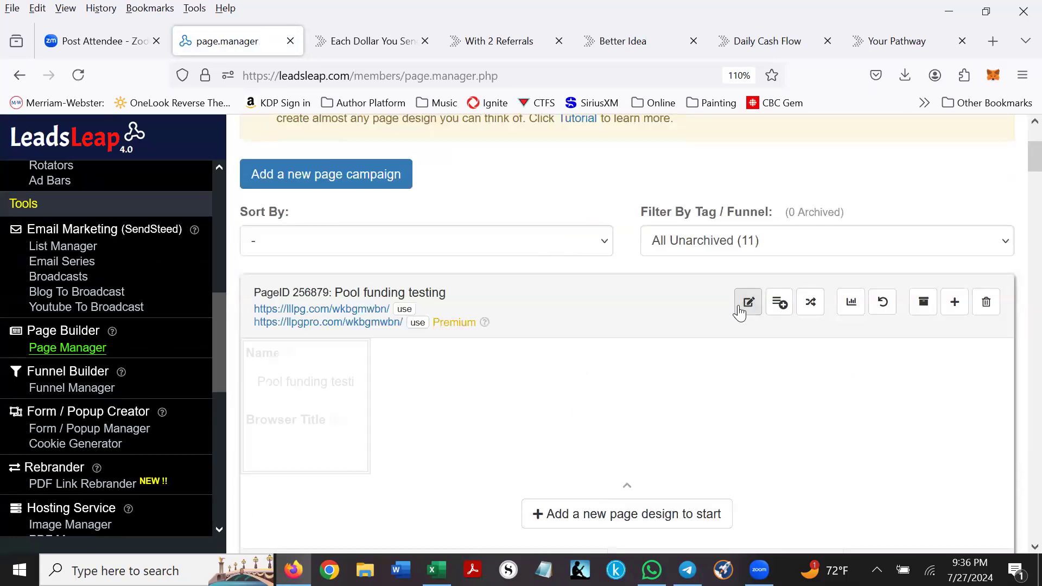
scroll(576, 294, down, 1)
scroll(573, 285, down, 2)
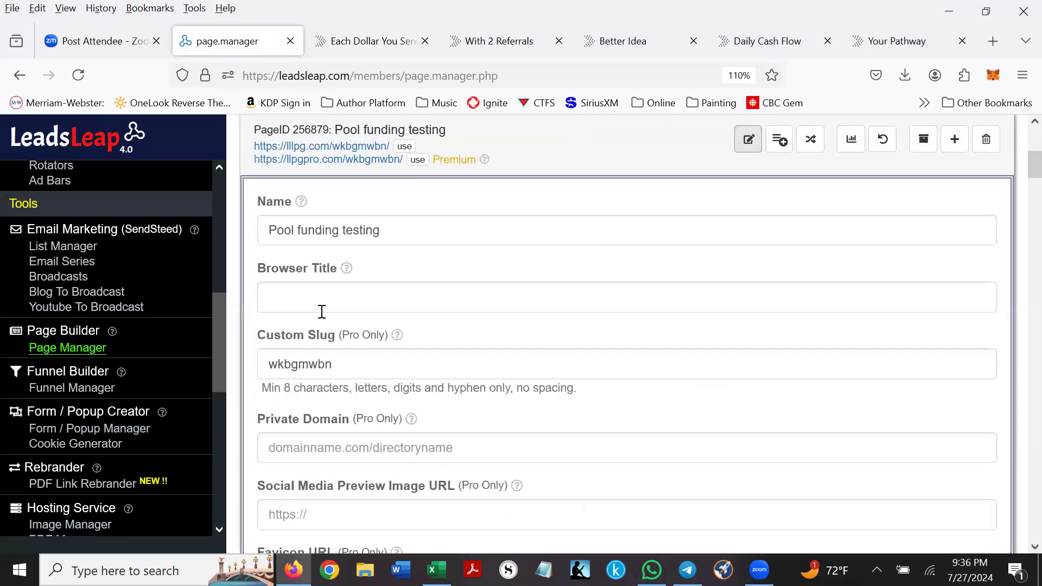
click(269, 296)
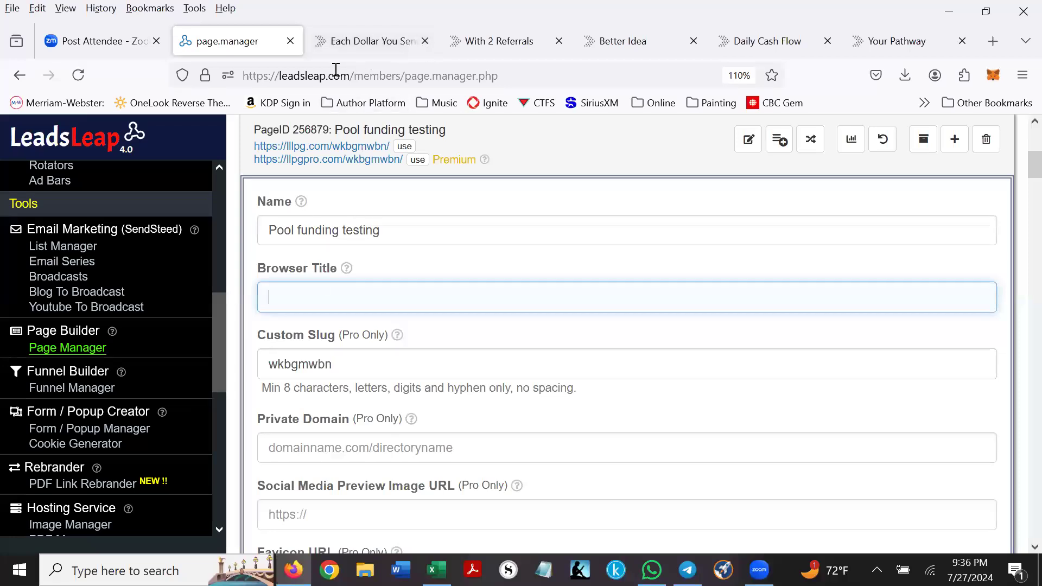
text(raining)
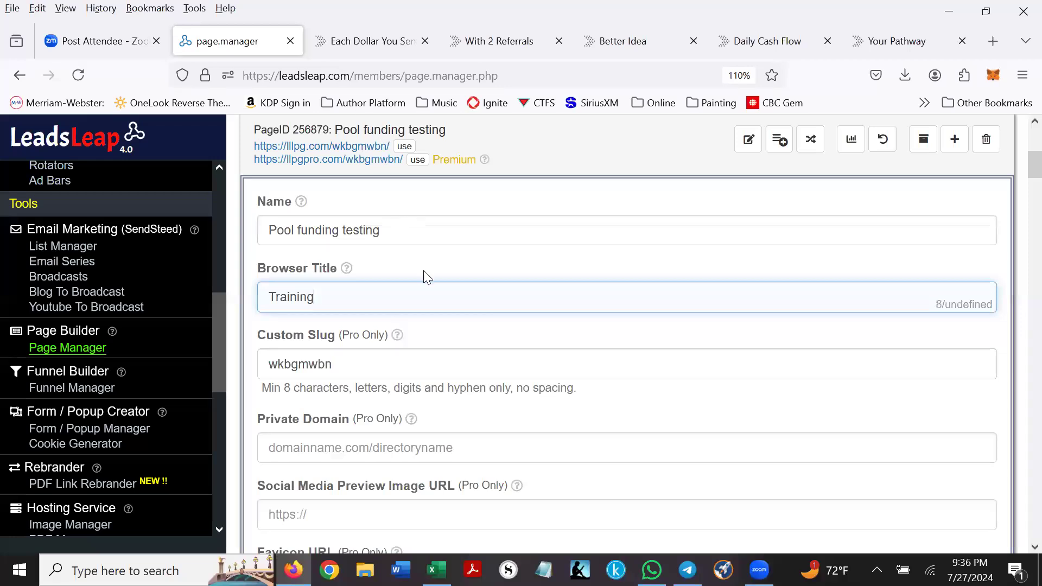
scroll(423, 273, down, 3)
scroll(446, 266, down, 9)
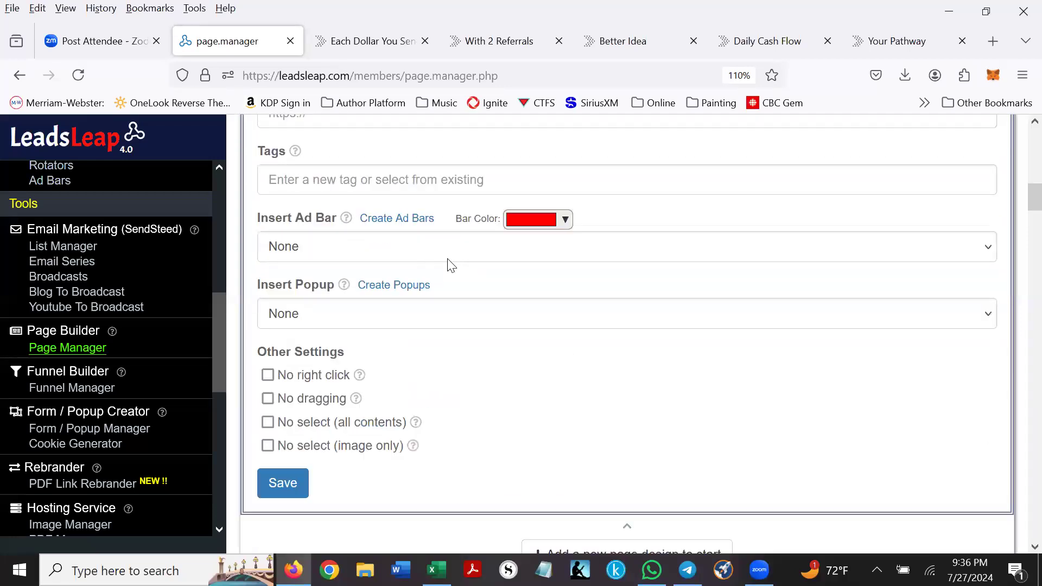
click(275, 308)
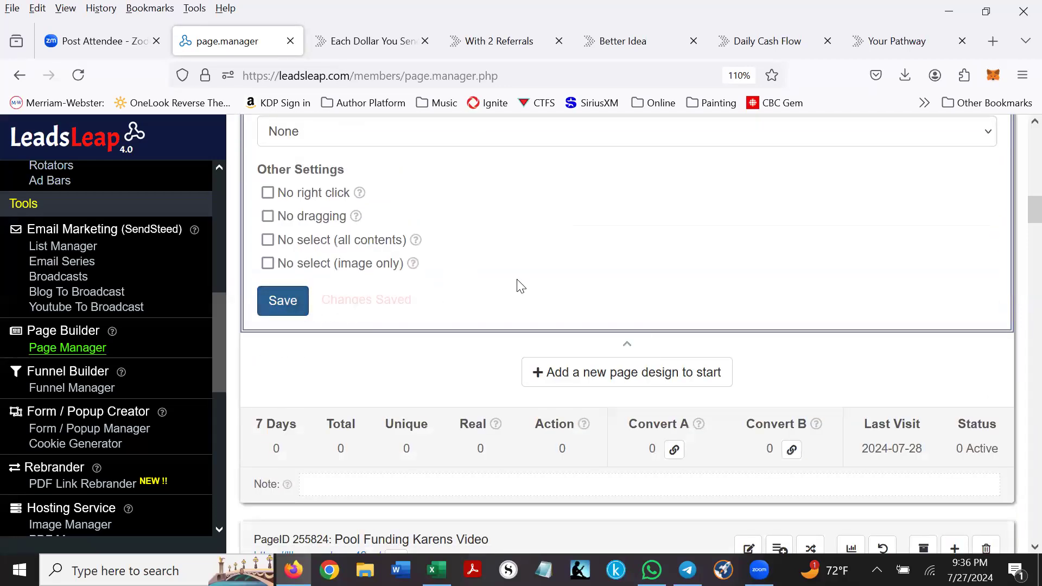
scroll(543, 293, up, 12)
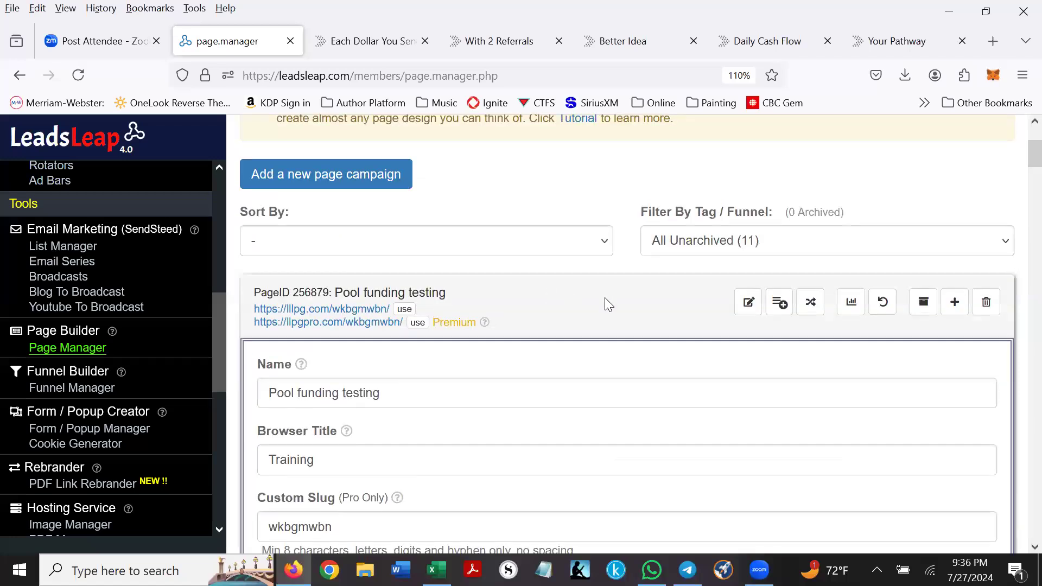
click(748, 302)
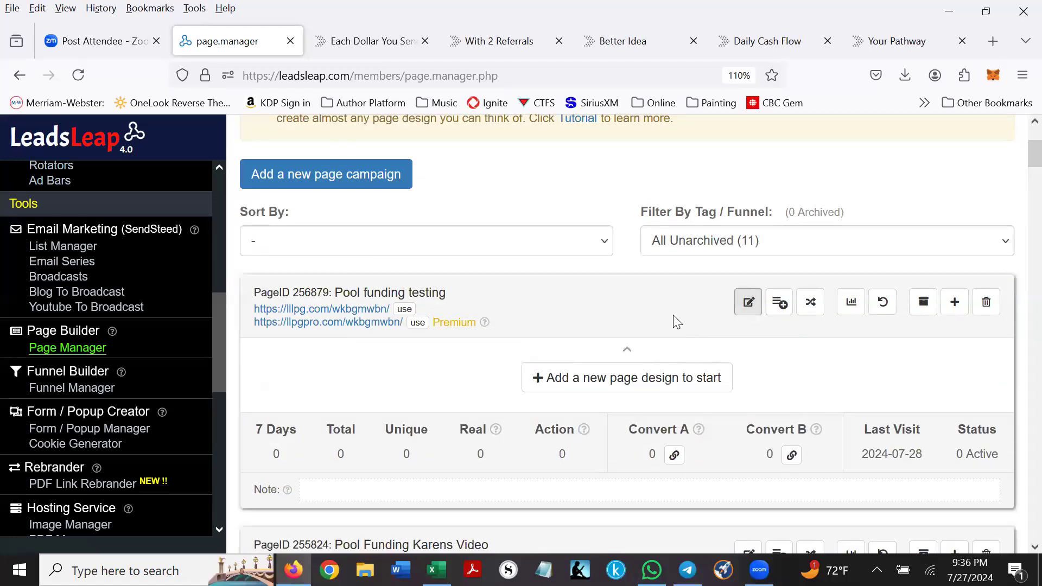
click(610, 379)
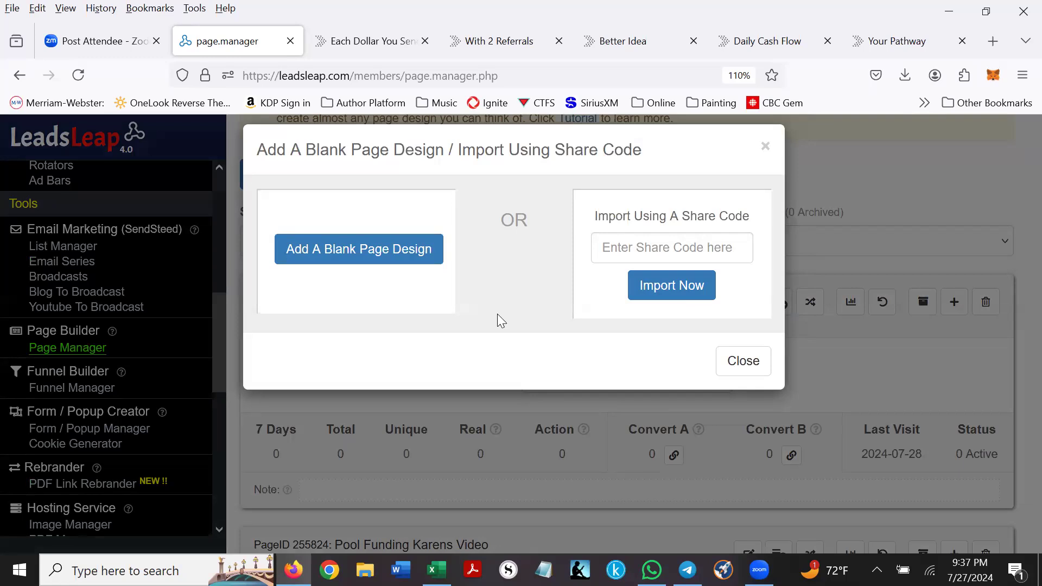
- Create blank Design 281820 and launch it in the Page Builder editor
click(335, 251)
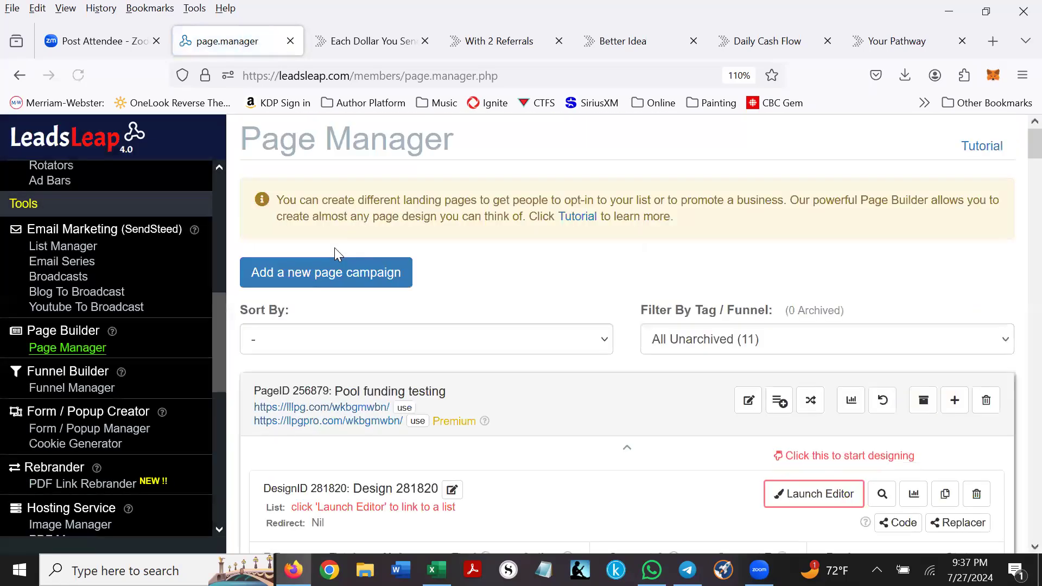
scroll(706, 331, down, 3)
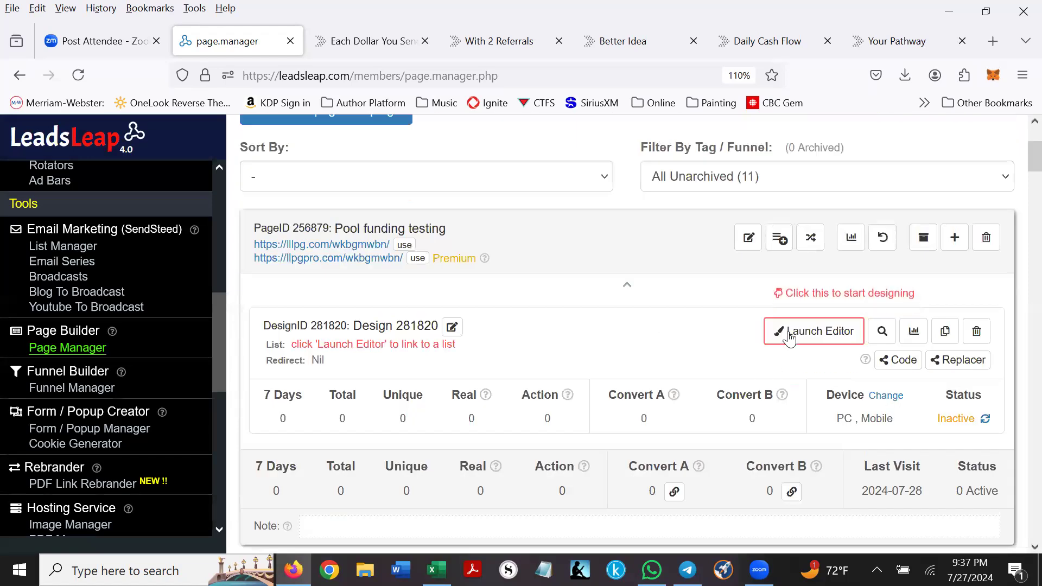
click(809, 337)
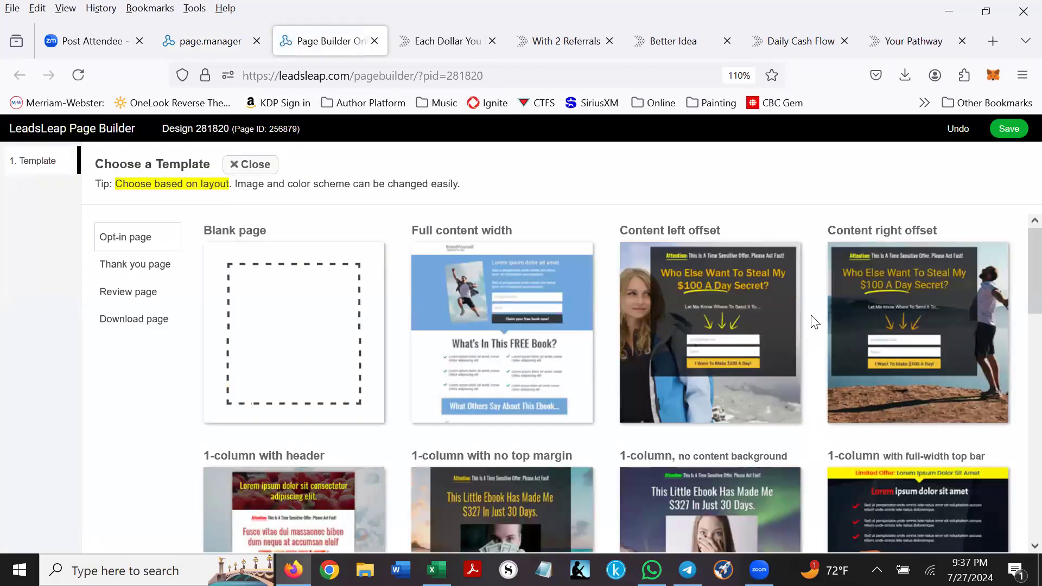
- Apply the '1-column with no top margin' opt-in template to Design 281820
mouse_move(1019, 257)
mouse_down()
mouse_move(1019, 487)
mouse_move(1020, 249)
mouse_up()
scroll(571, 357, down, 4)
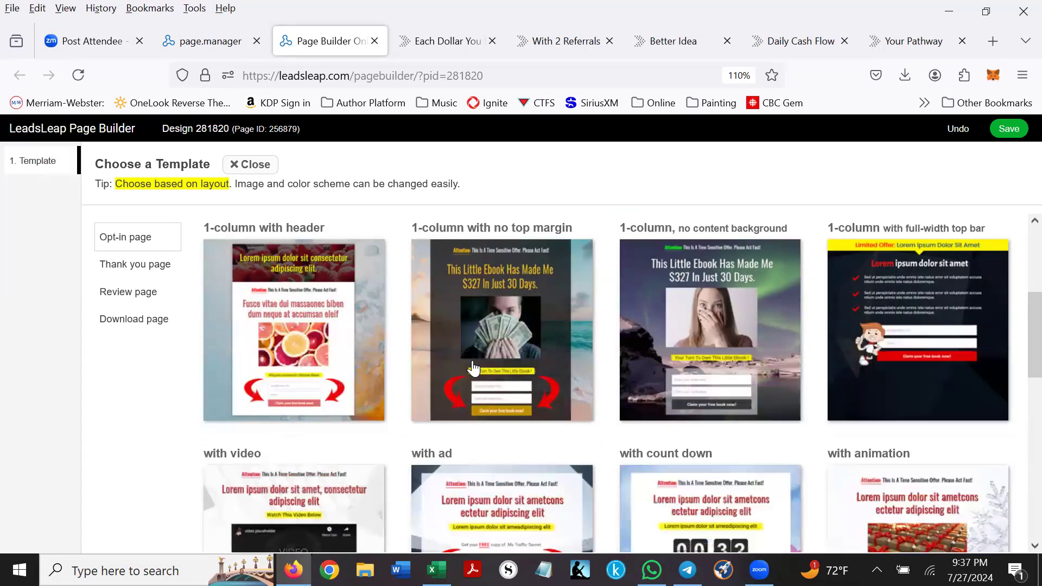
click(495, 315)
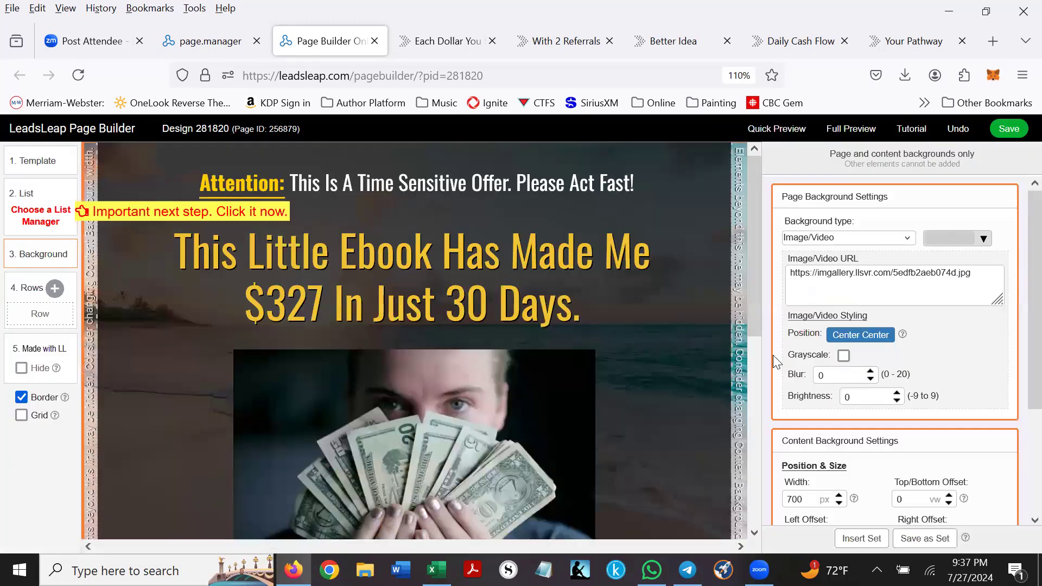
- Set SendSteed list 86982 as the form's list manager and save the design
click(43, 220)
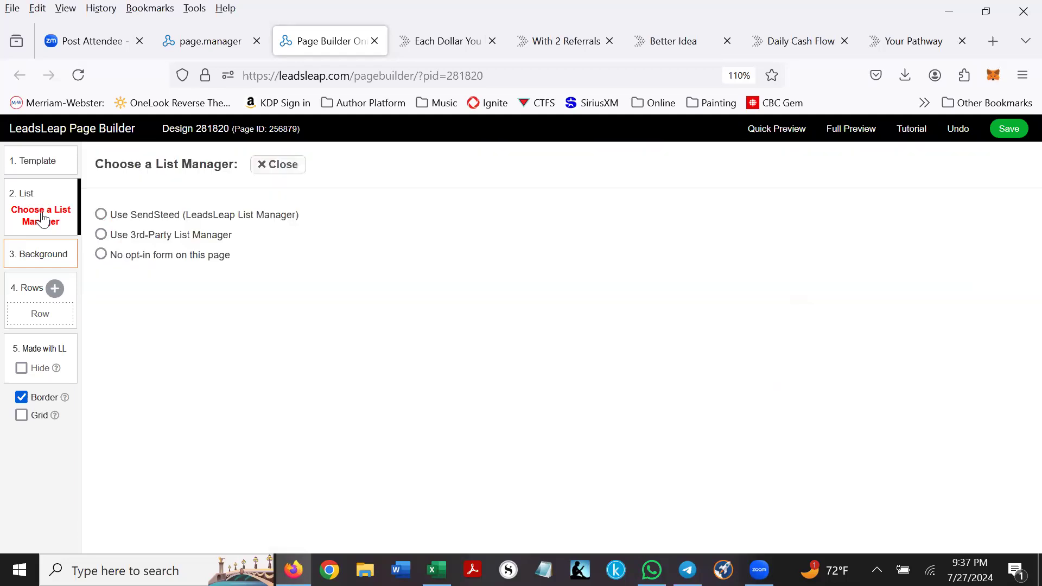
click(129, 220)
click(489, 232)
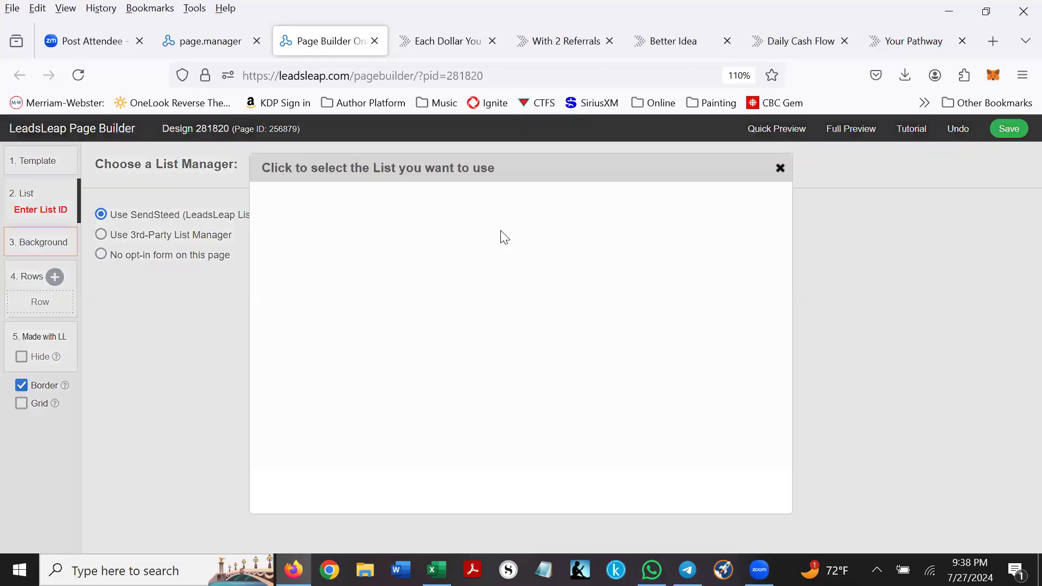
click(347, 214)
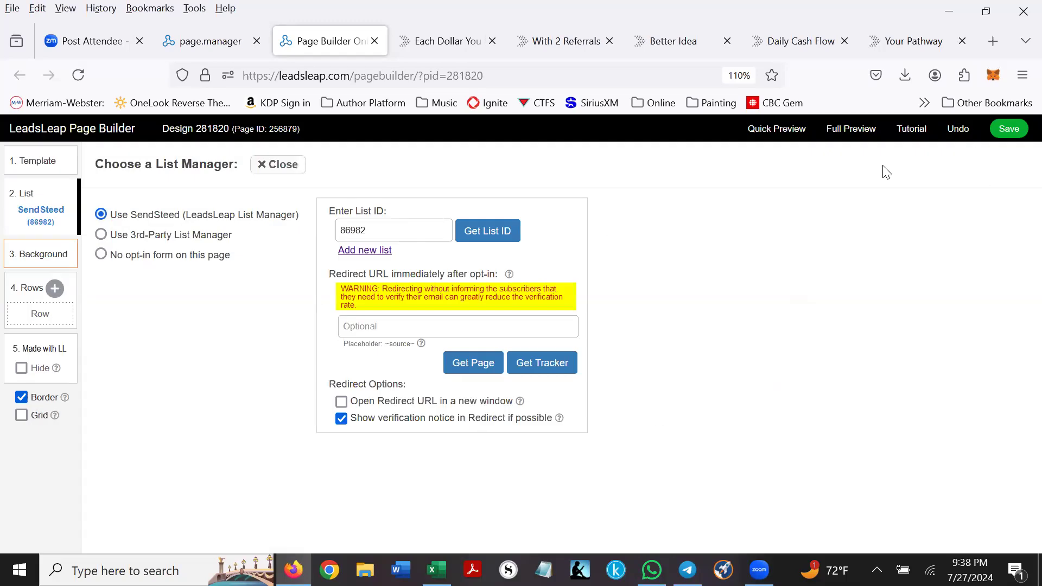
click(1009, 129)
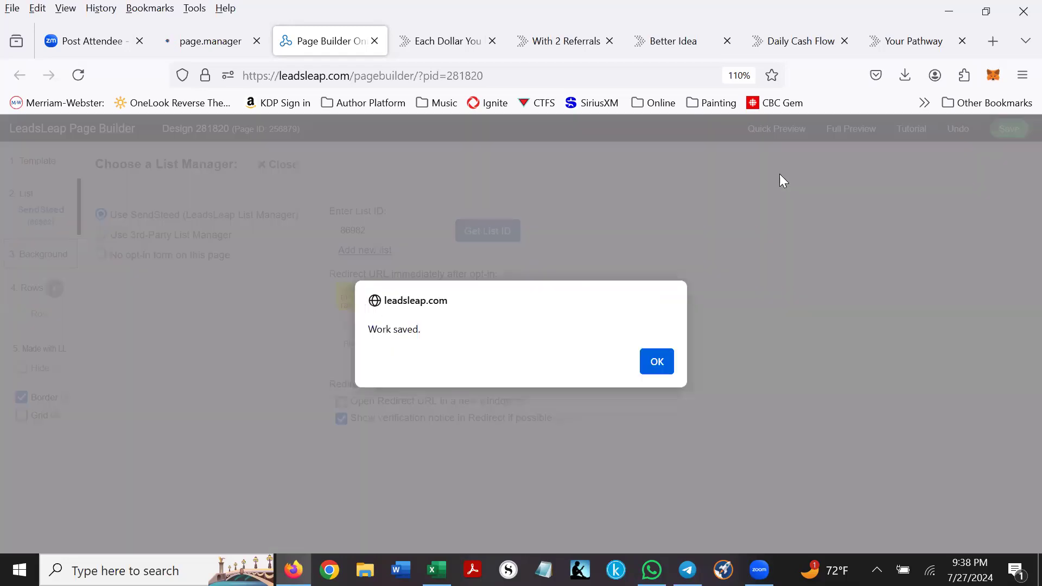
click(659, 362)
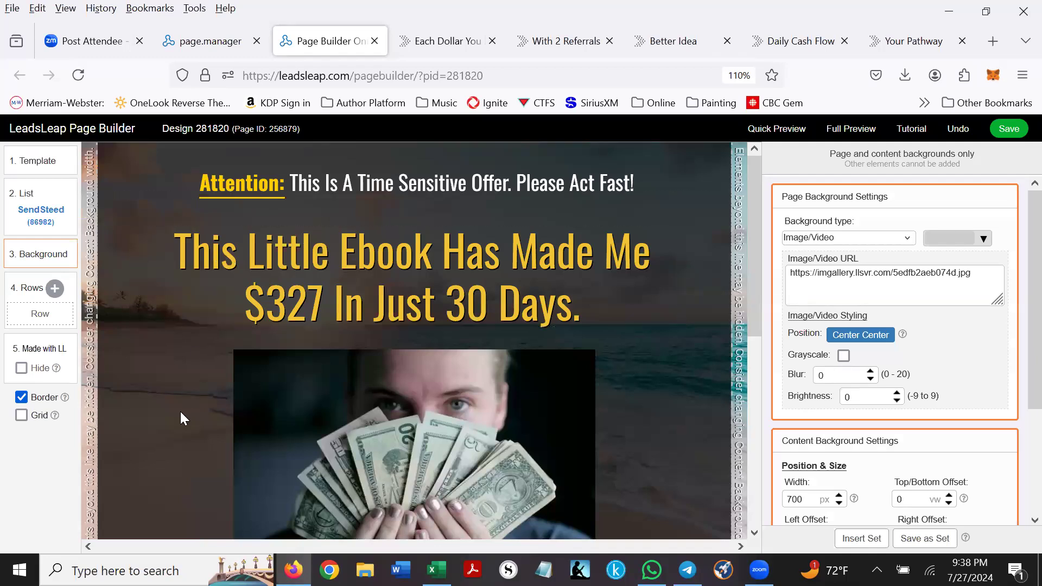
- Open Page Background Settings and its Large Background image gallery
click(41, 254)
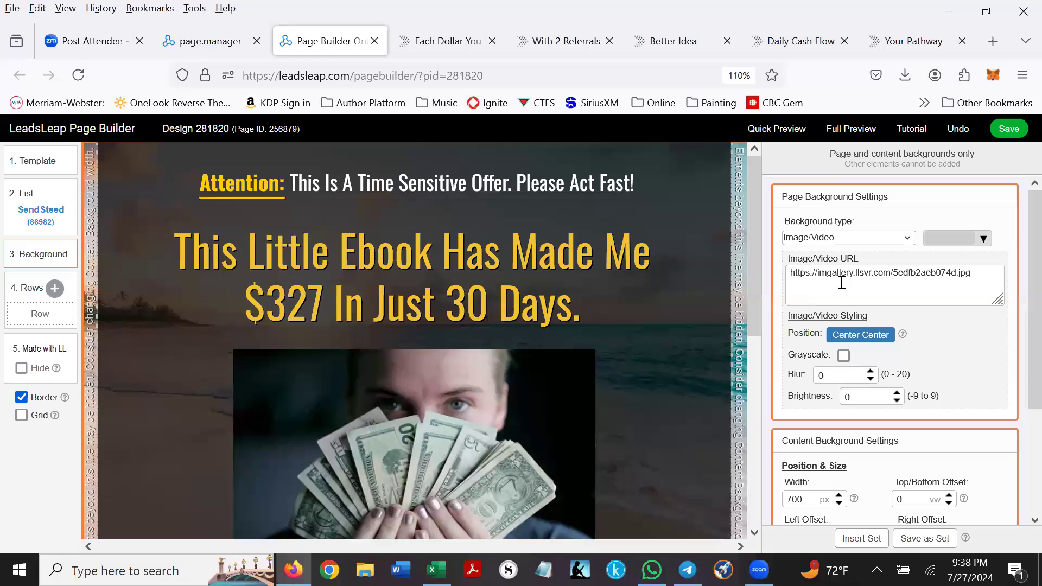
click(955, 284)
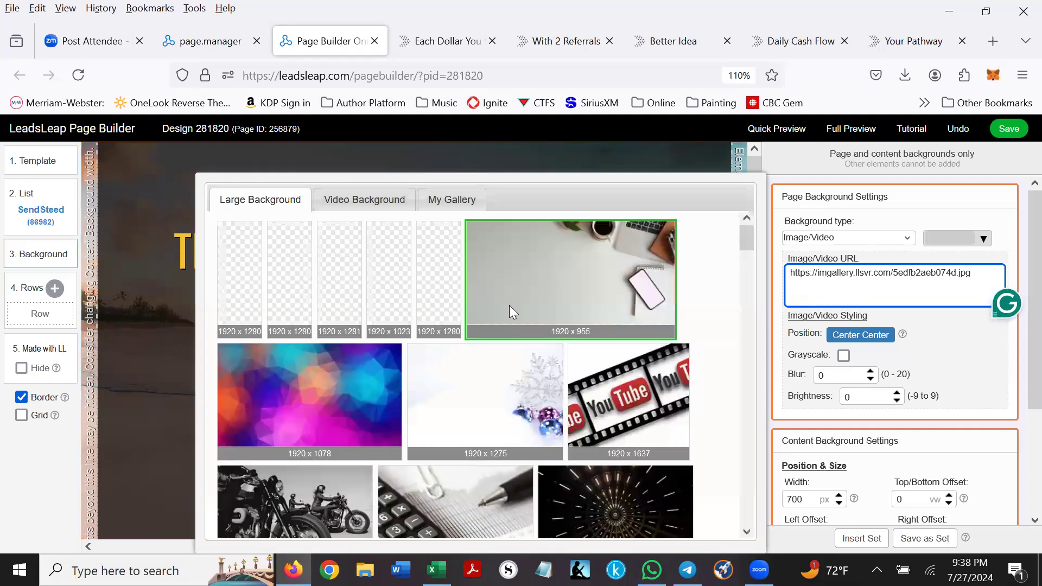
- Scroll through the Large Background stock images
scroll(521, 298, down, 2)
scroll(571, 283, down, 5)
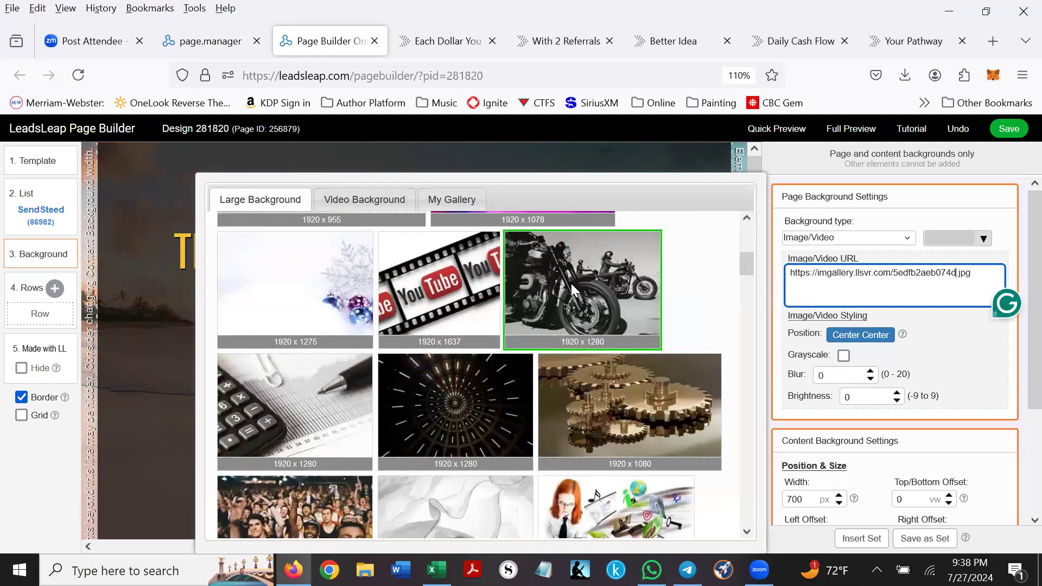
scroll(571, 284, down, 5)
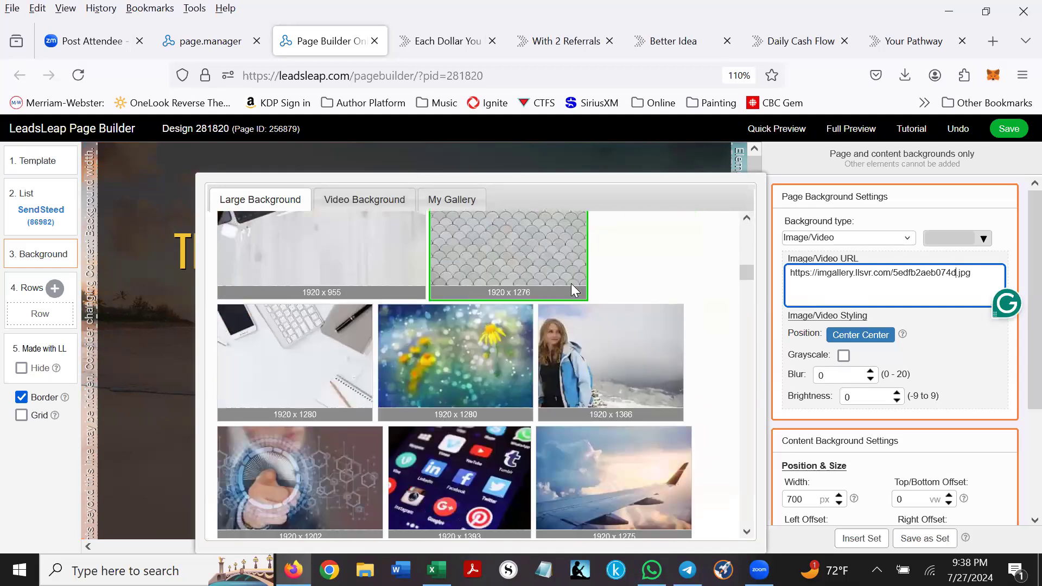
scroll(571, 283, down, 5)
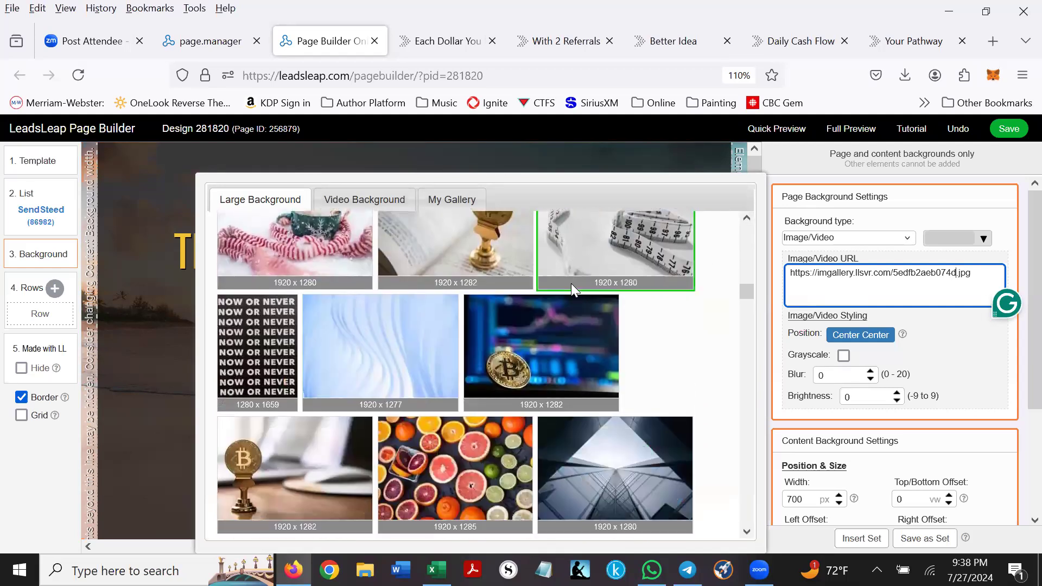
scroll(571, 283, down, 5)
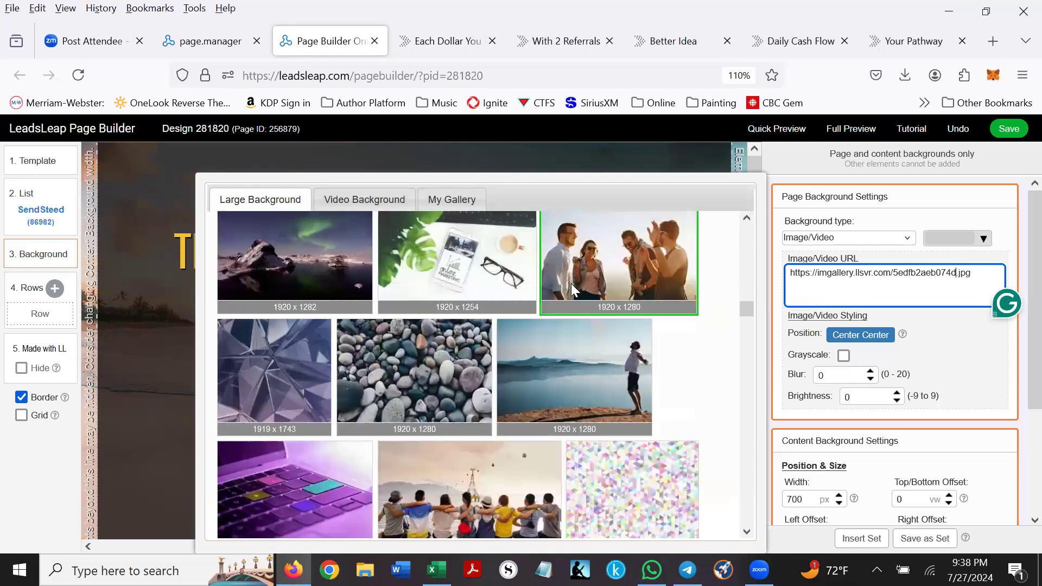
scroll(571, 283, down, 2)
scroll(571, 290, up, 6)
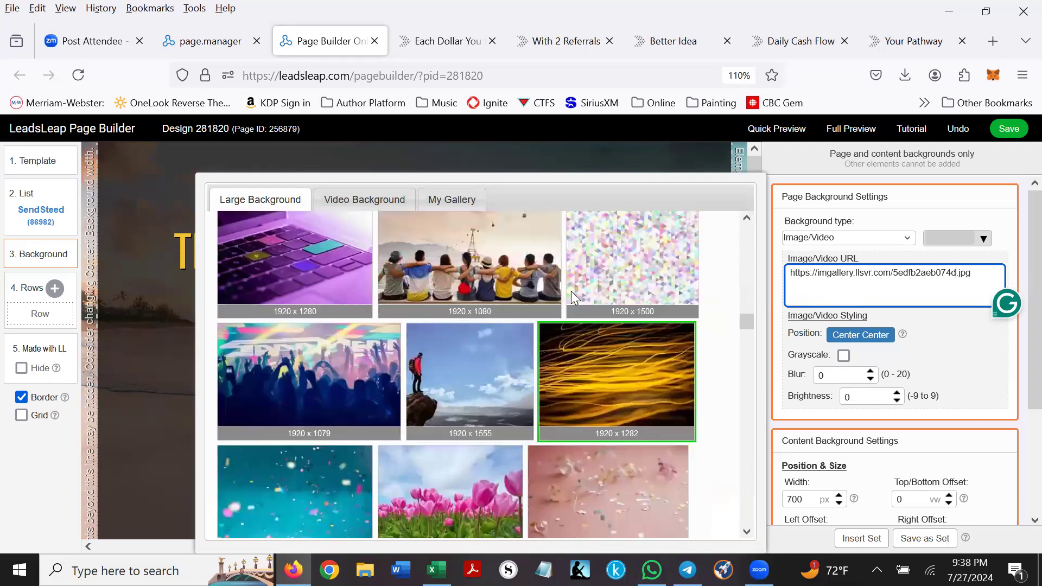
scroll(565, 294, up, 3)
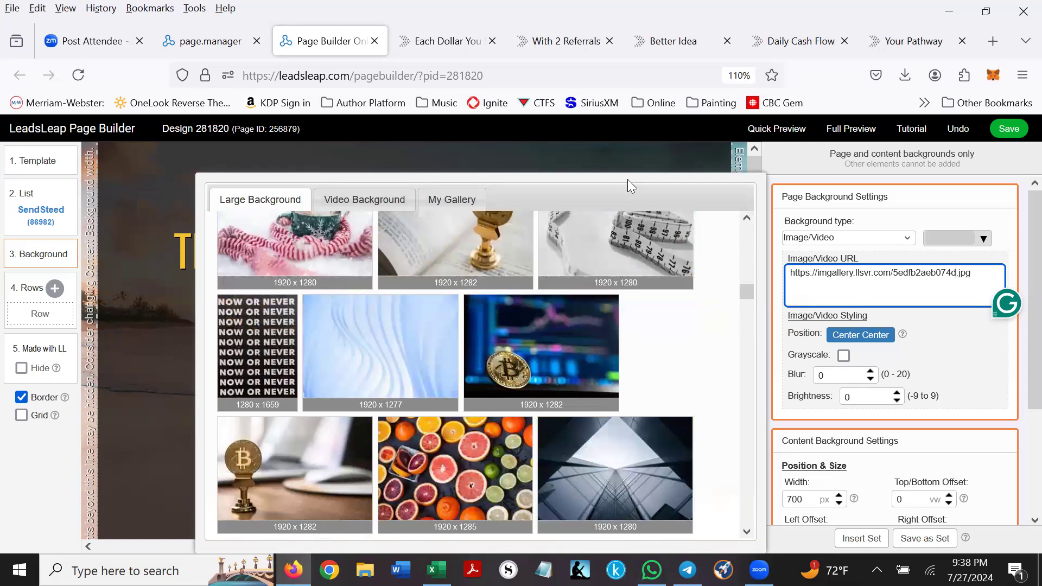
- Browse the Video Background thumbnails, then switch to My Gallery
click(366, 205)
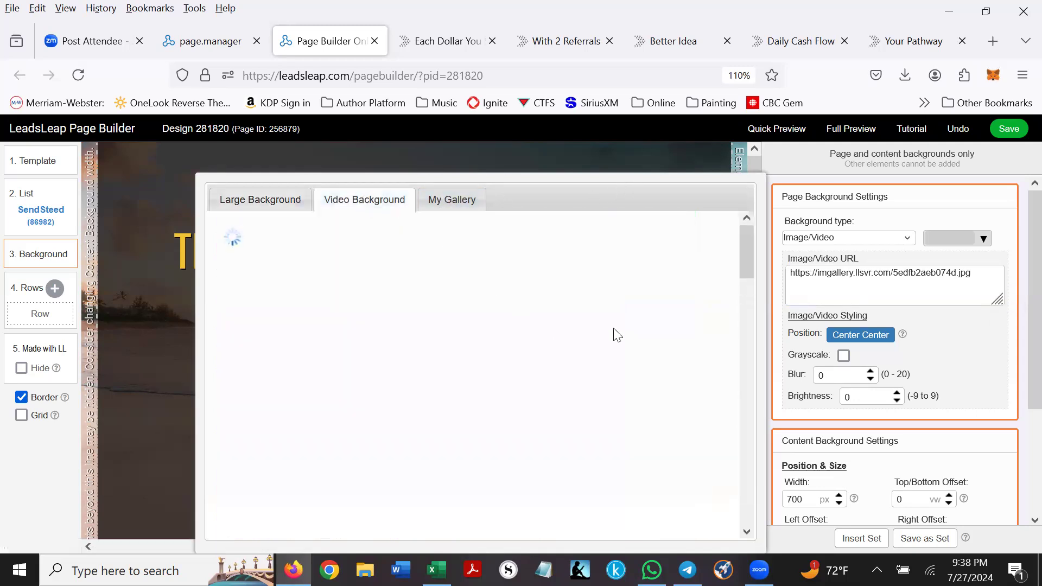
scroll(634, 295, down, 4)
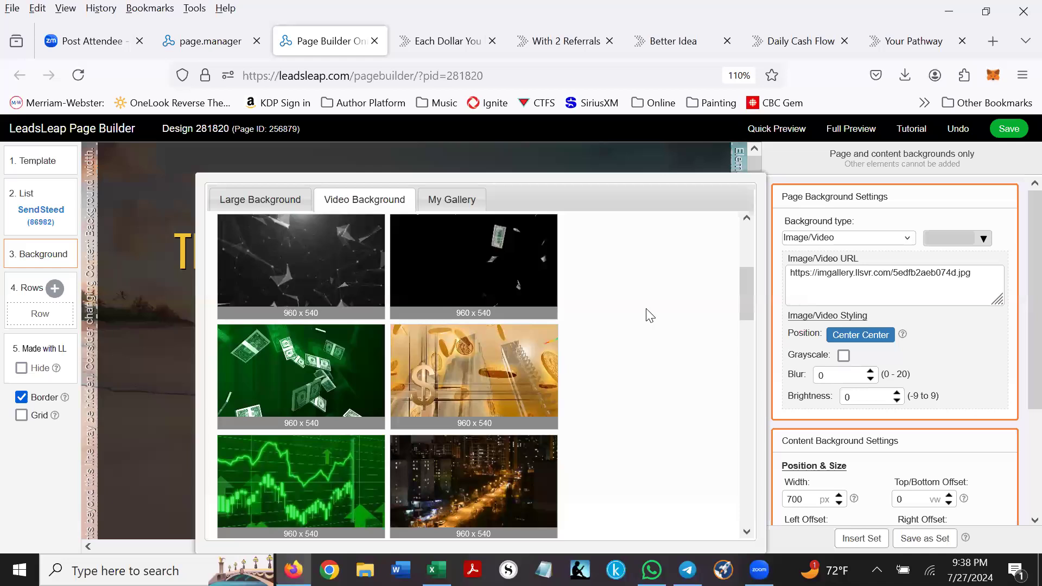
scroll(647, 315, down, 4)
scroll(651, 316, down, 2)
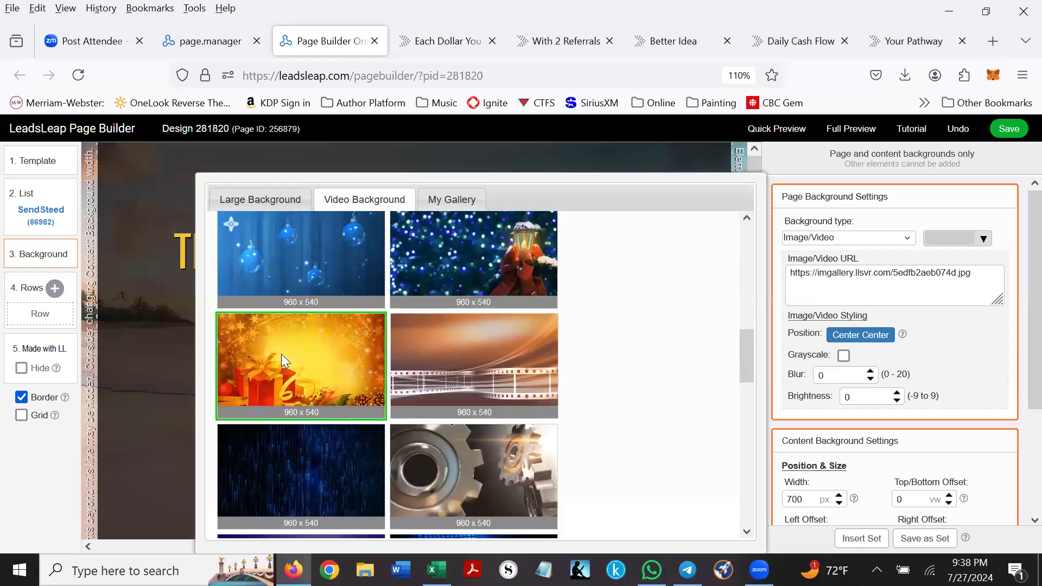
scroll(281, 354, down, 2)
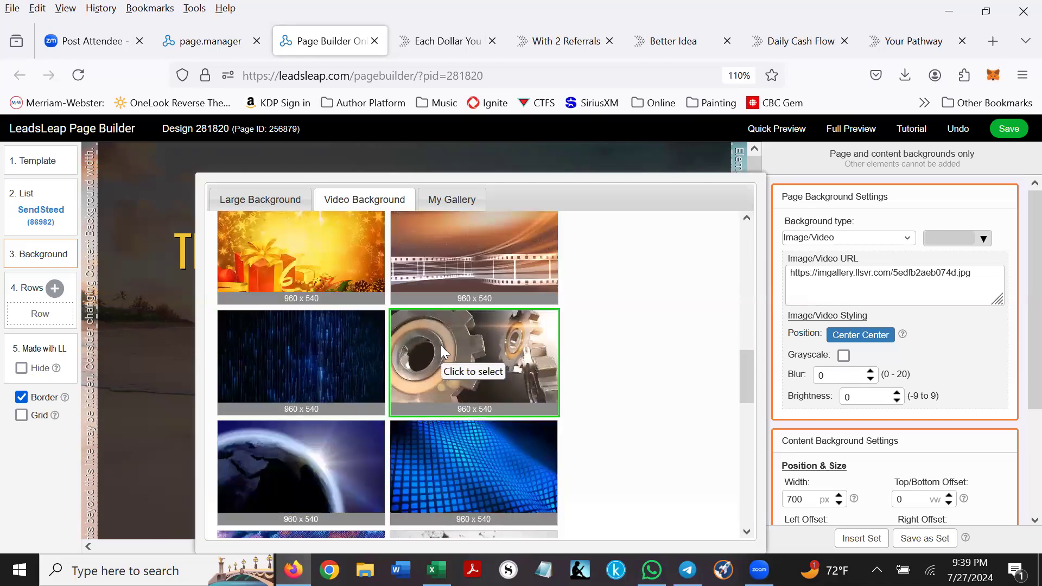
scroll(474, 342, down, 2)
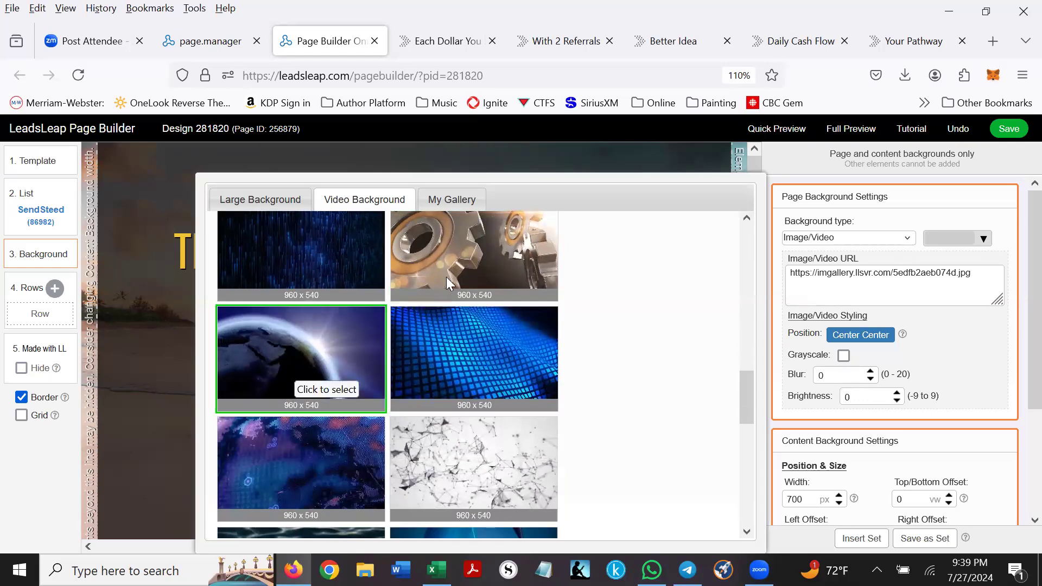
click(448, 204)
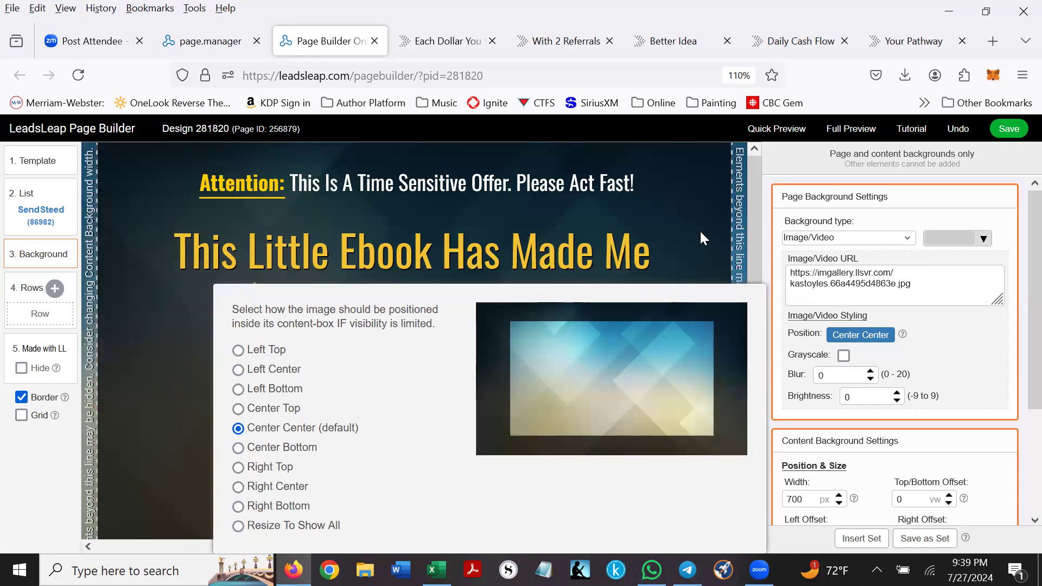
- Use a blue geometric gallery image as the Center Center background and save Design 281820
scroll(699, 230, down, 2)
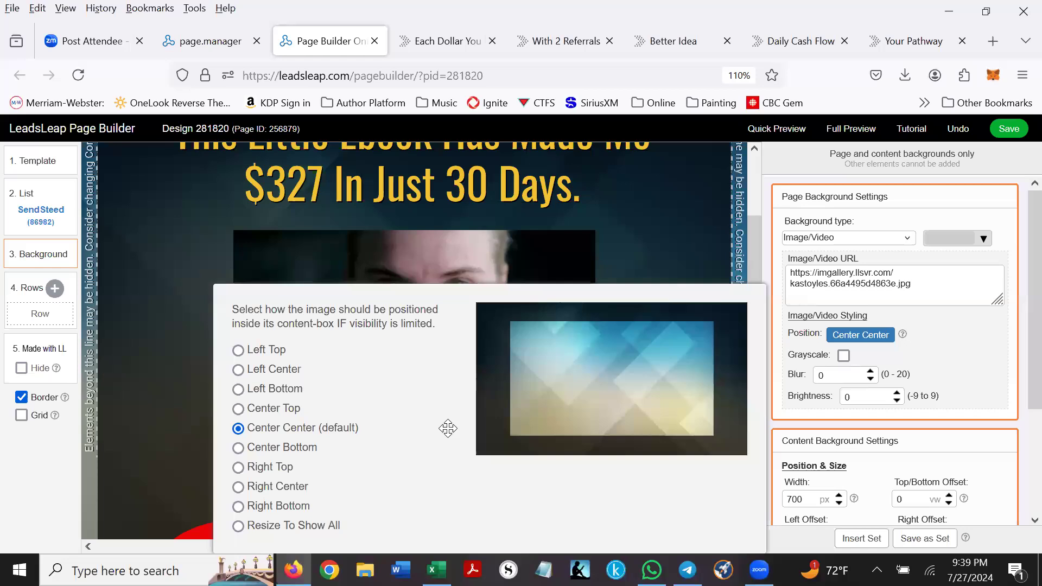
click(184, 210)
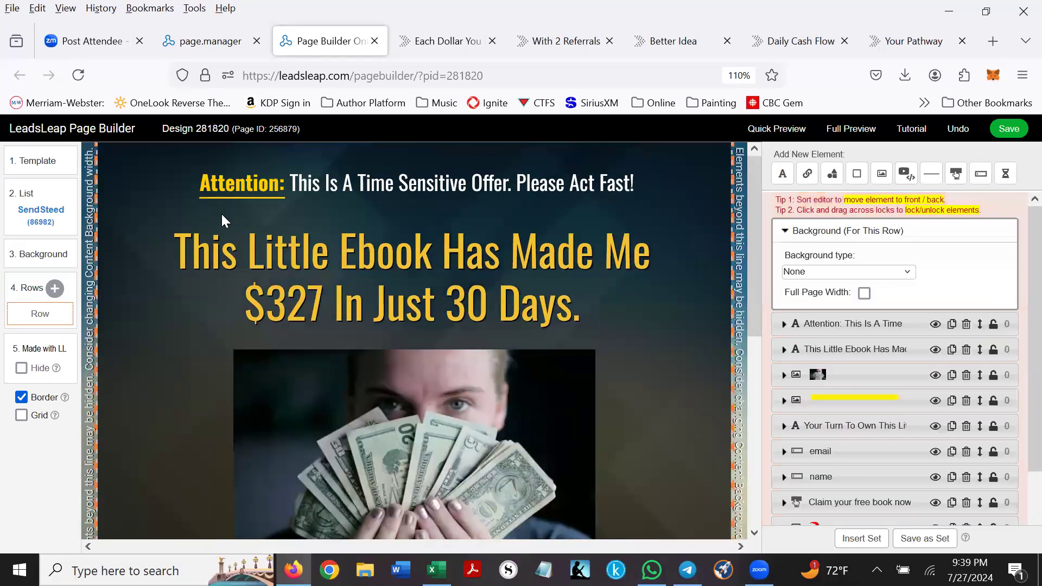
click(1008, 130)
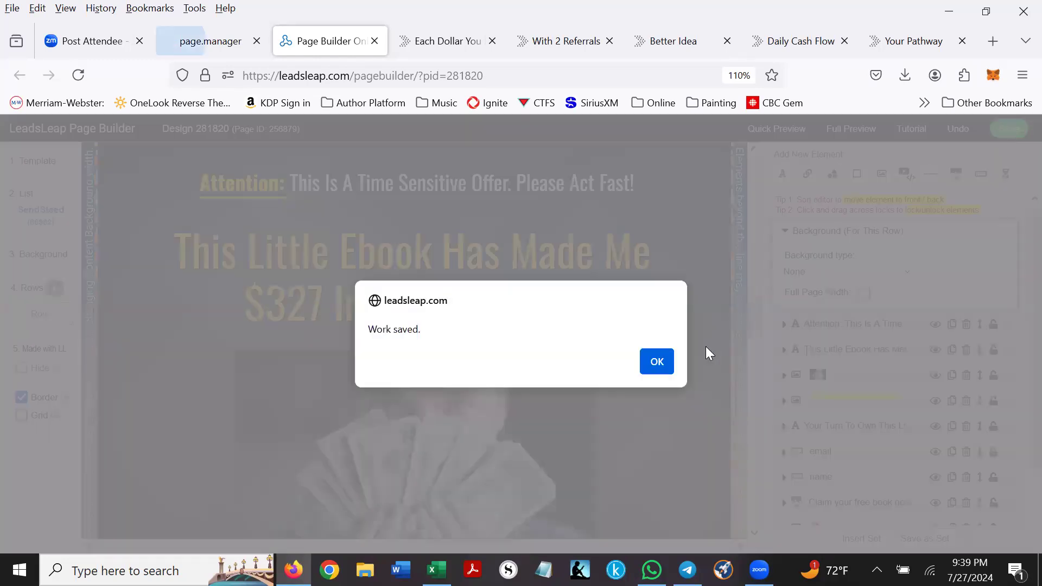
click(656, 360)
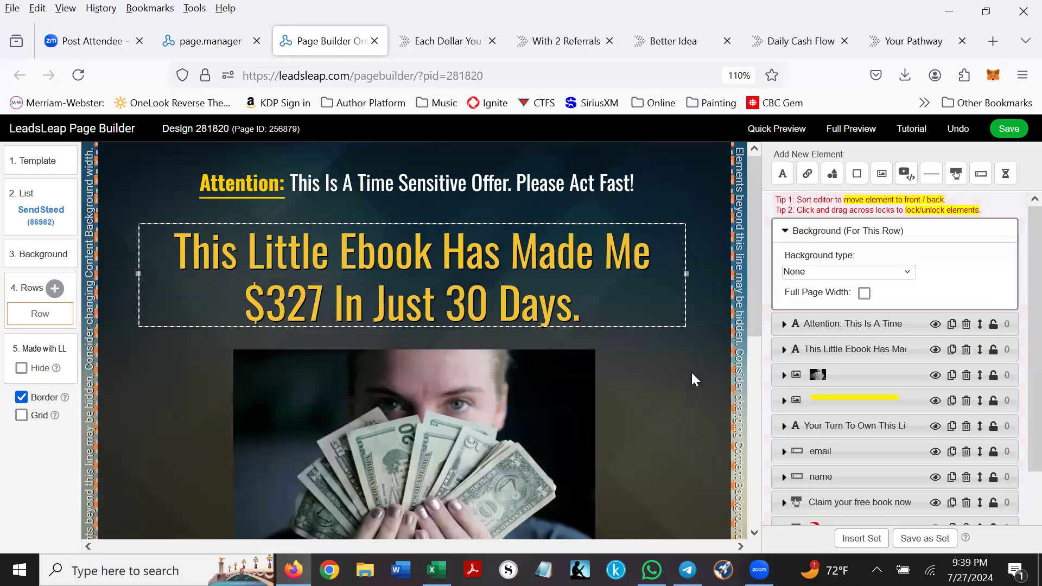
- Change the Content Background type from Color to None in the Background settings
click(33, 255)
scroll(958, 378, down, 3)
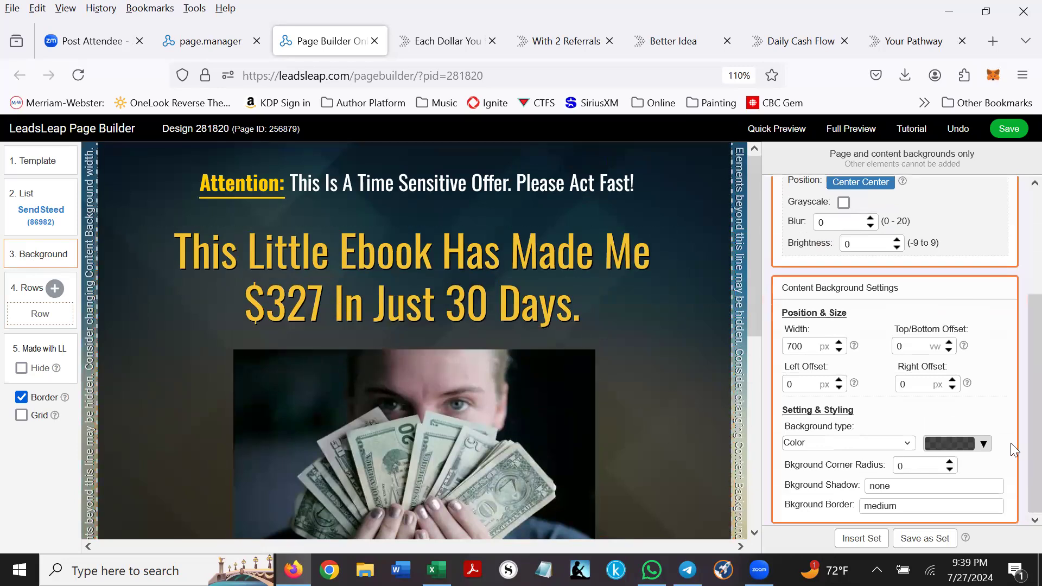
click(984, 444)
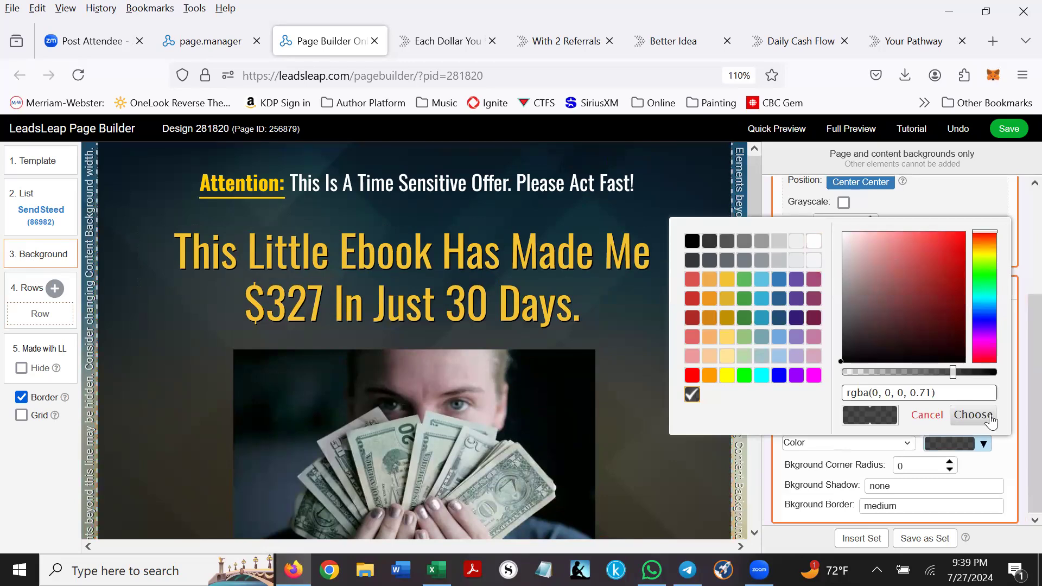
click(989, 475)
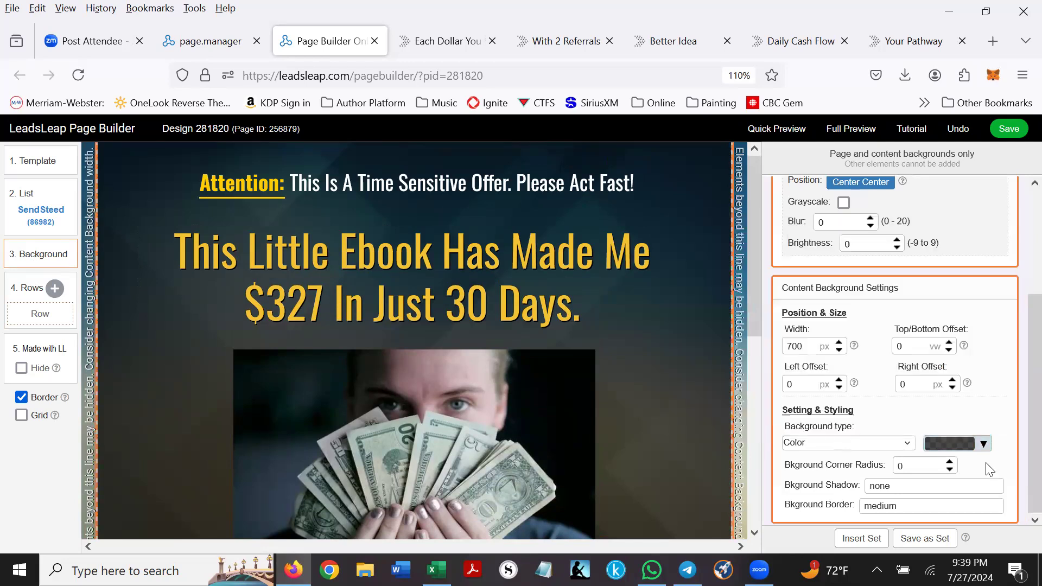
click(912, 444)
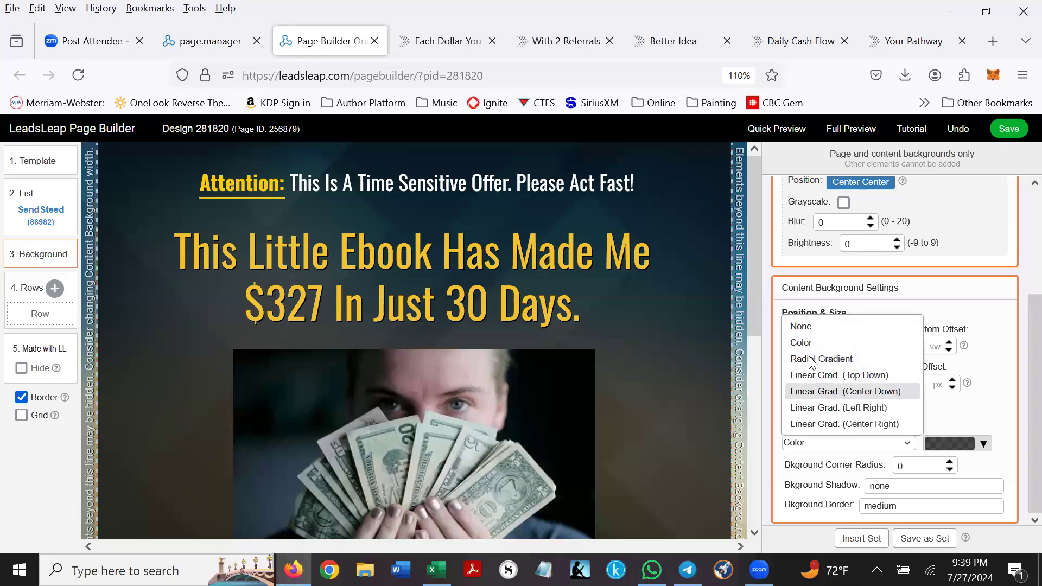
click(984, 446)
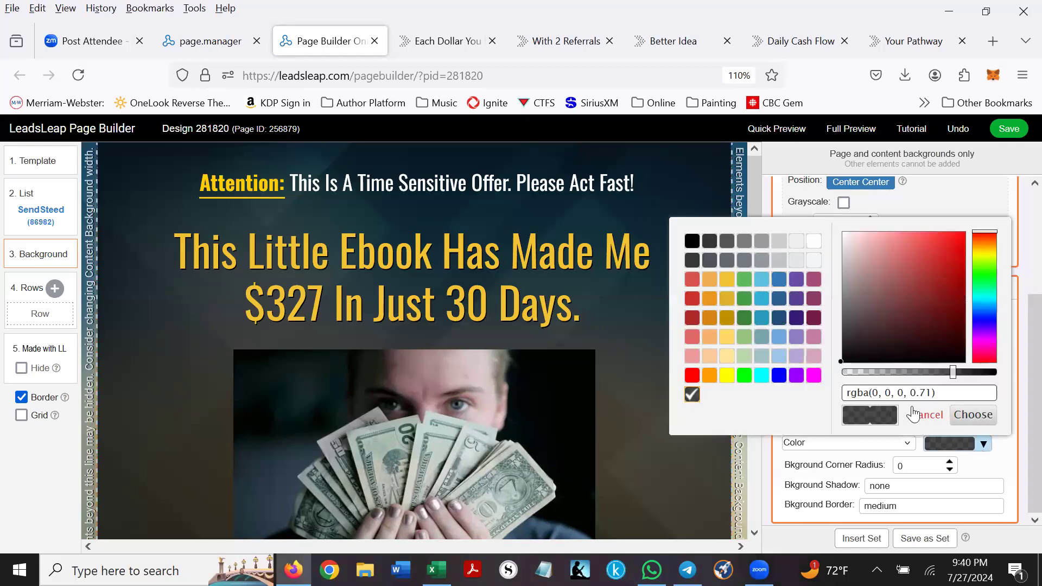
click(968, 418)
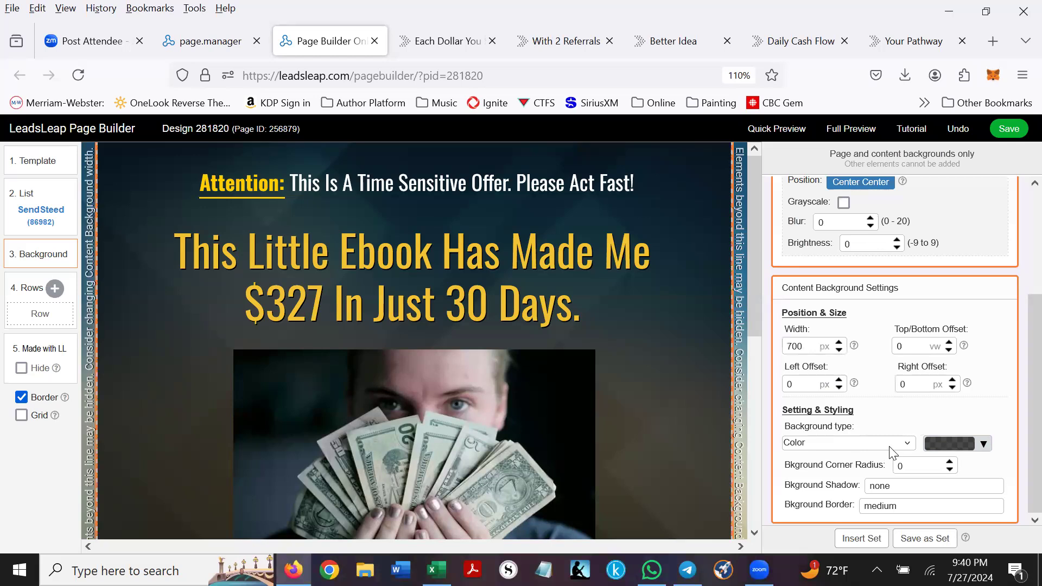
click(907, 444)
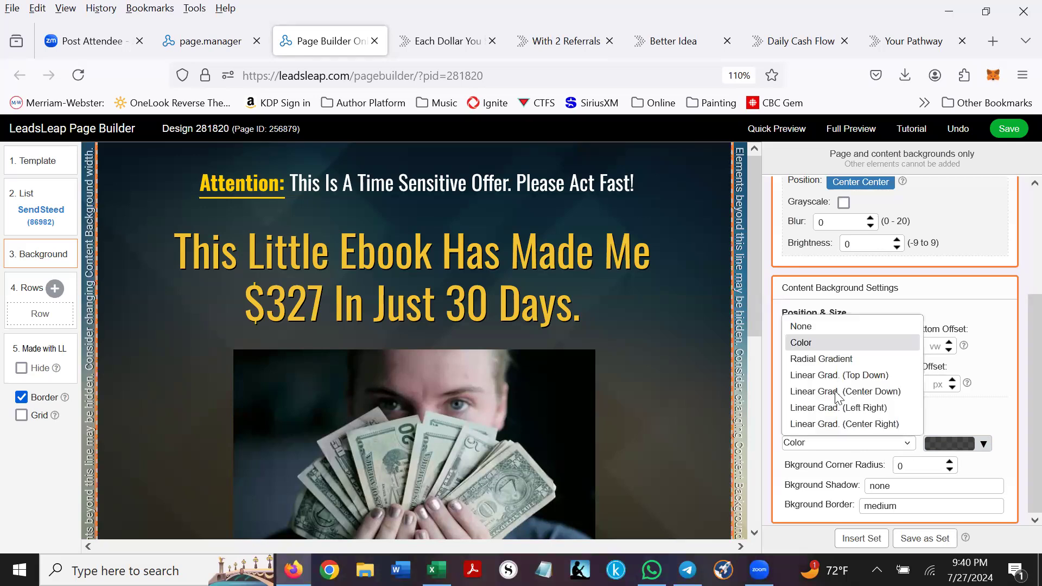
click(804, 326)
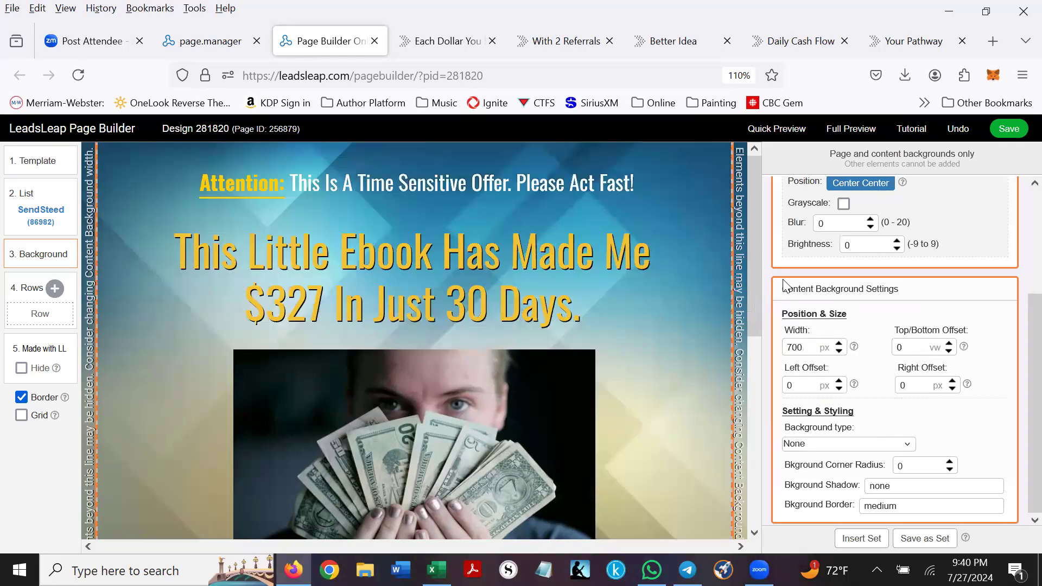
- Select the money photo and look through the image gallery without replacing it
scroll(707, 297, down, 5)
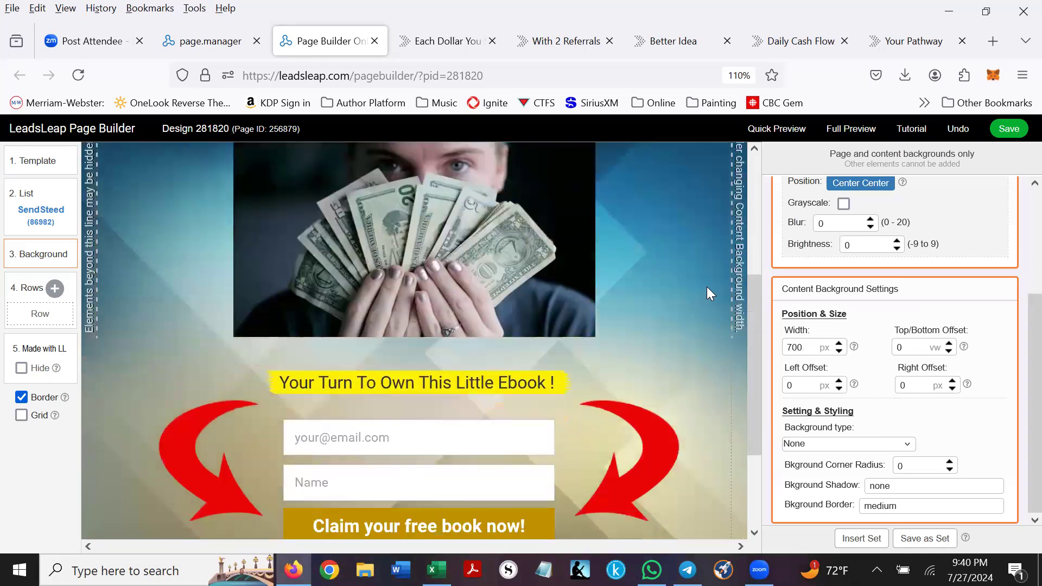
scroll(706, 286, down, 3)
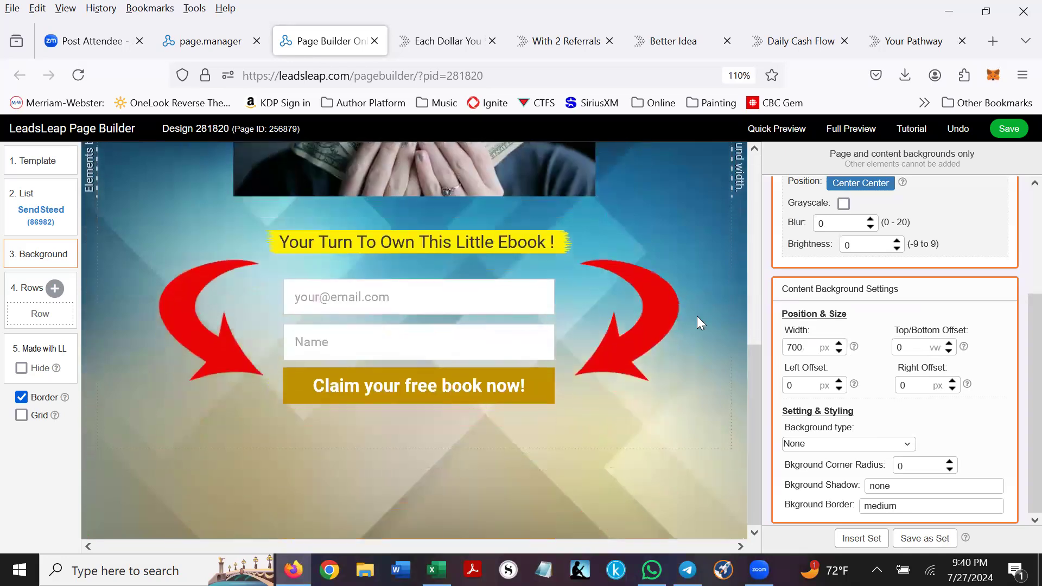
scroll(697, 316, up, 8)
scroll(615, 338, down, 2)
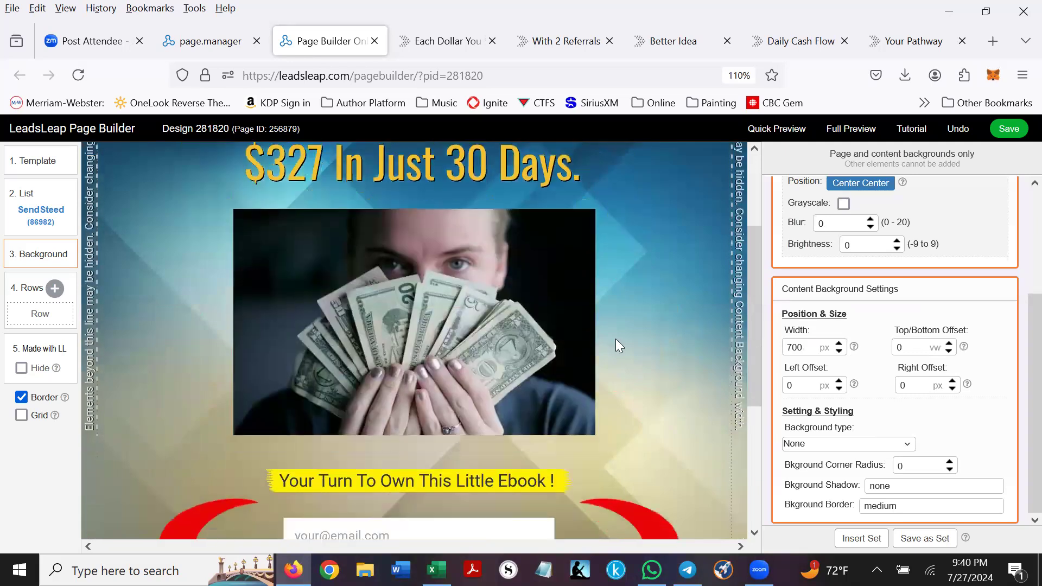
click(414, 299)
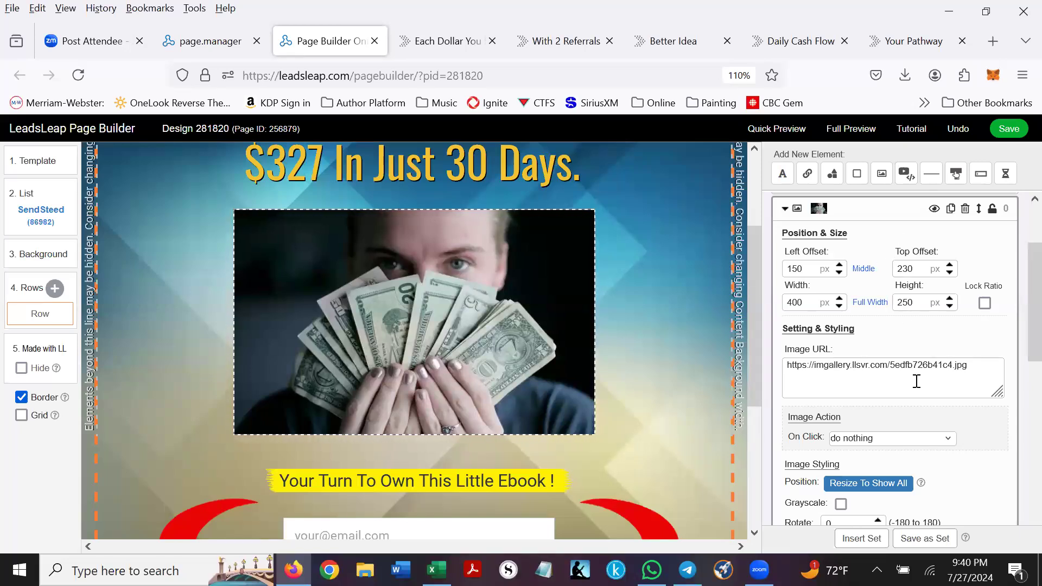
scroll(944, 343, down, 2)
scroll(947, 346, down, 2)
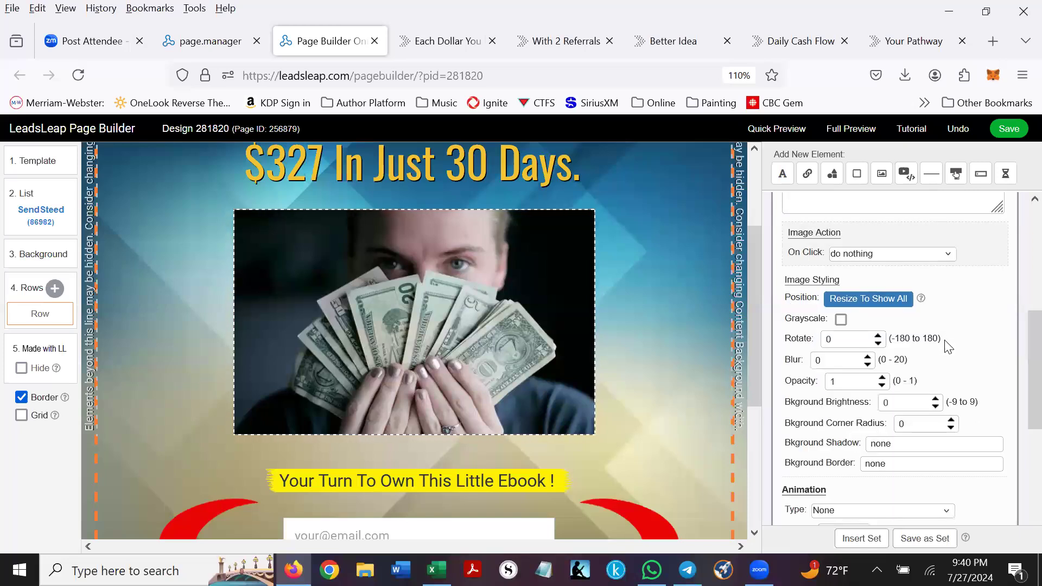
scroll(947, 347, up, 2)
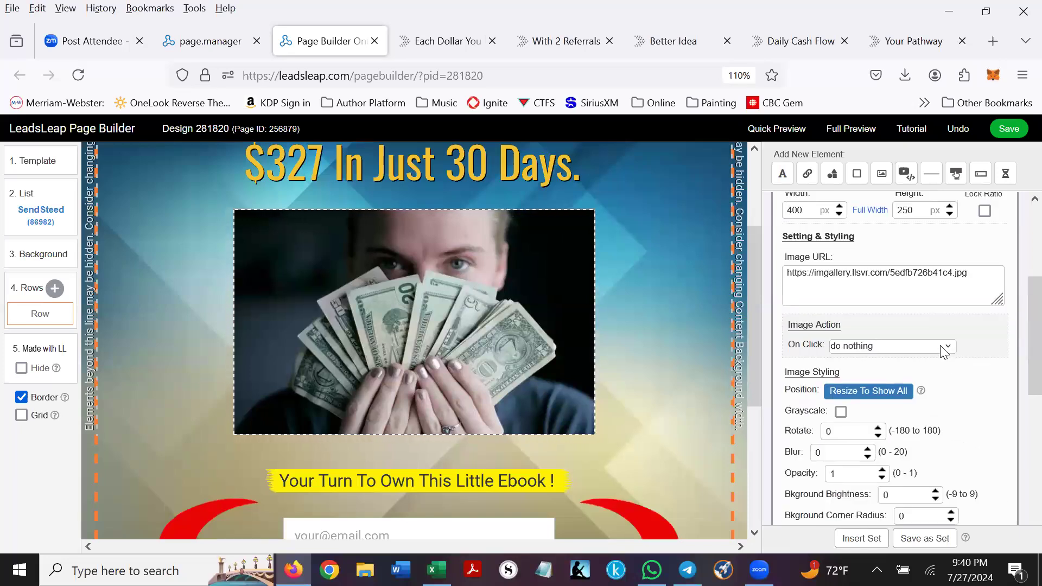
scroll(945, 351, up, 2)
click(883, 368)
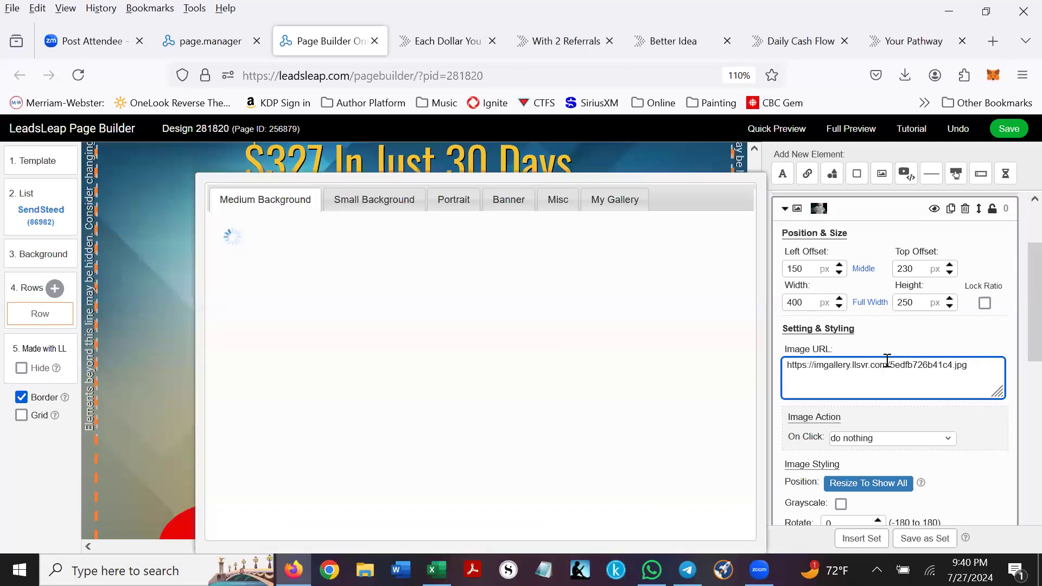
click(163, 277)
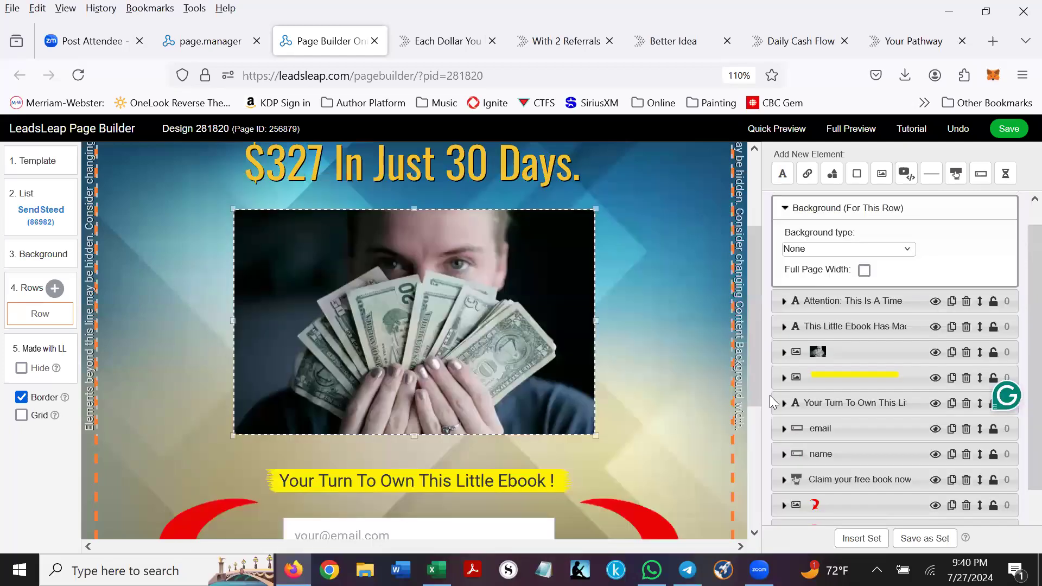
- Set the money photo's On Click action to 'go to a website' and bring up the Excel workbook
click(424, 292)
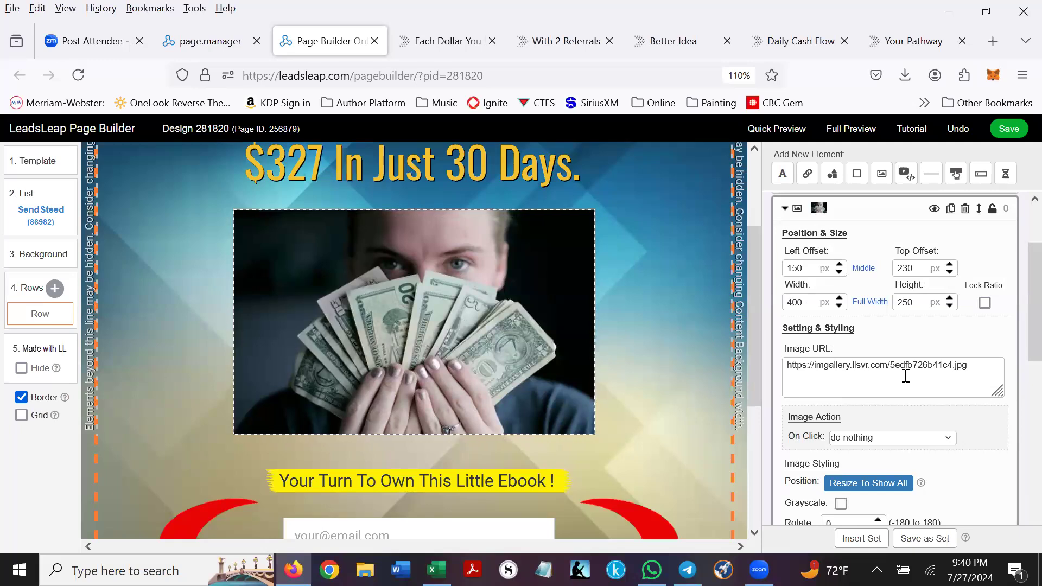
scroll(945, 386, down, 2)
click(949, 347)
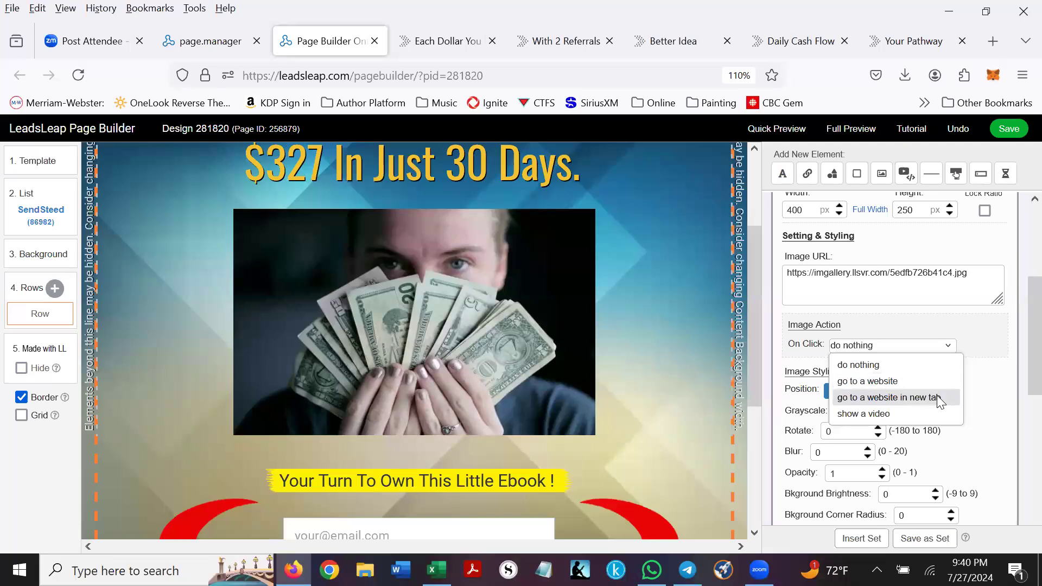
click(893, 382)
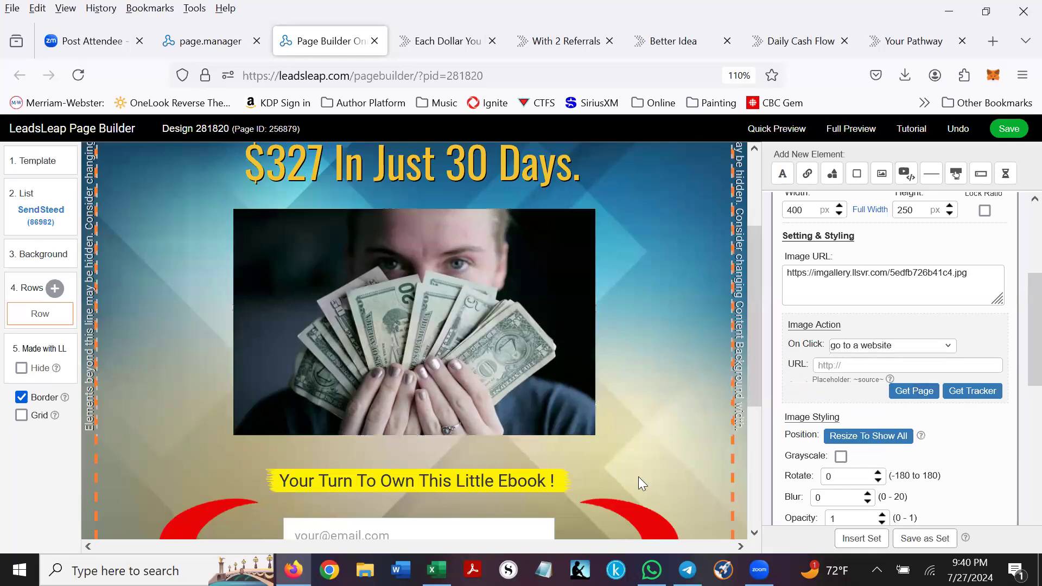
click(437, 570)
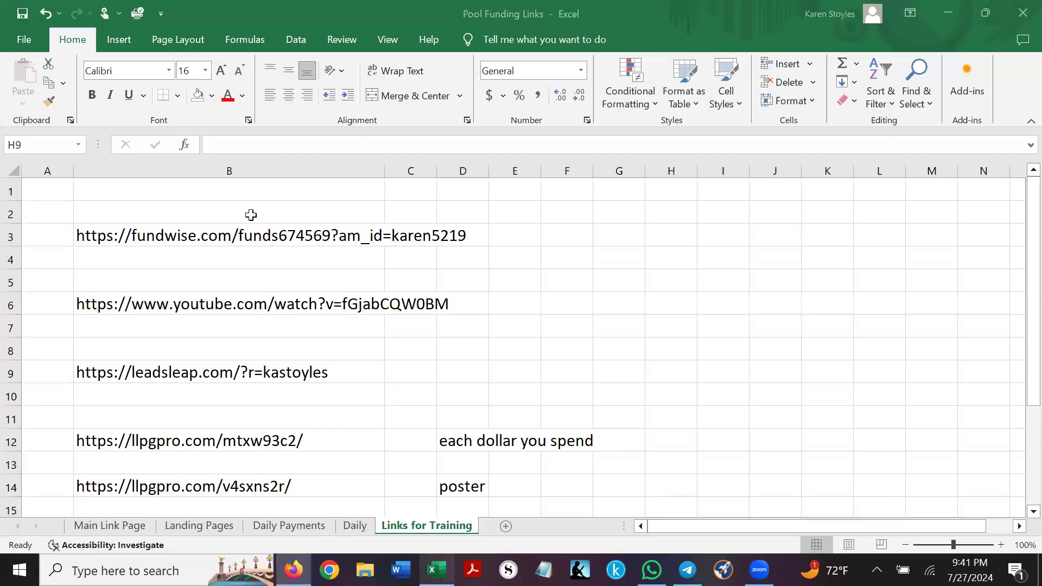
- Select the fundwise link text in cell B3 for copying, then minimize Excel
click(56, 237)
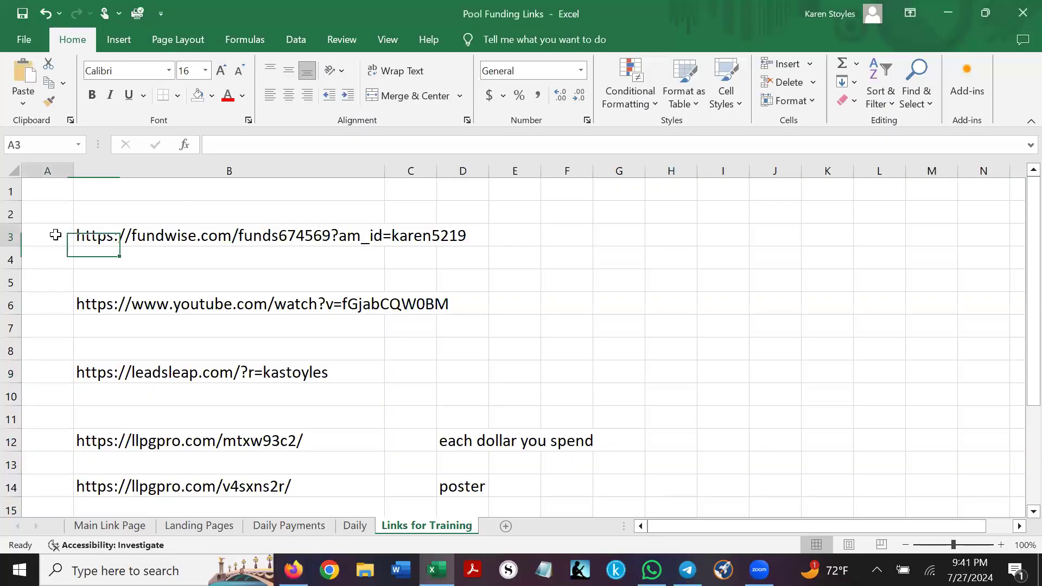
click(319, 235)
drag(481, 144, 211, 144)
key(ctrl+c)
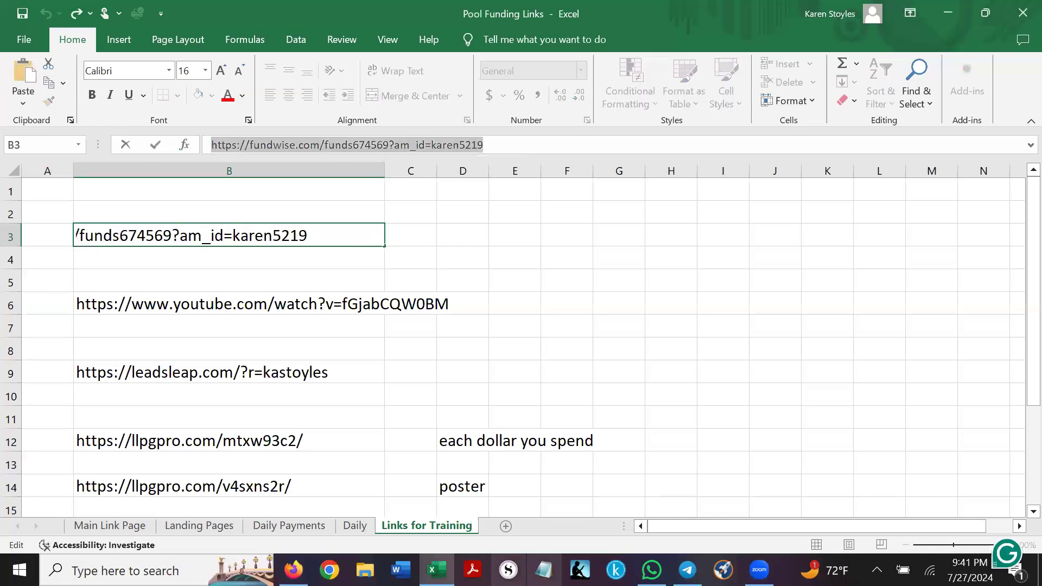
click(951, 11)
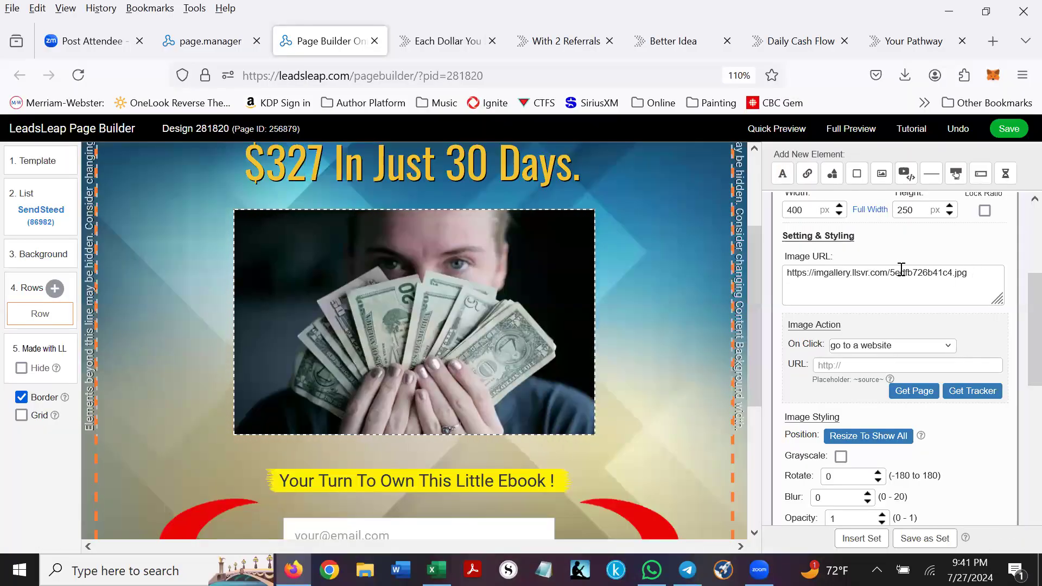
- Paste the fundwise link into the photo's Image Action URL, undoing the stray Image URL paste, and save
click(902, 270)
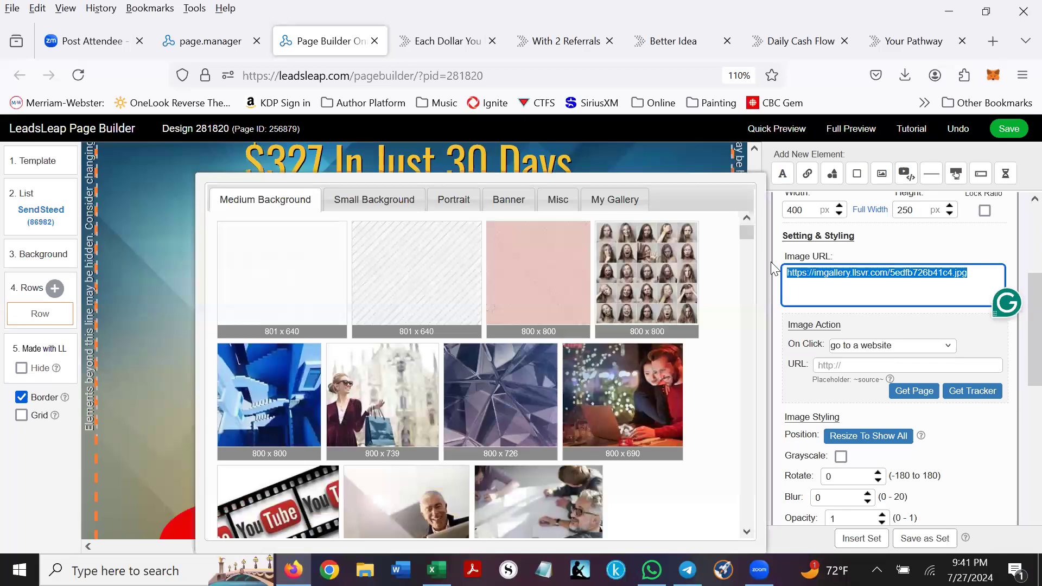
key(ctrl+v)
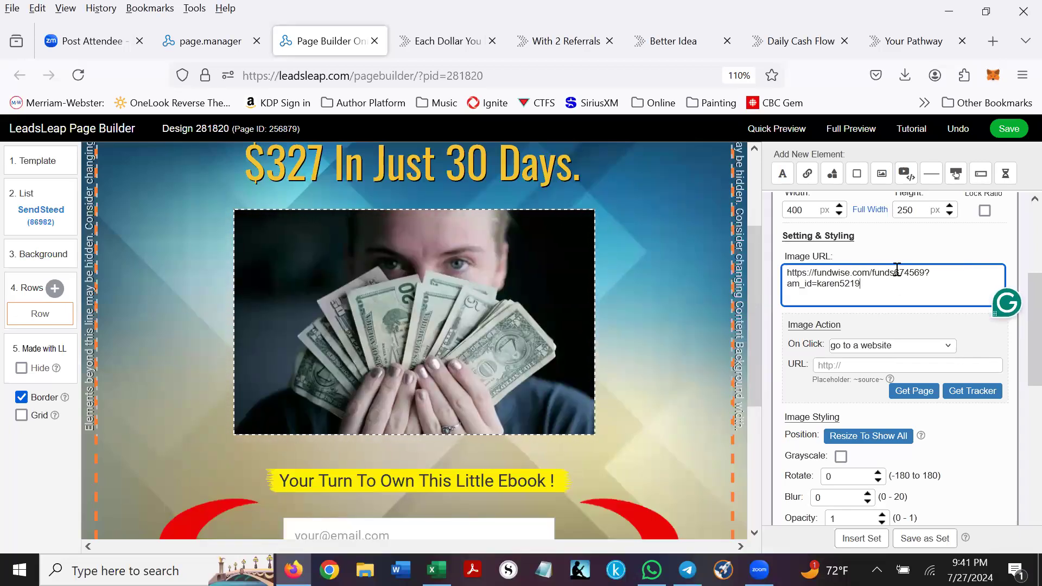
key(ctrl+z)
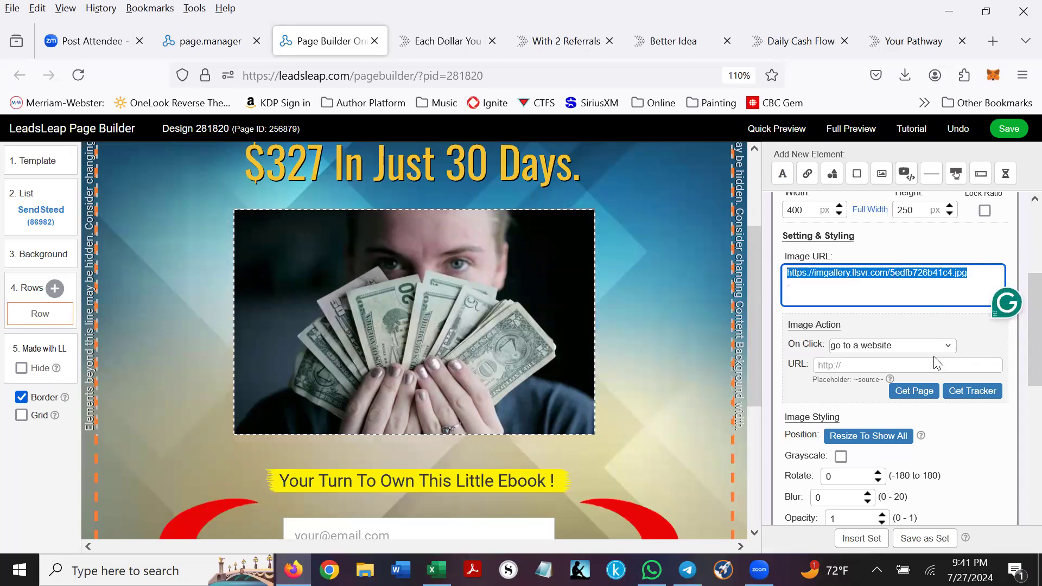
click(823, 365)
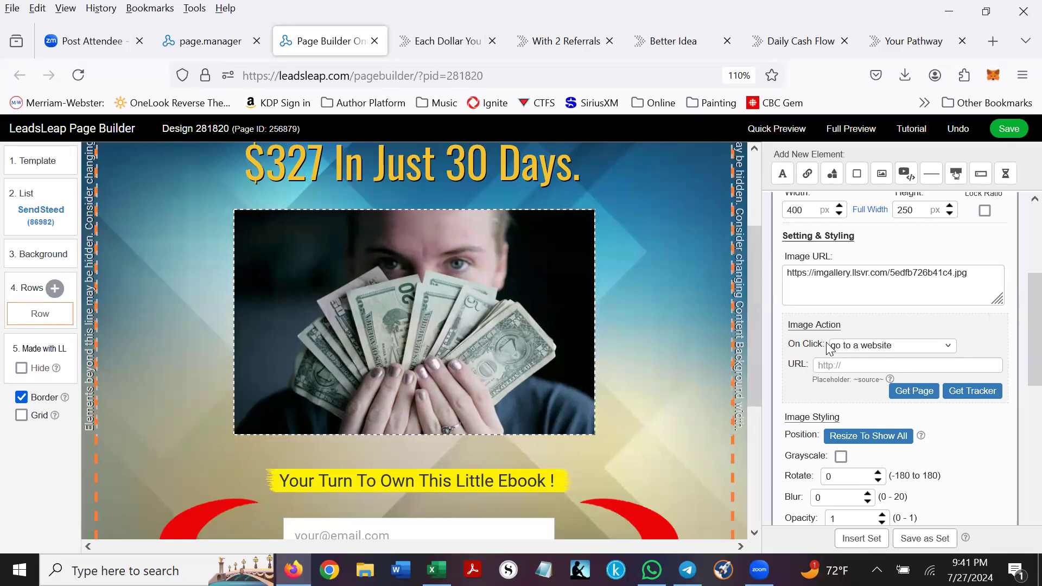
key(ctrl+v)
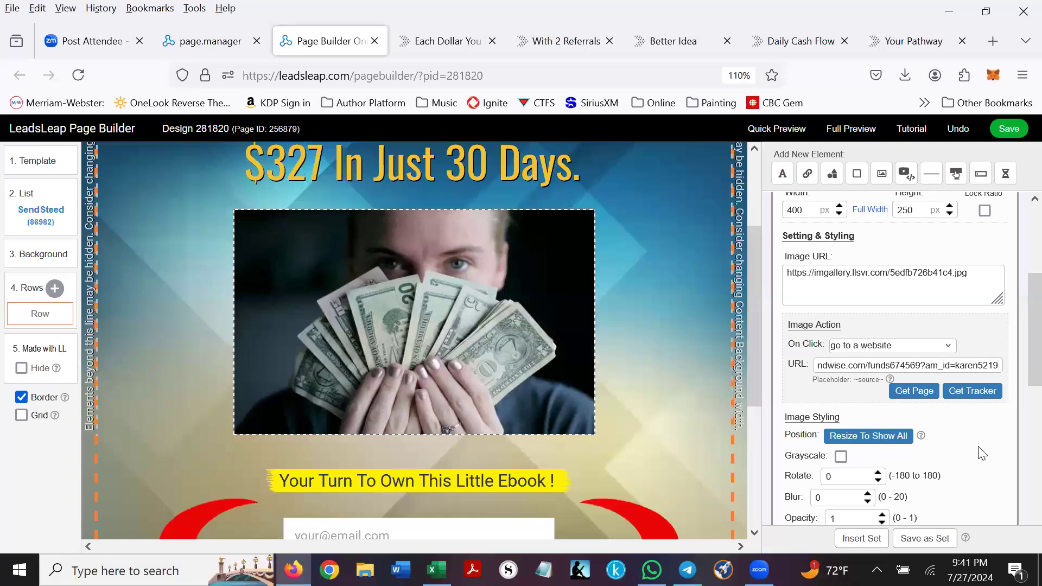
click(1008, 129)
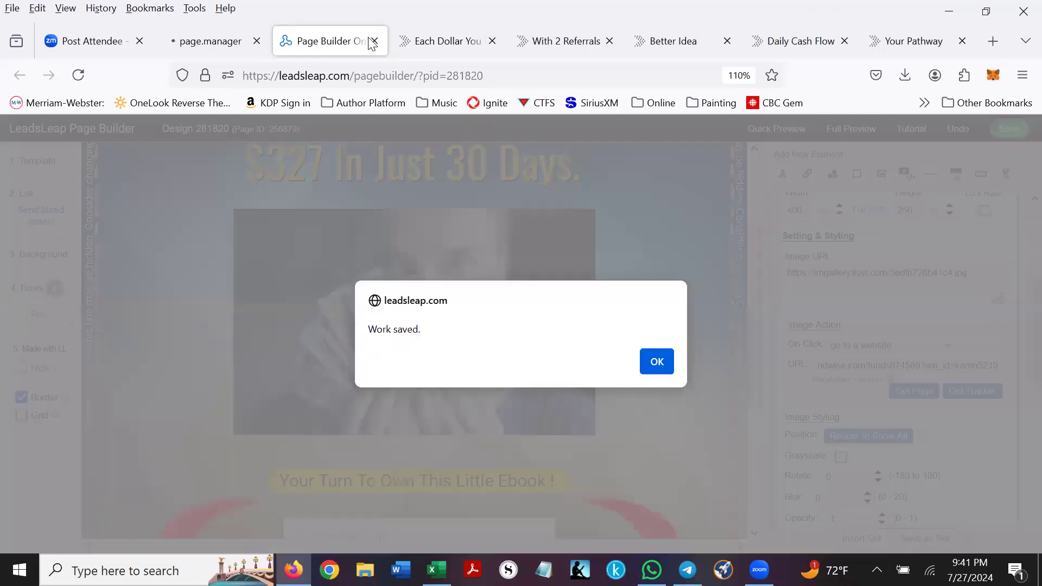
- Dismiss the save message and confirm in Full Preview that the photo opens the Fundwise page
click(656, 362)
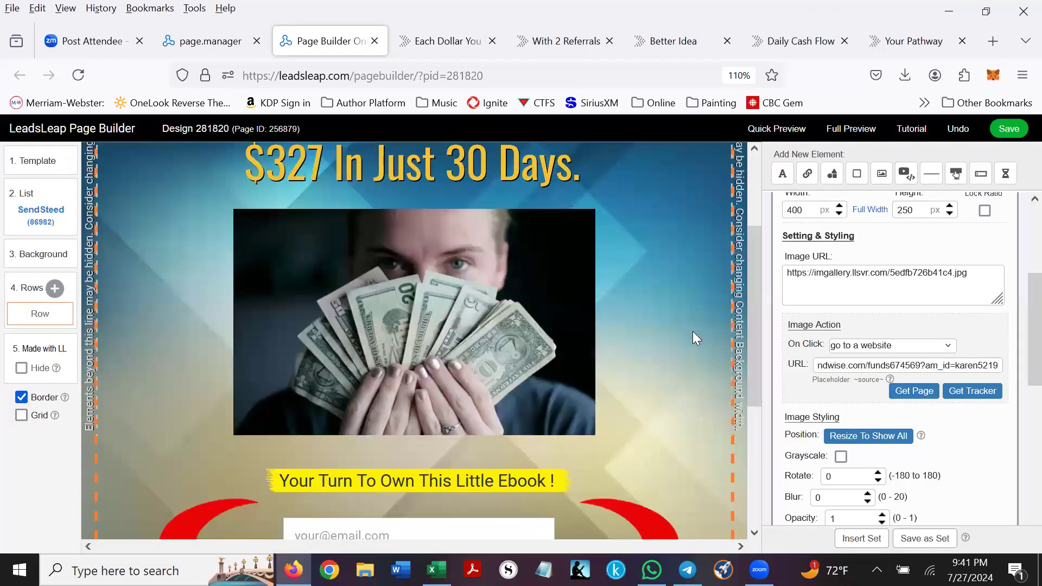
click(855, 136)
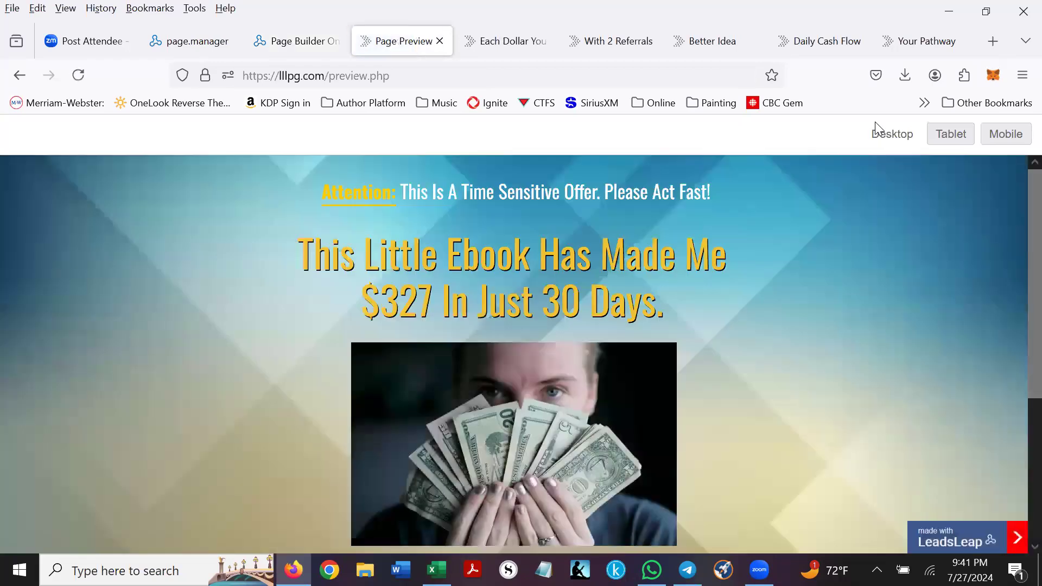
click(554, 420)
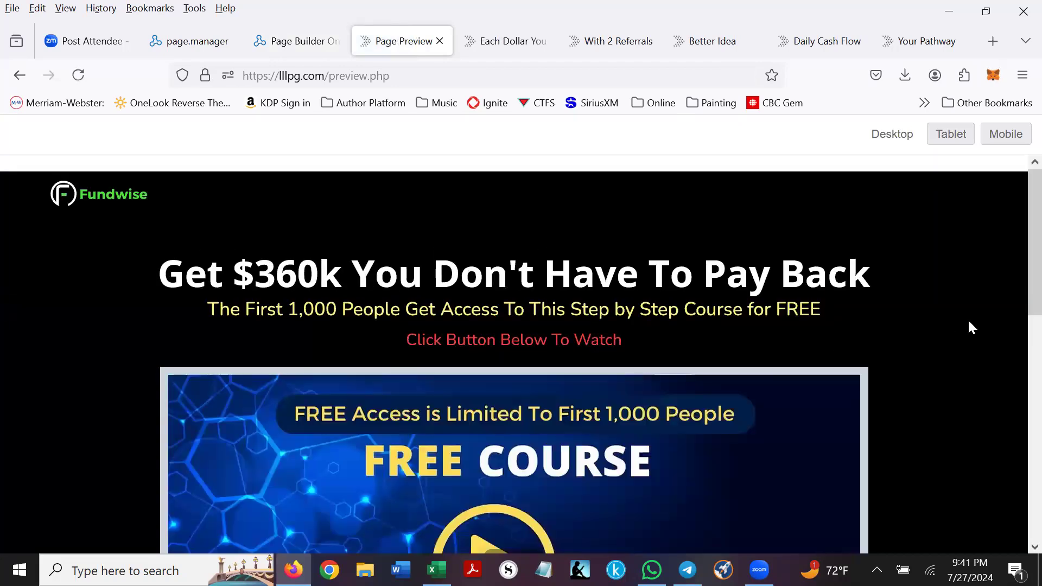
scroll(968, 326, down, 5)
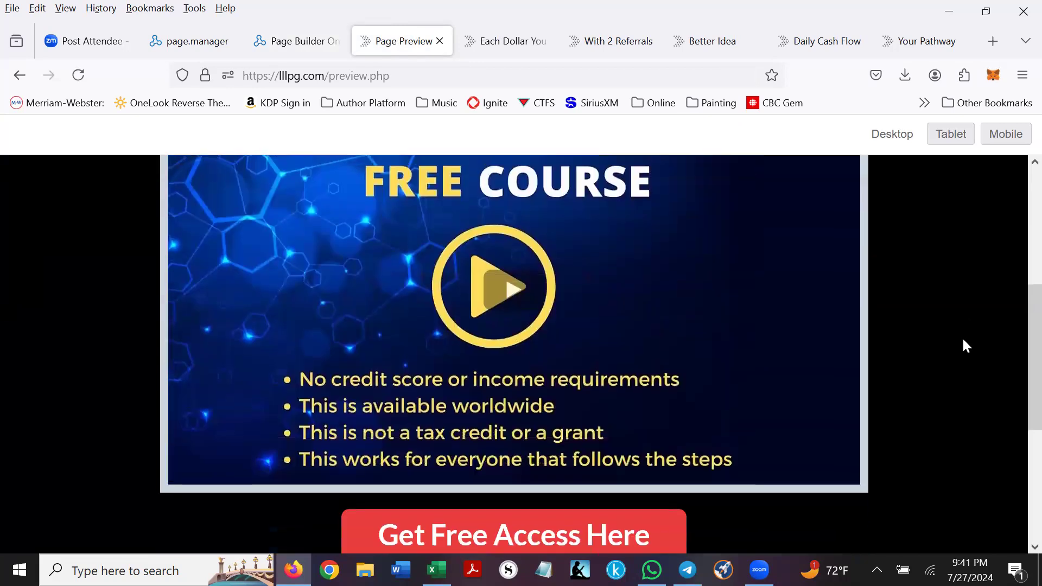
scroll(965, 345, up, 5)
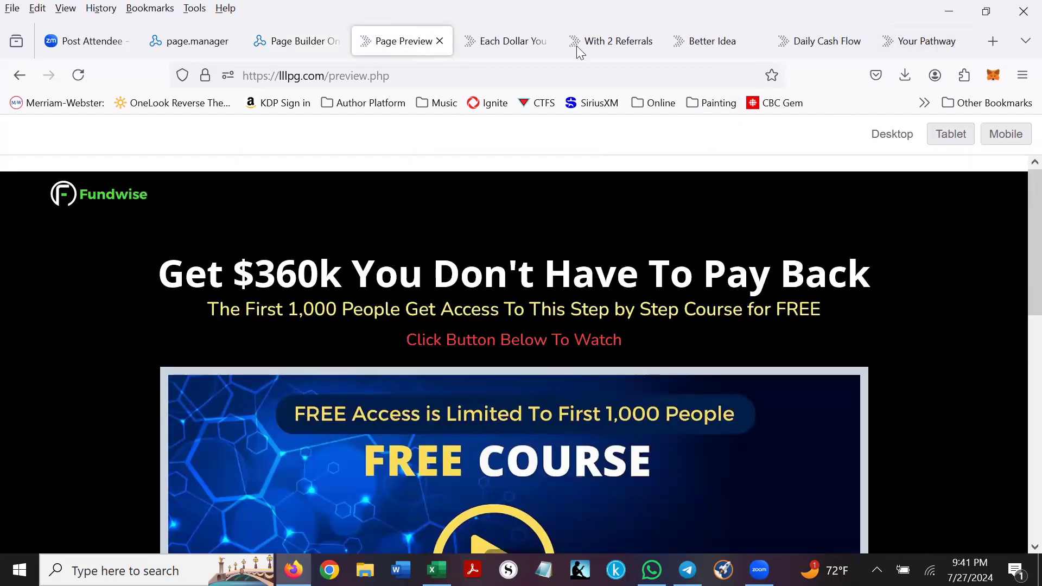
click(440, 41)
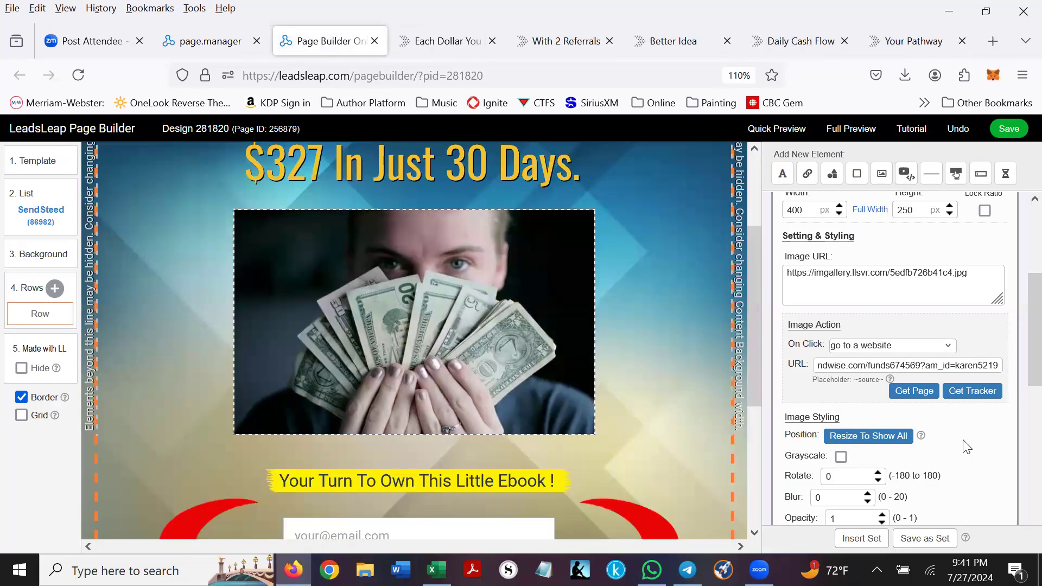
- Set the photo's On Click to 'go to a website in new tab' and save the design
click(948, 346)
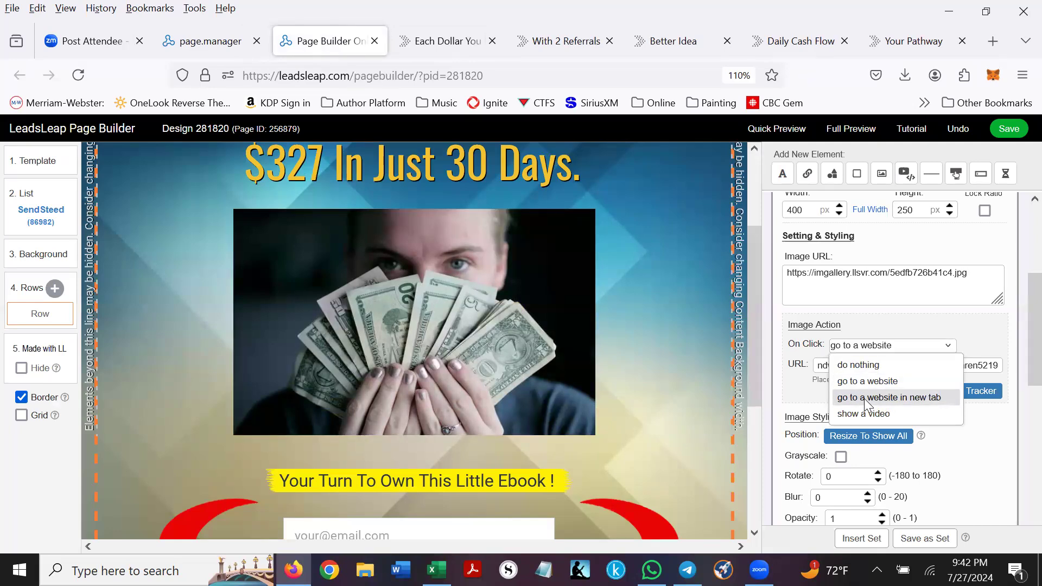
click(864, 398)
click(1014, 132)
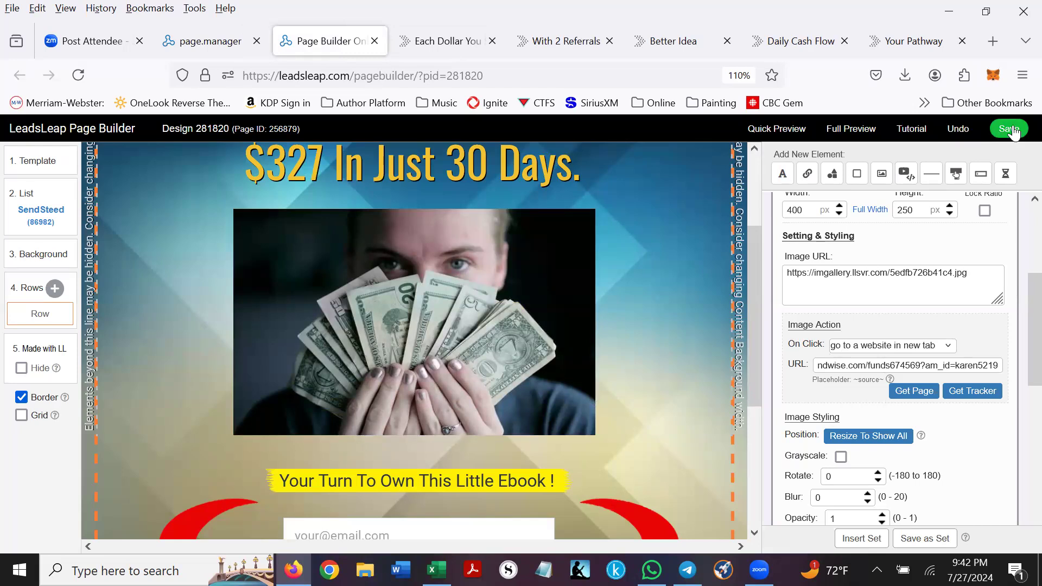
click(1010, 130)
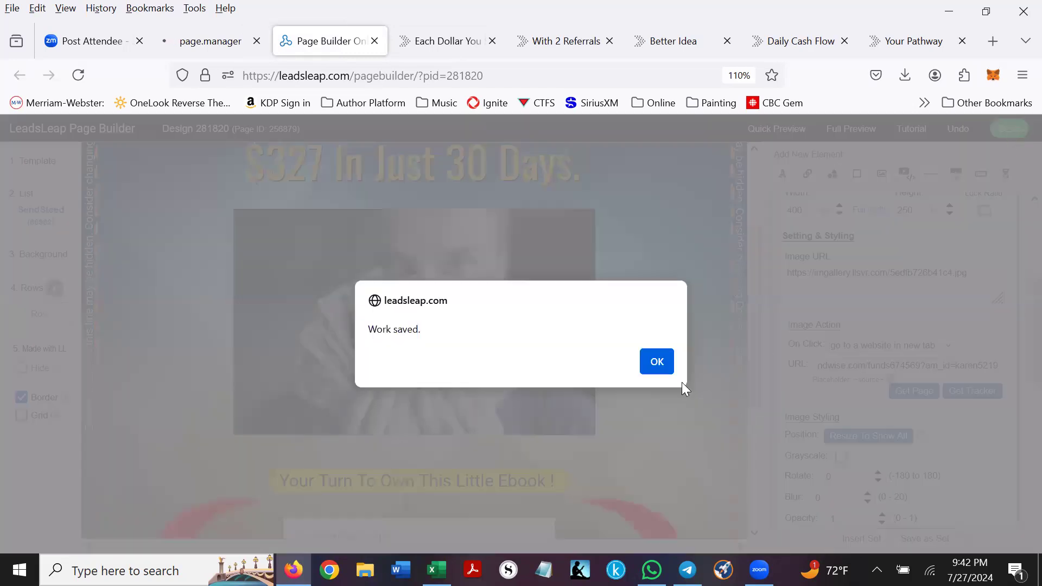
click(656, 362)
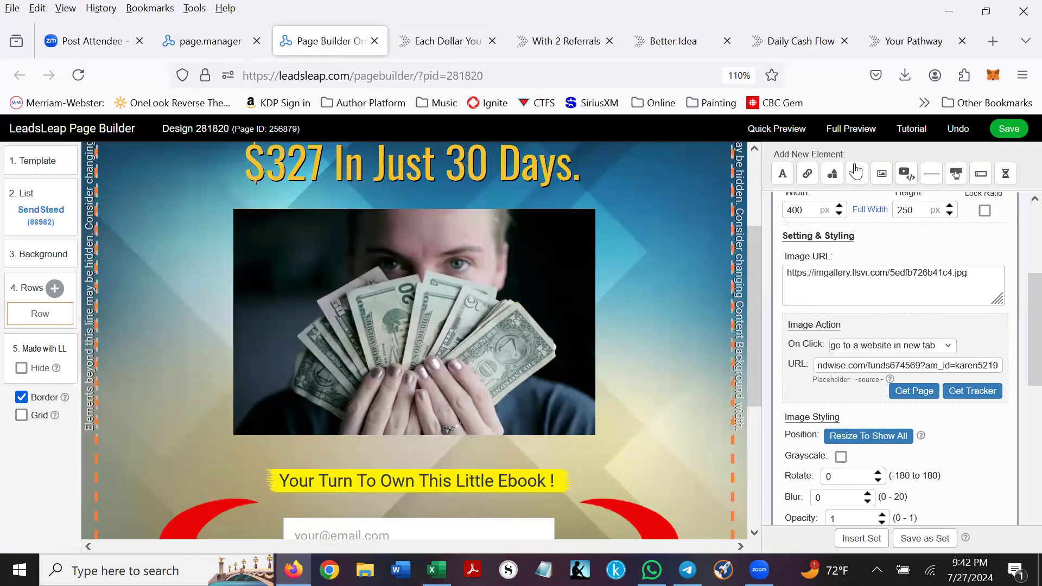
- Verify in Full Preview that the photo opens fundwise in a new tab, then close the previews
click(853, 129)
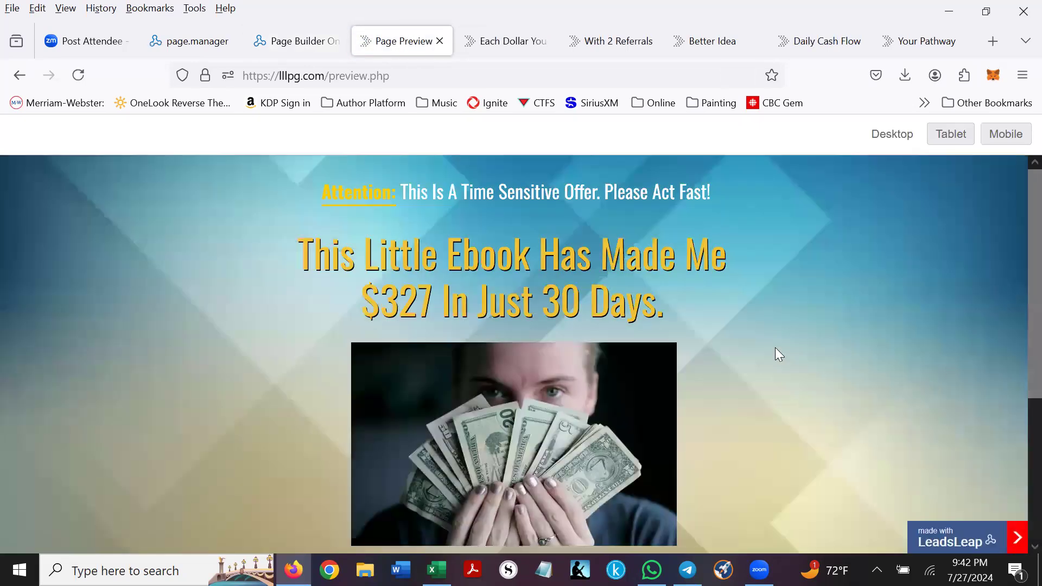
click(608, 418)
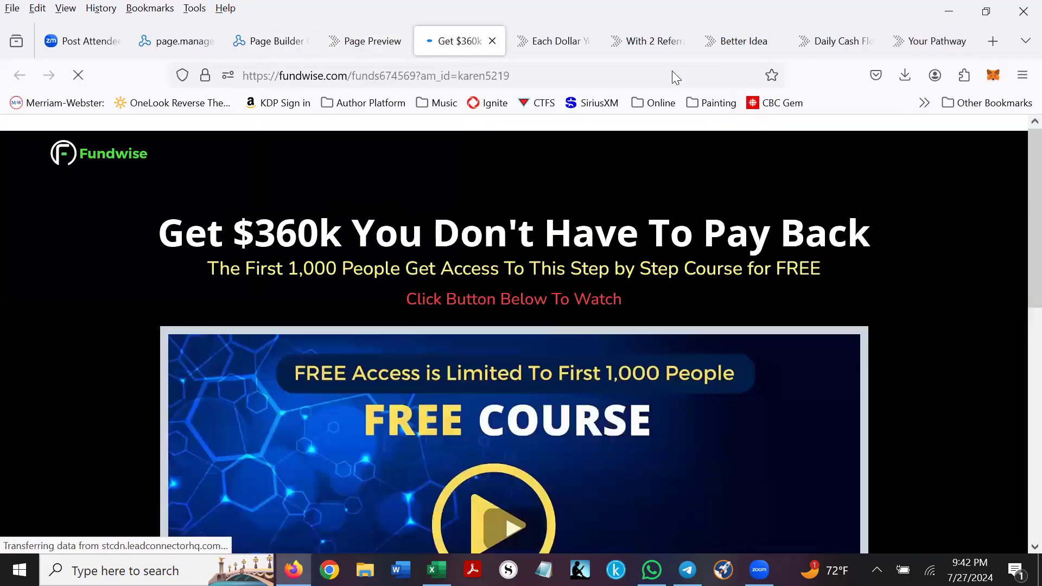
key(ctrl+w)
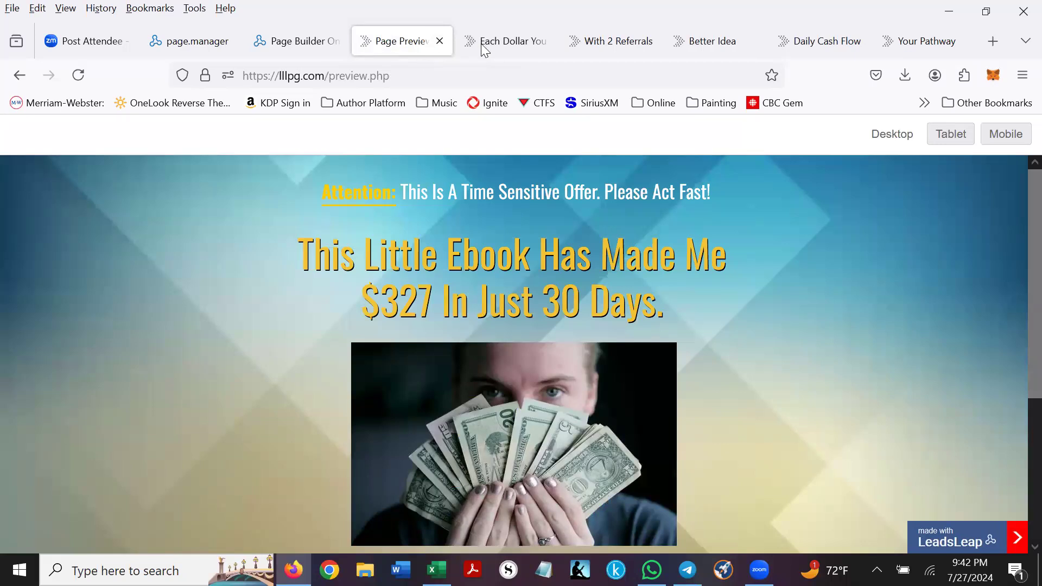
click(439, 42)
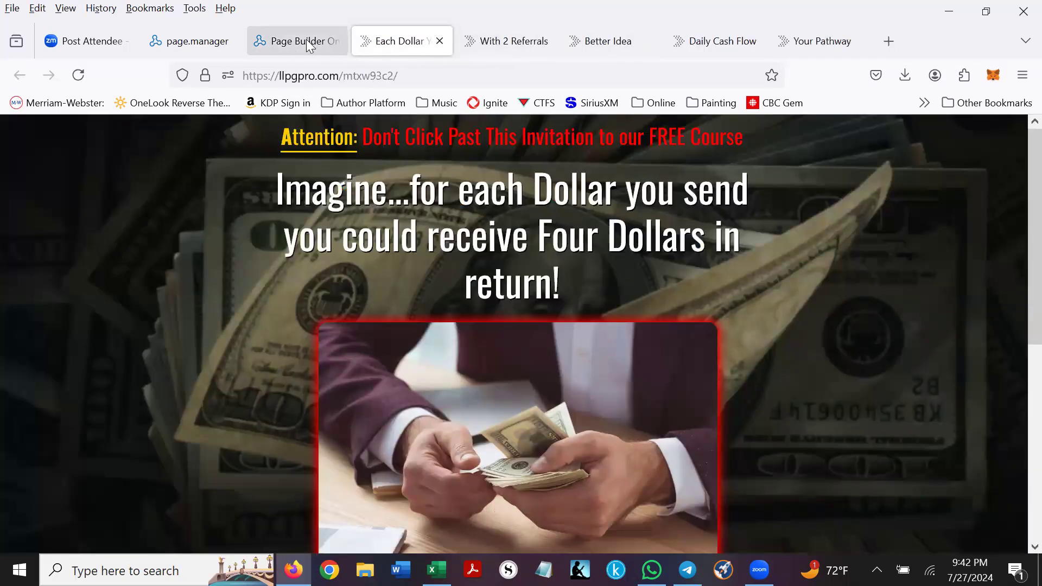
click(296, 41)
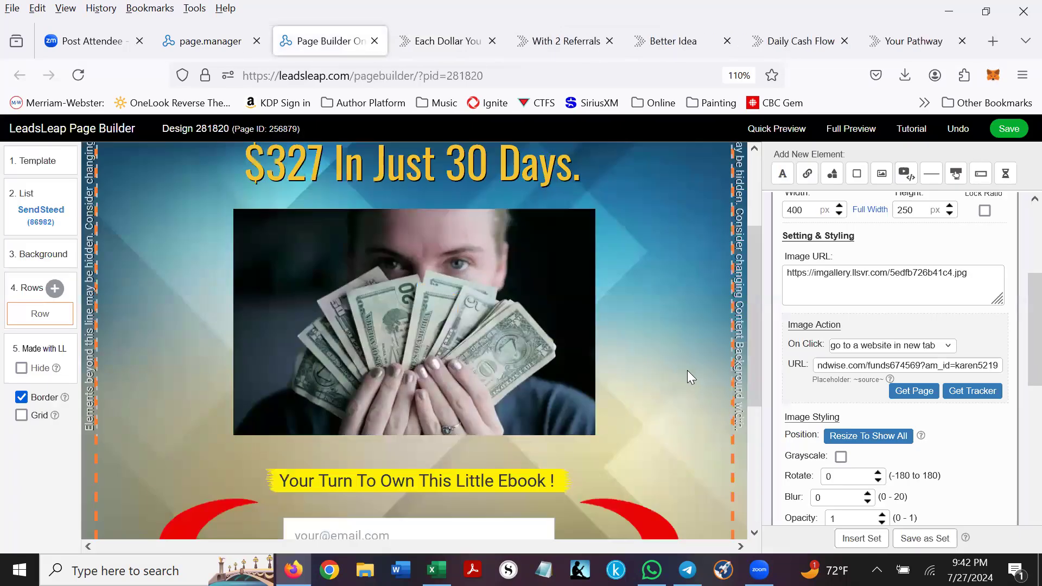
- Replace the headline wording with 'Get daily cash flow - it's amazing!'
scroll(678, 352, up, 3)
click(385, 239)
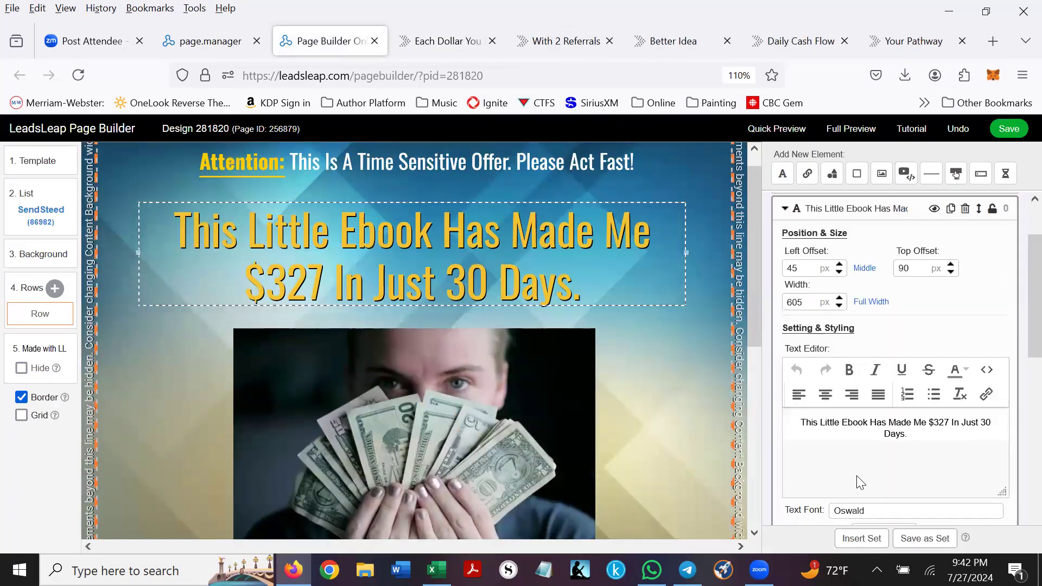
triple_click(955, 427)
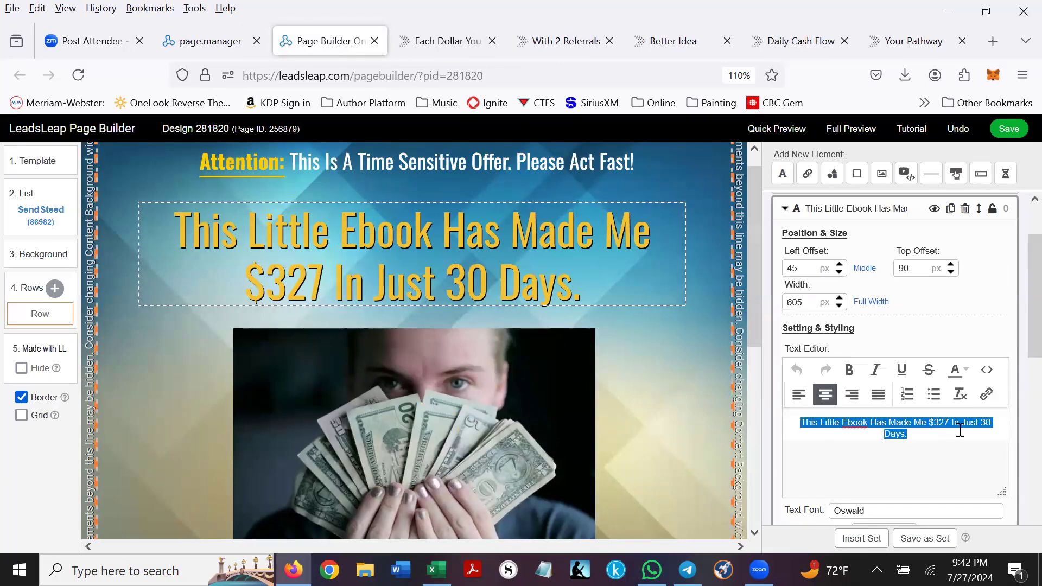
text(G)
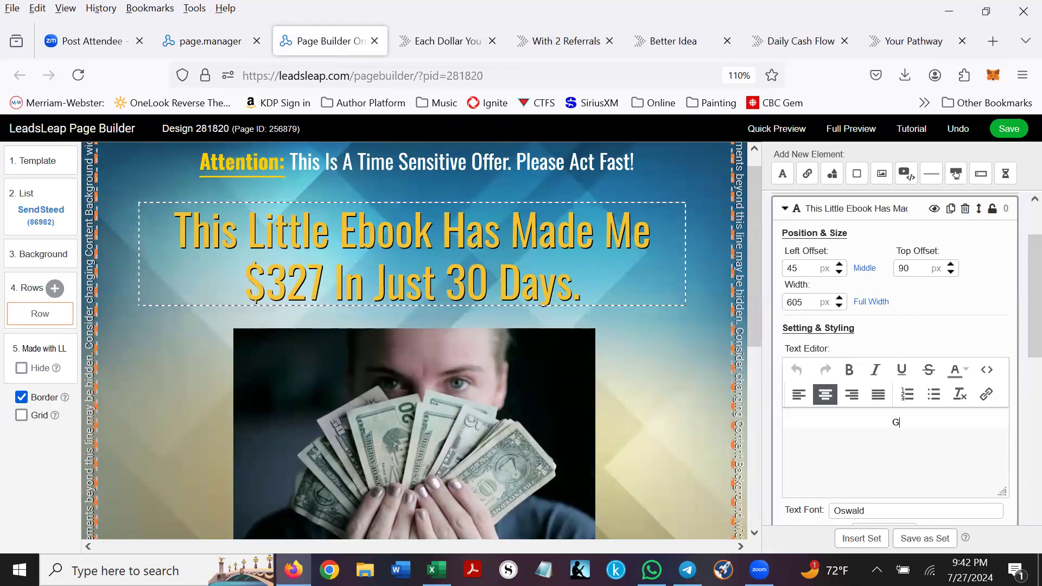
text(et d)
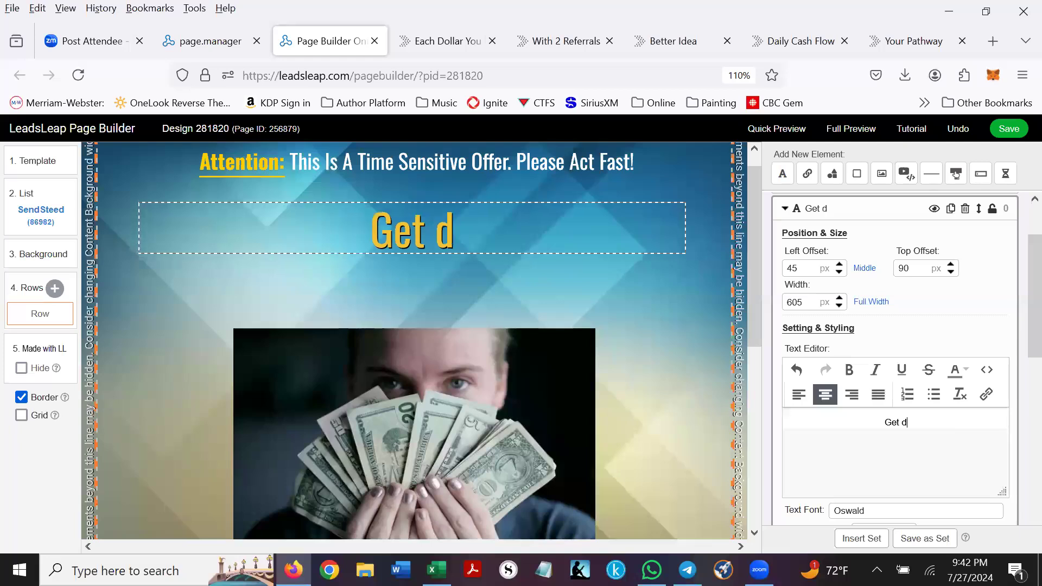
text(aily cash fl)
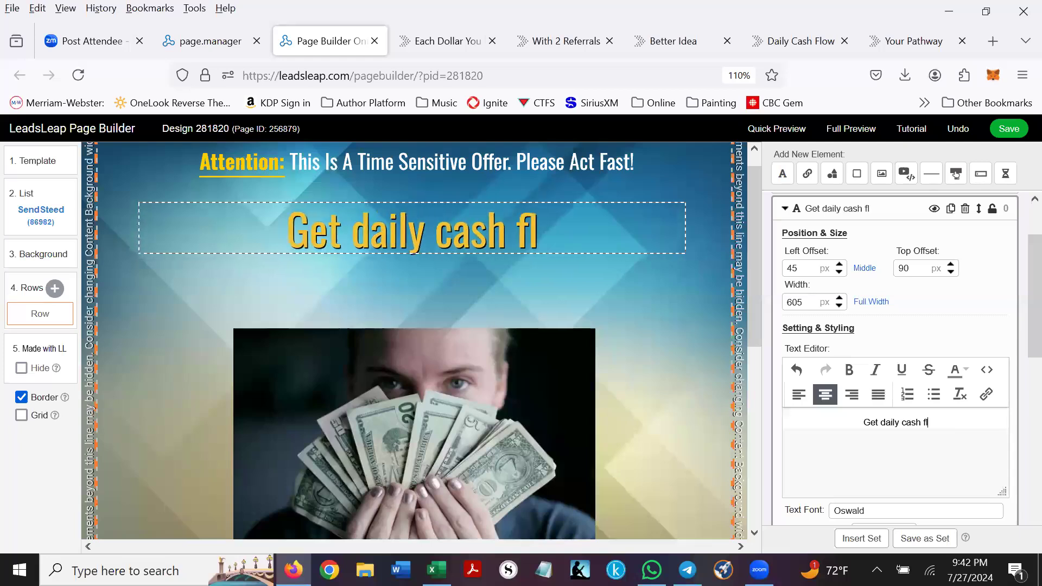
text(ow - it's ama)
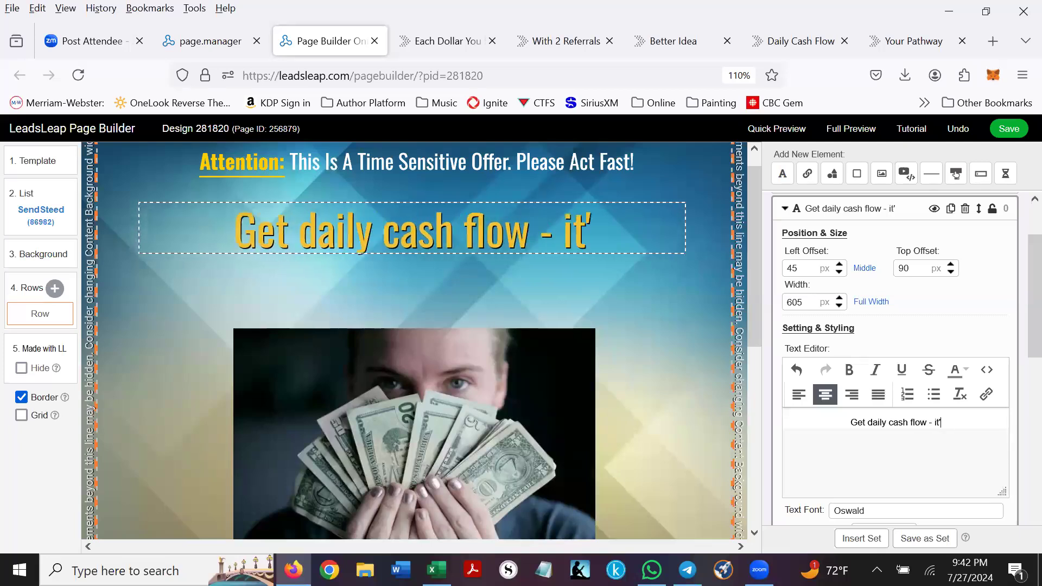
text(zing!)
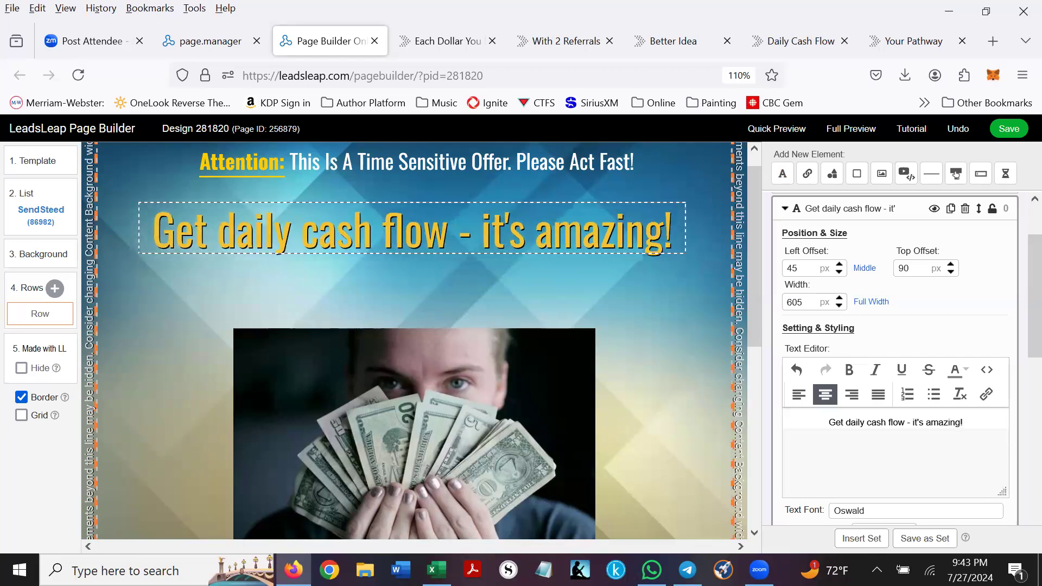
- Set the headline's Text Font Size to 48 px
scroll(927, 370, down, 4)
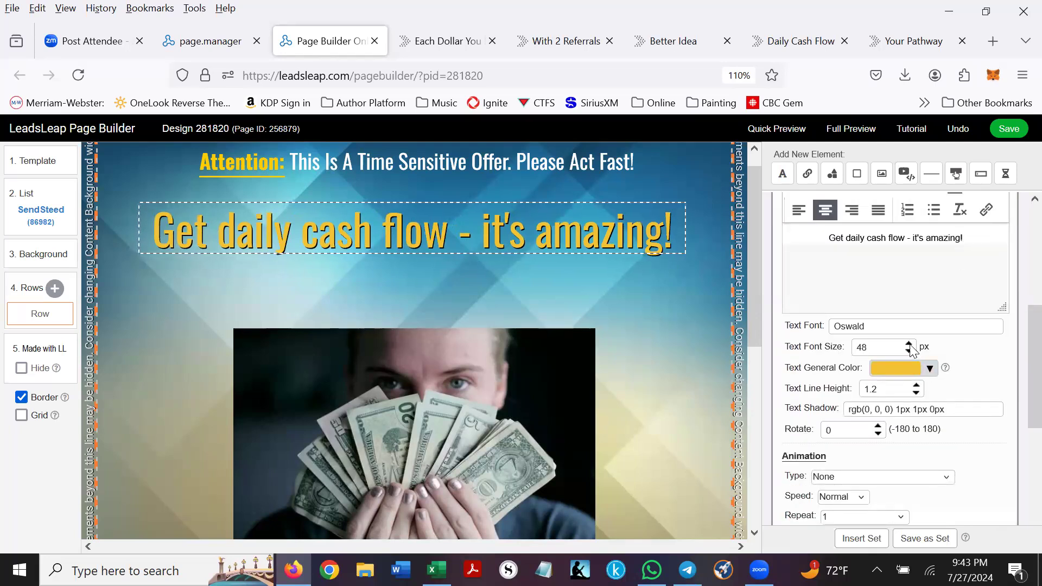
click(909, 345)
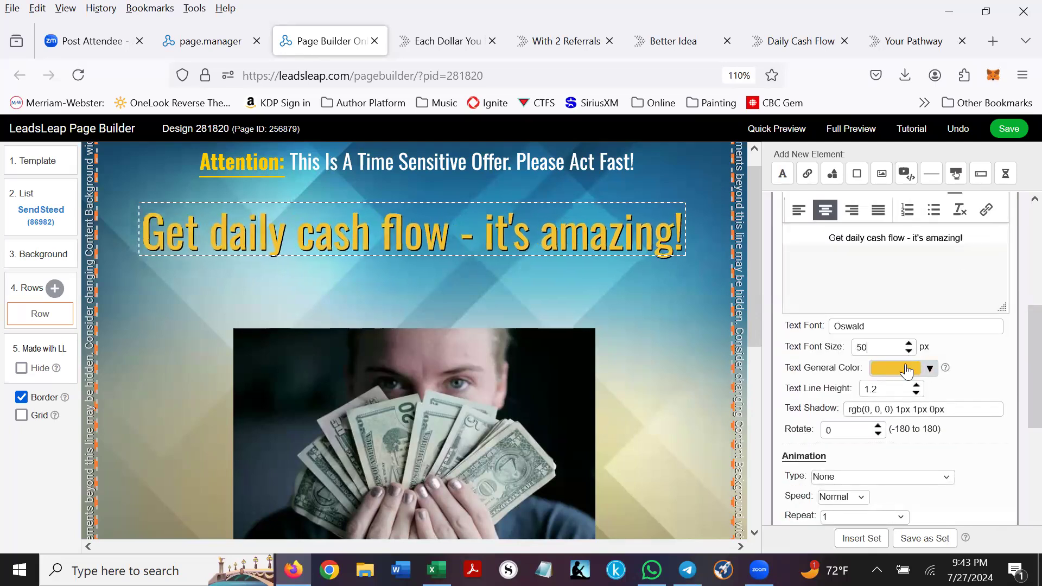
click(908, 351)
click(909, 350)
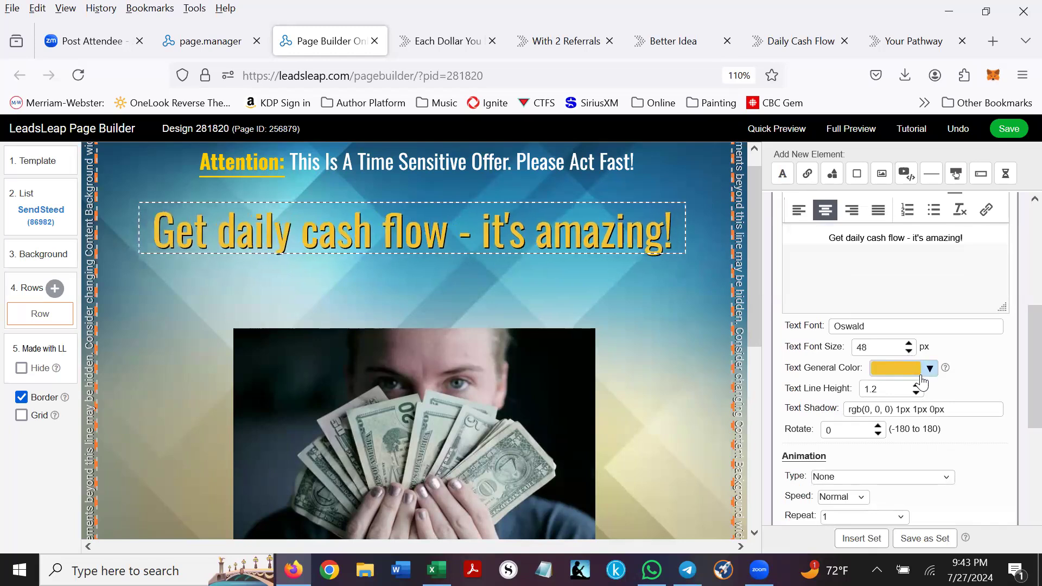
- Change the headline text colour to dark gold rgb(191,144,0)
click(930, 369)
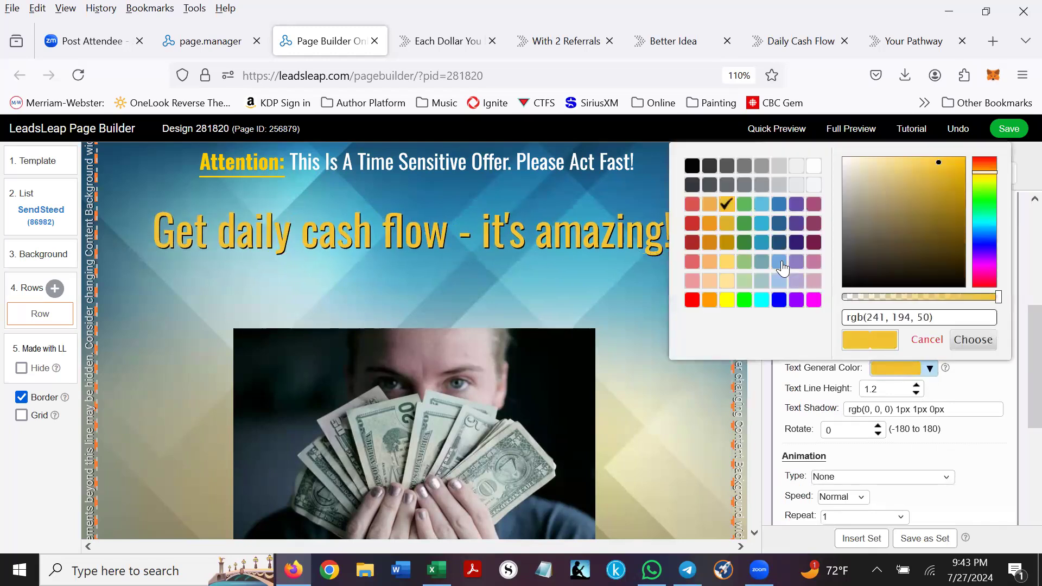
click(731, 246)
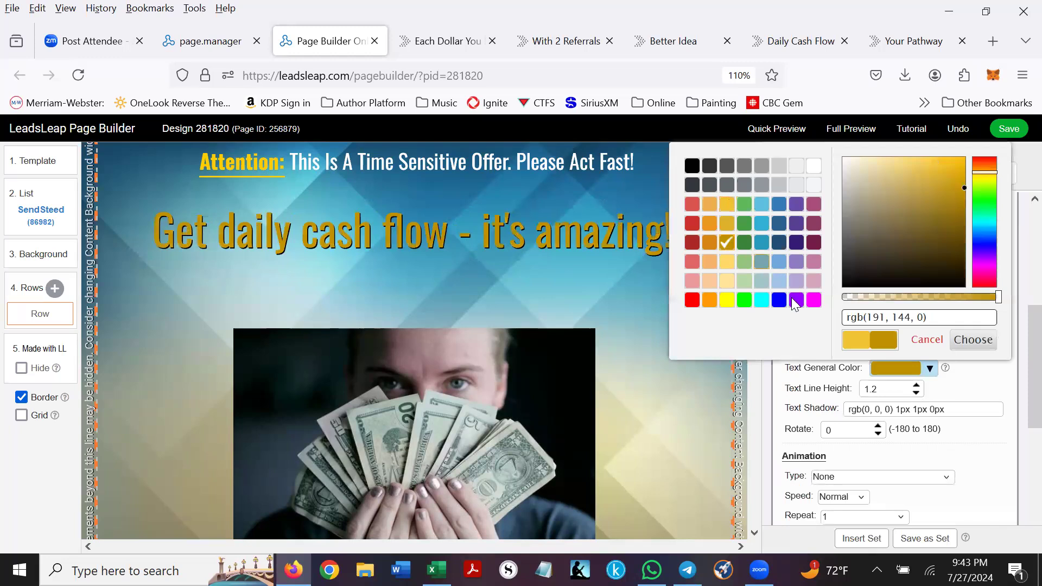
click(973, 340)
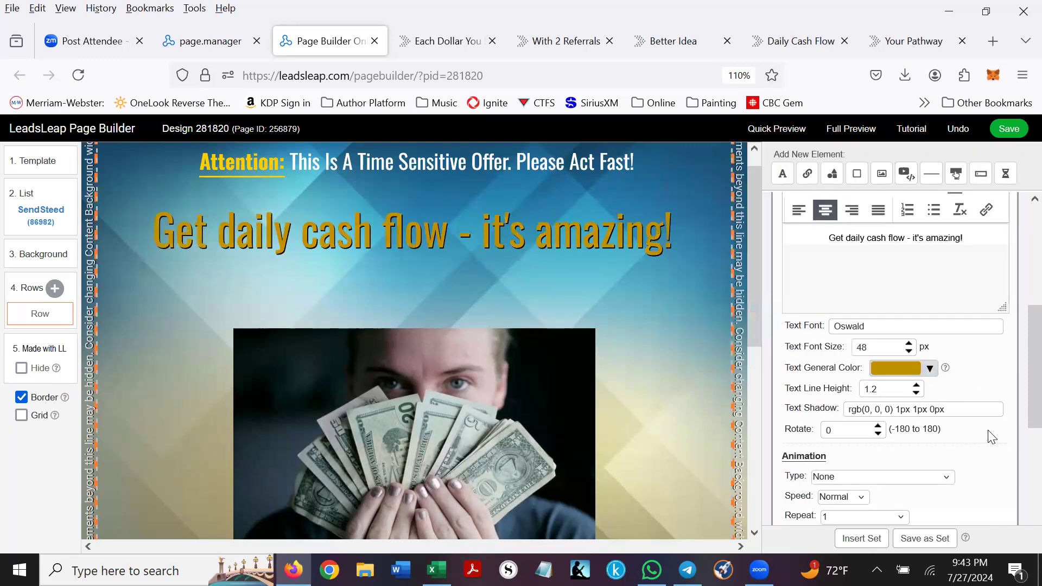
- Give the headline a black text shadow offset 3 px horizontally and 1 px vertically
click(975, 409)
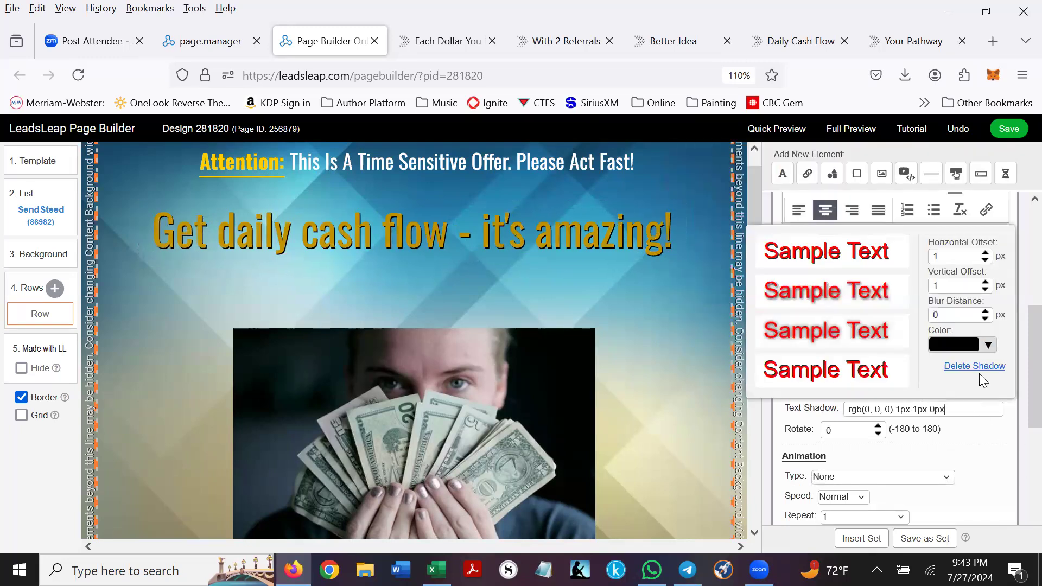
click(817, 258)
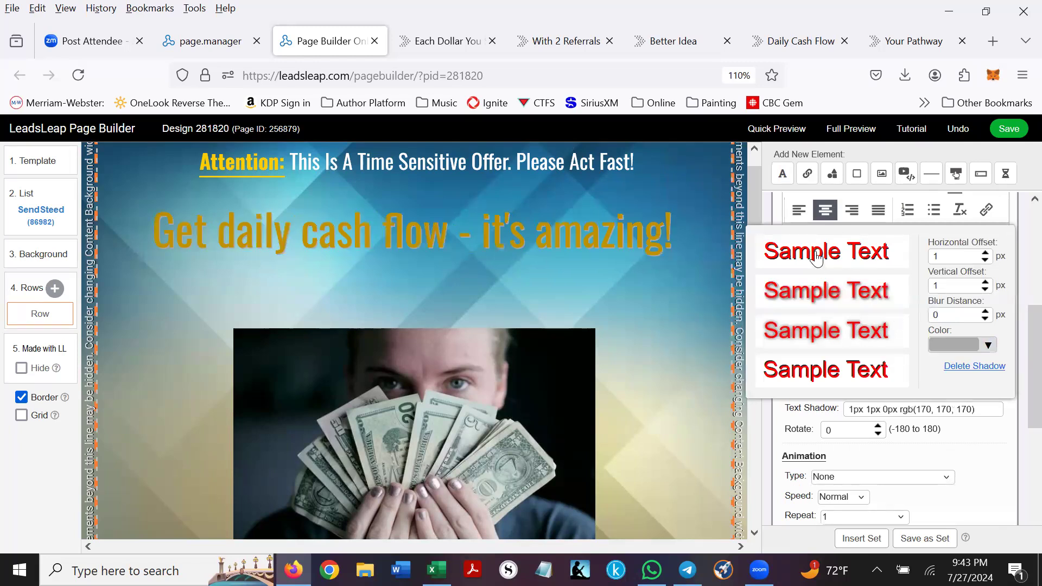
click(812, 370)
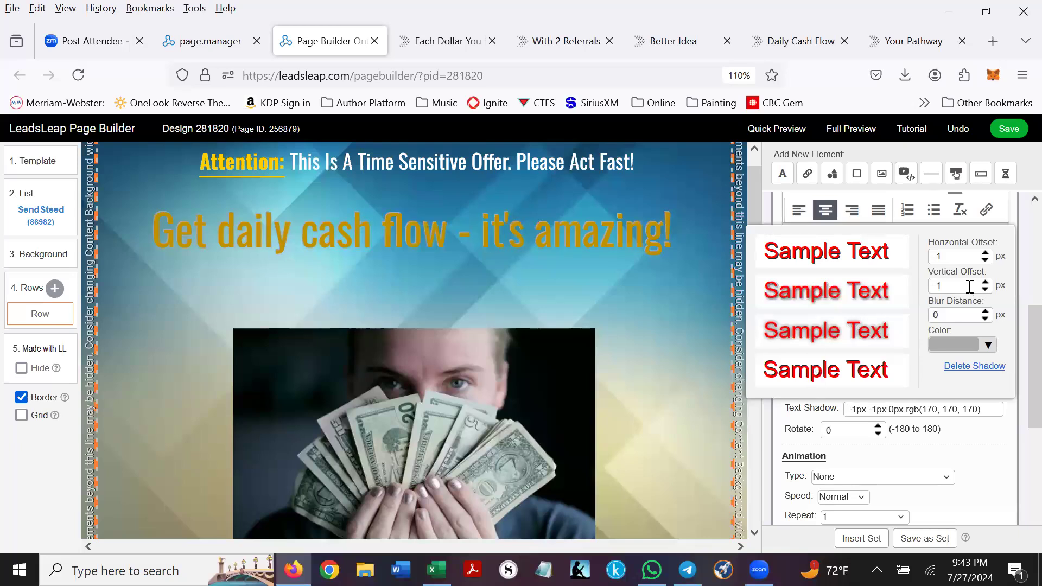
click(985, 253)
click(985, 253)
click(985, 253)
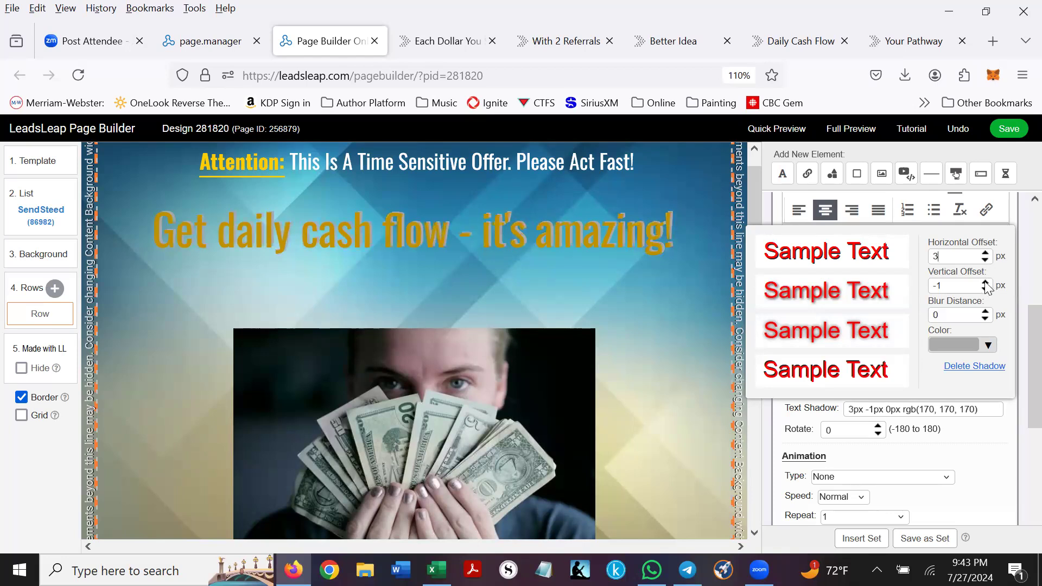
click(985, 282)
click(985, 283)
click(985, 283)
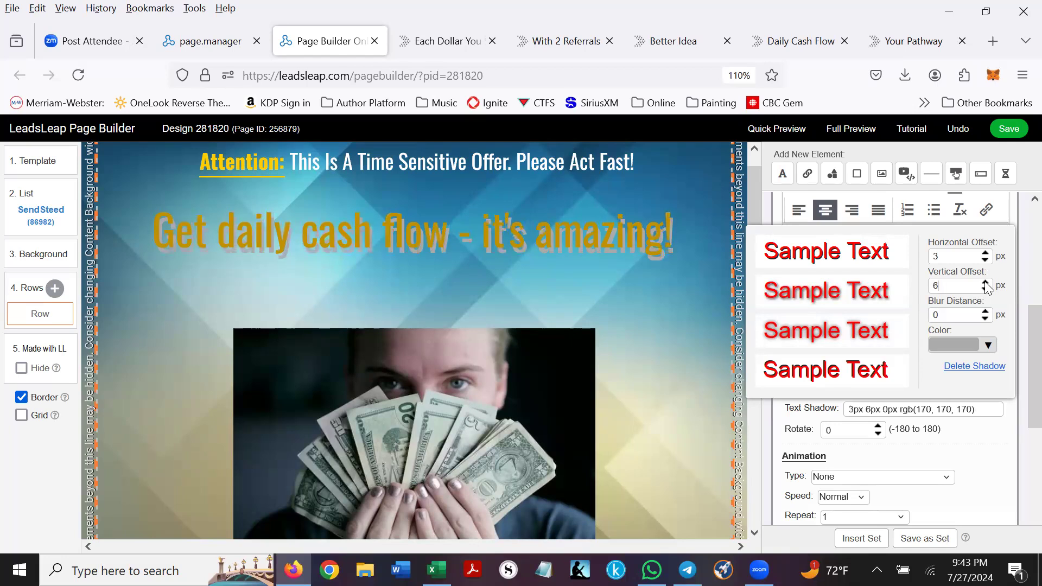
key(BackSpace)
text(1)
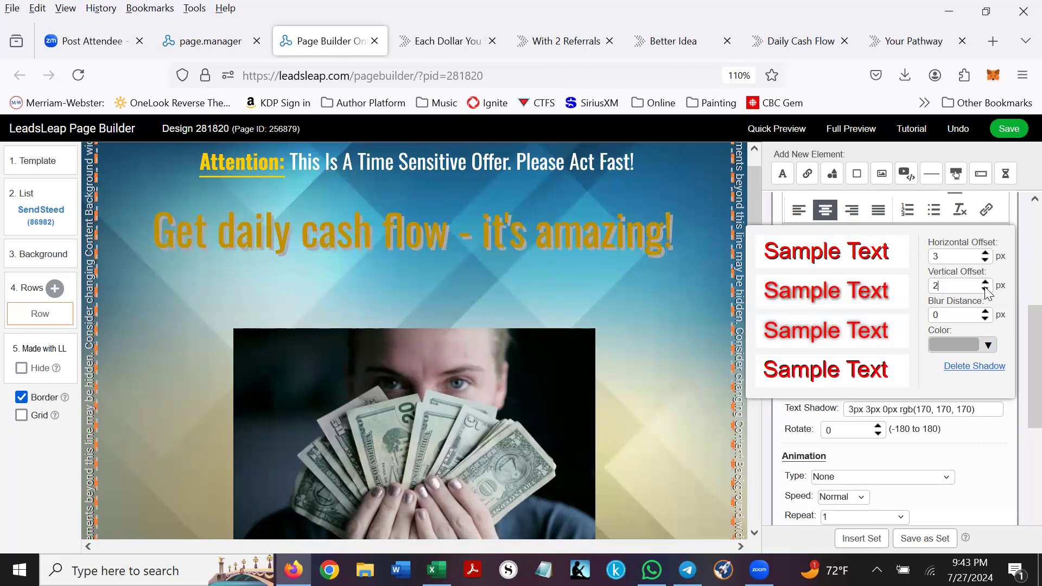
click(987, 351)
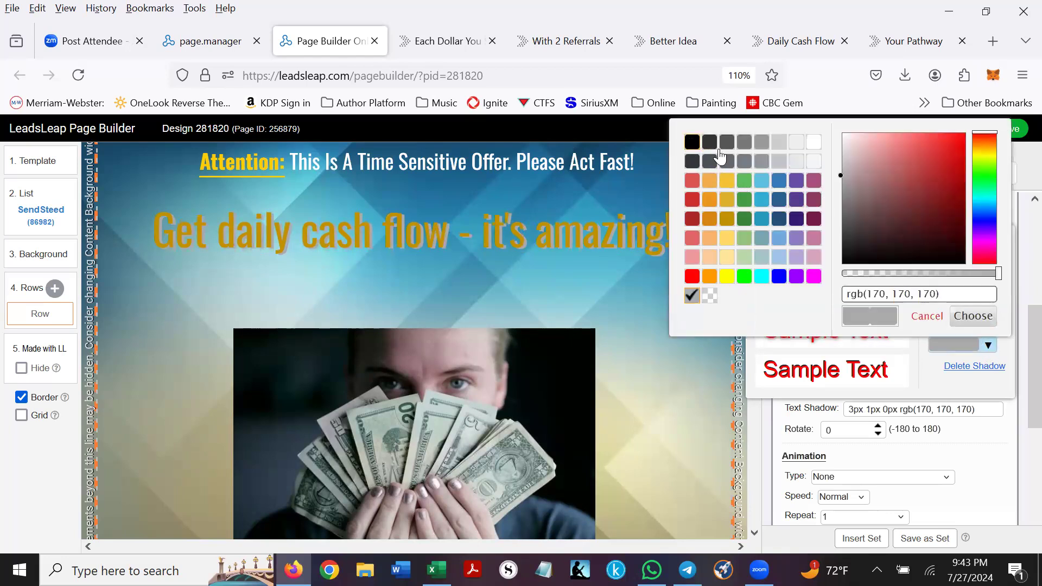
click(691, 142)
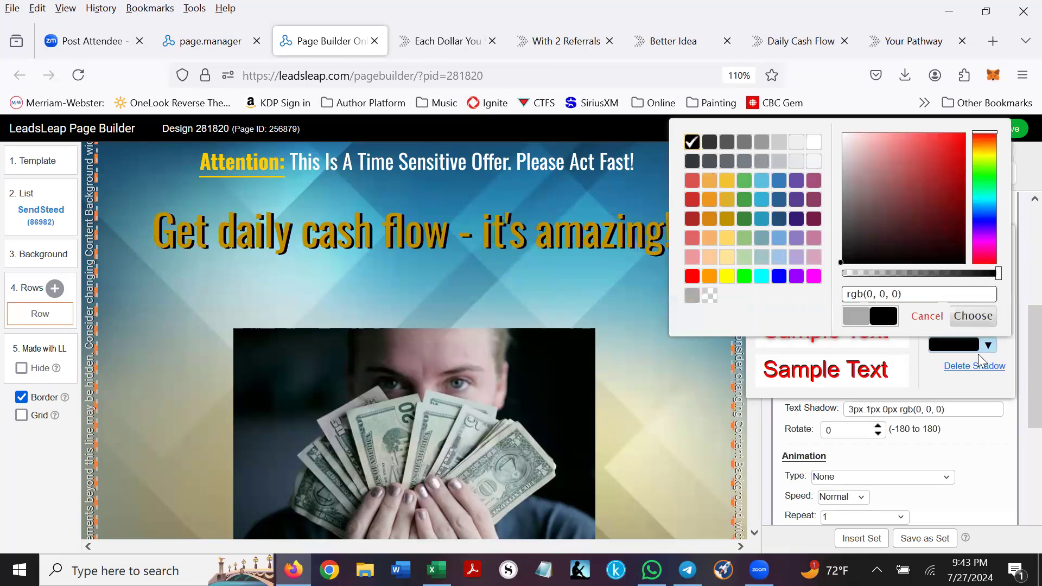
click(973, 317)
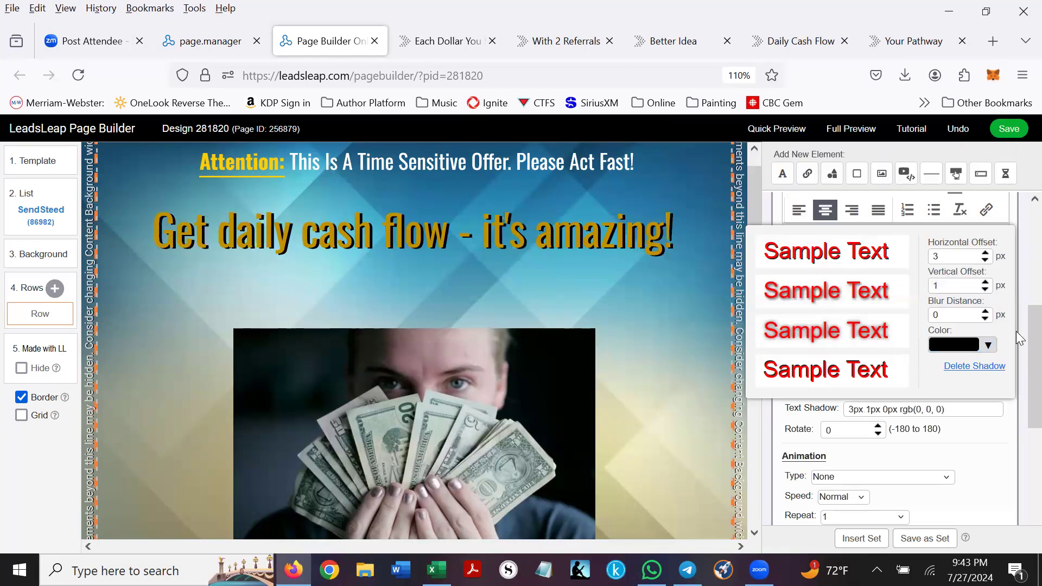
click(988, 460)
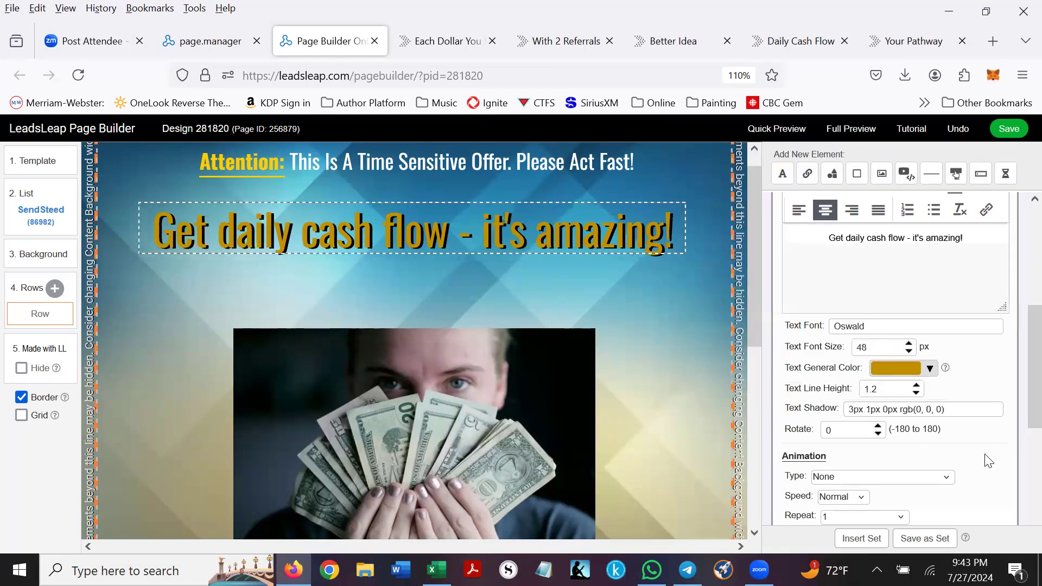
- Set the headline animation to Tada with a 2-second start delay and Fast speed
scroll(986, 437, down, 2)
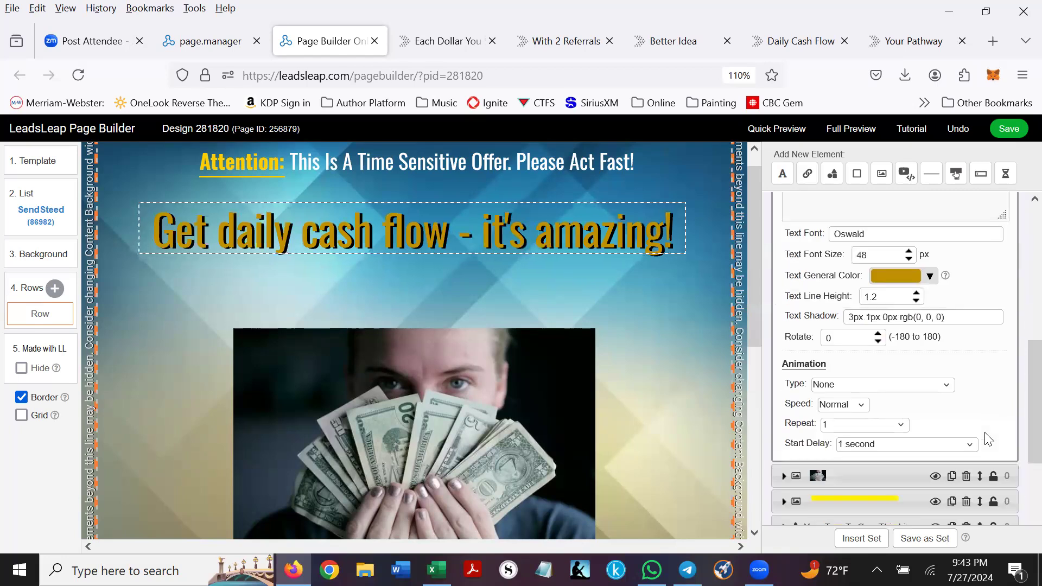
click(949, 387)
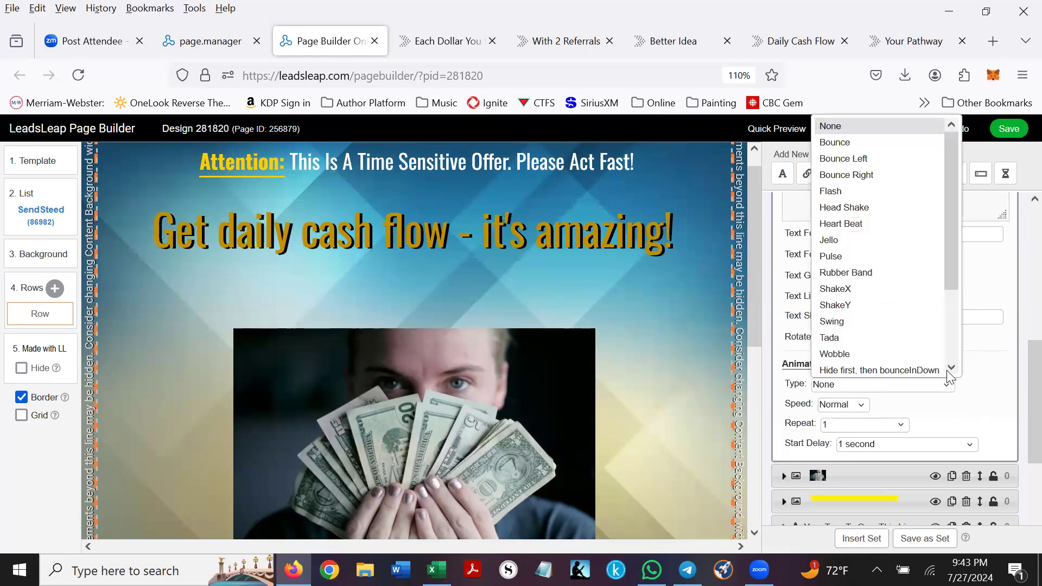
click(851, 273)
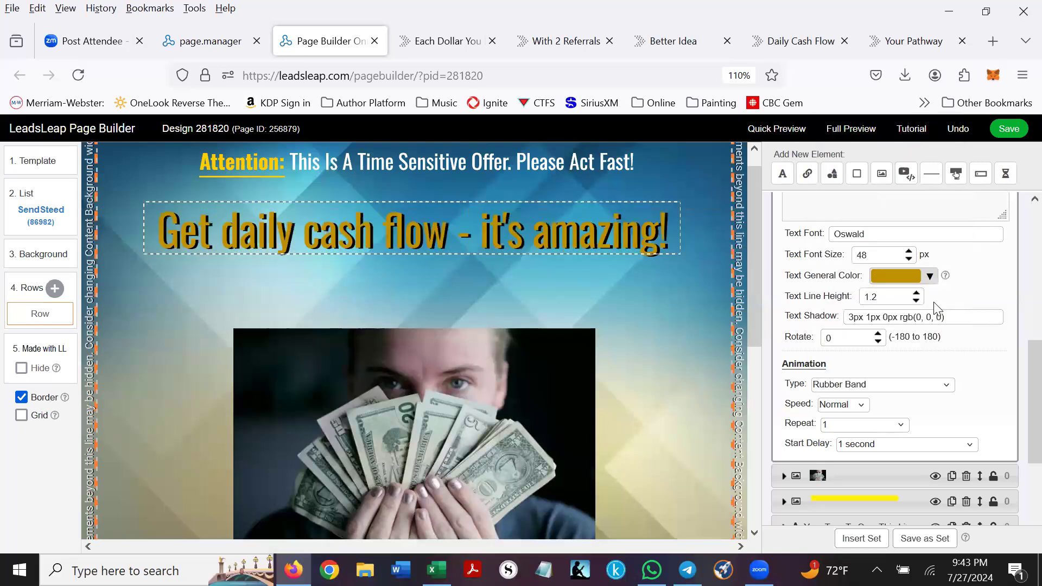
click(950, 386)
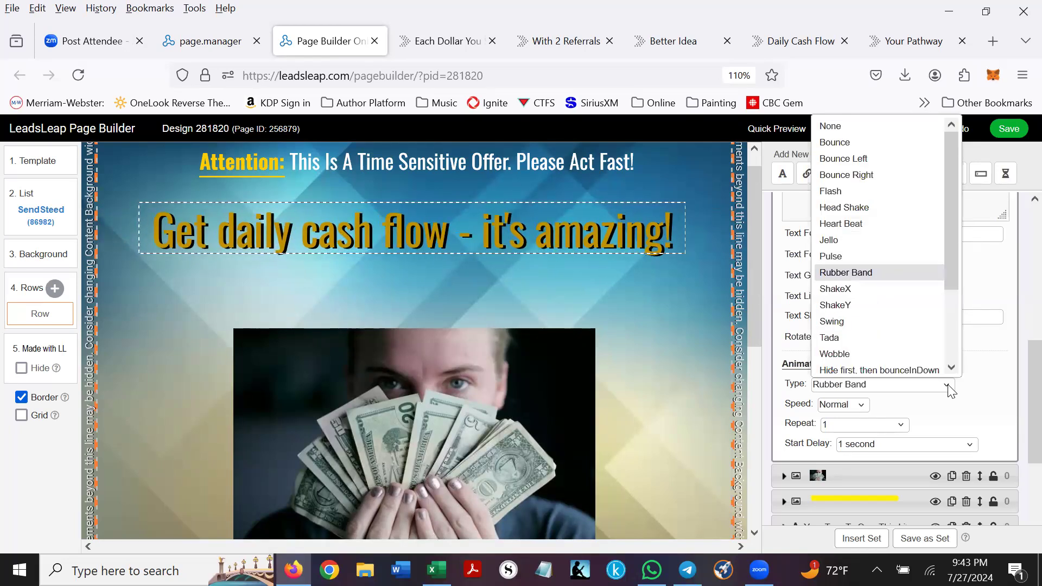
click(835, 334)
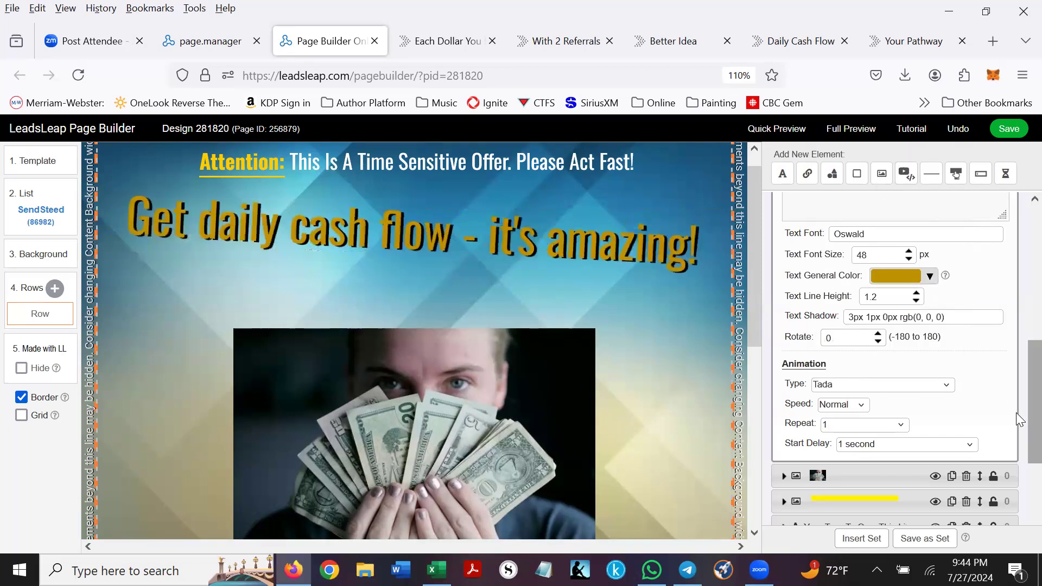
scroll(973, 406, down, 3)
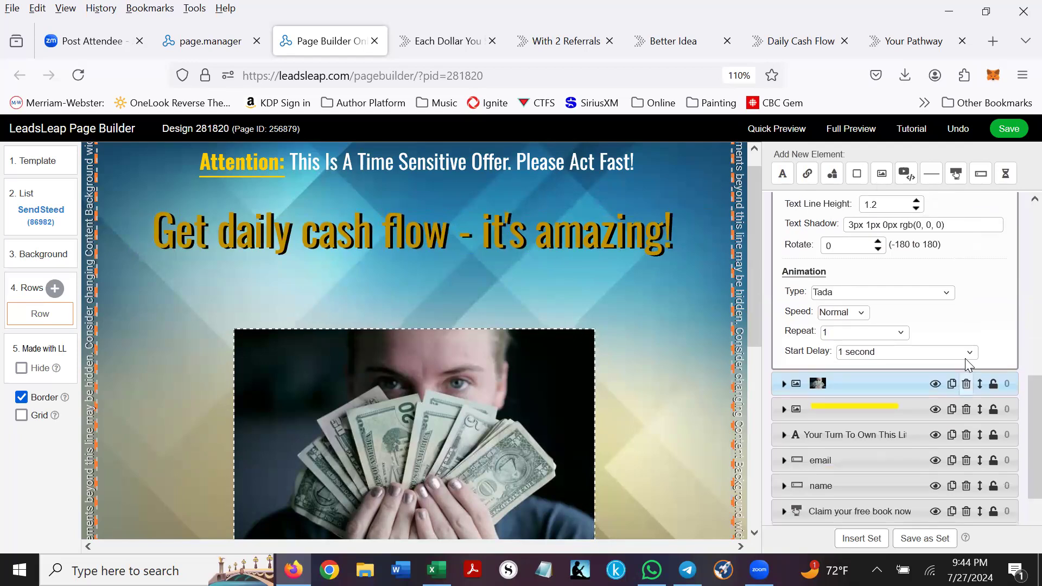
click(971, 352)
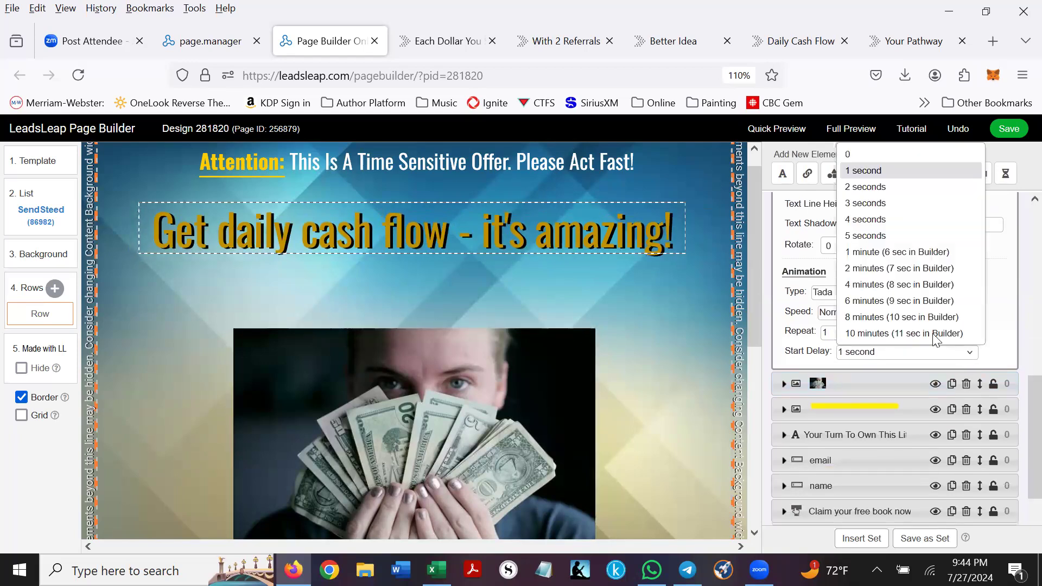
click(863, 187)
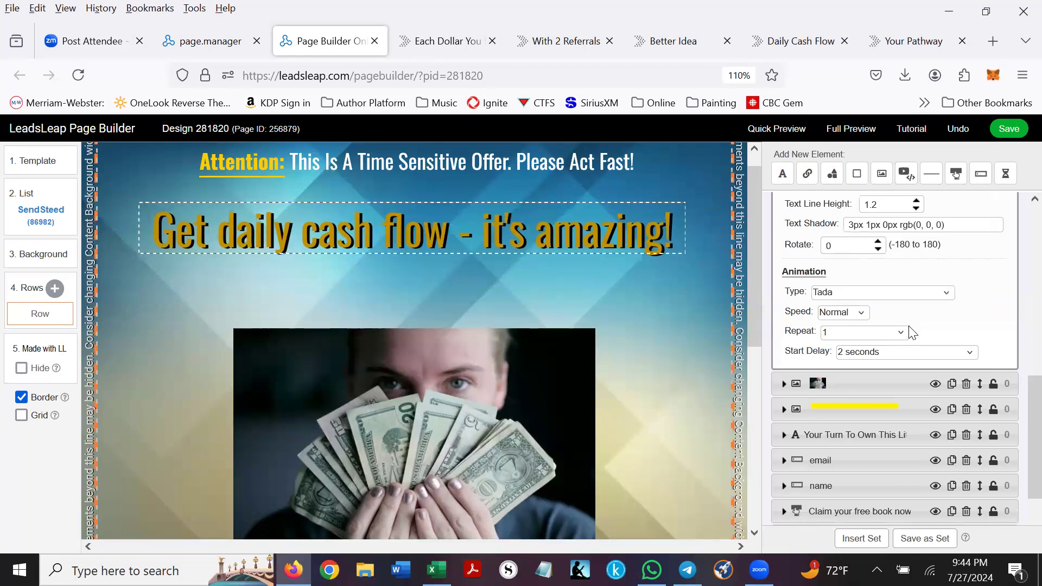
click(862, 313)
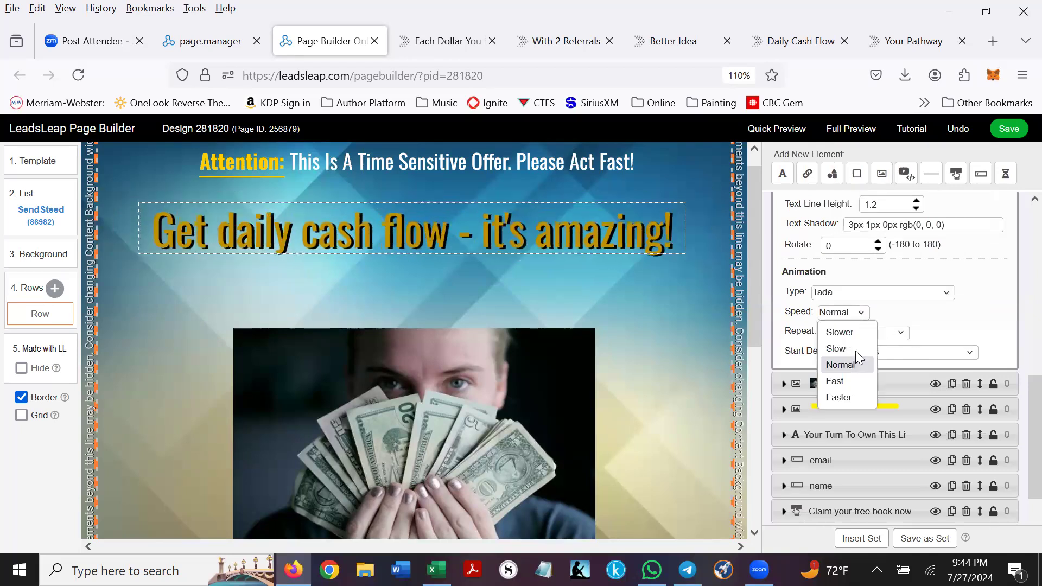
click(844, 382)
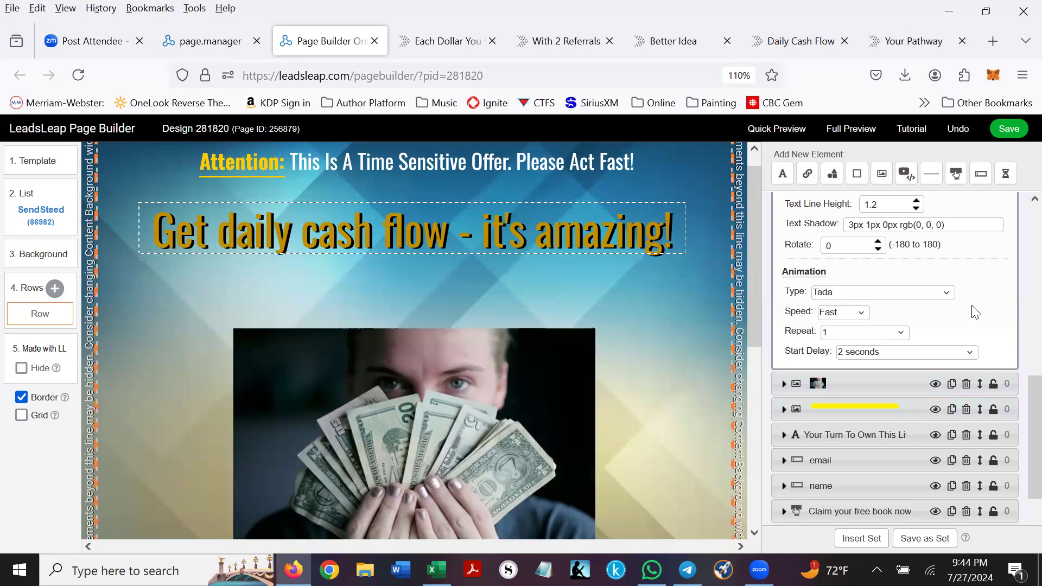
click(649, 298)
scroll(407, 292, up, 1)
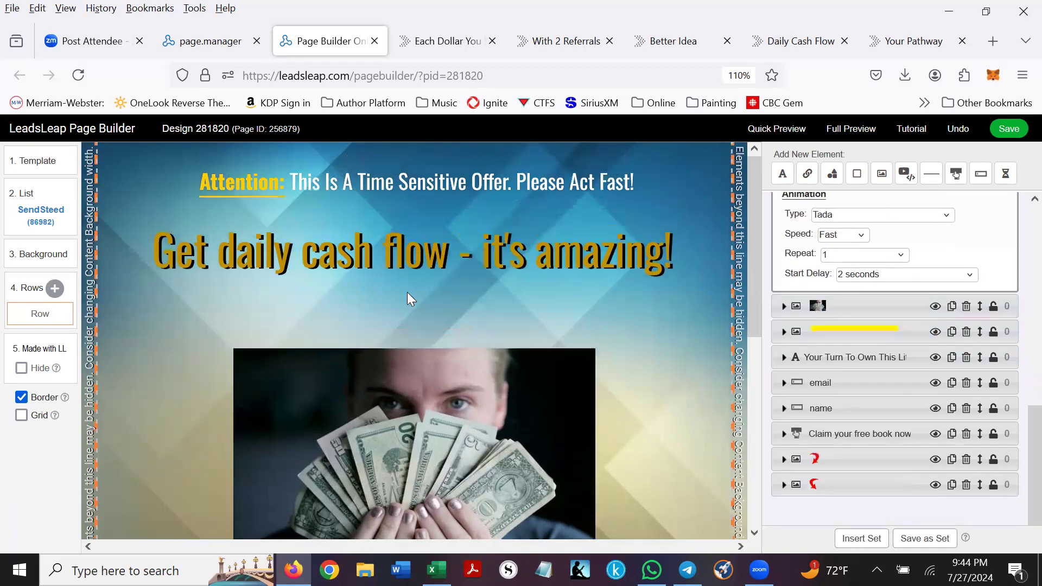
- Colour the sentence following the 'Attention:' label black in the top line
click(306, 179)
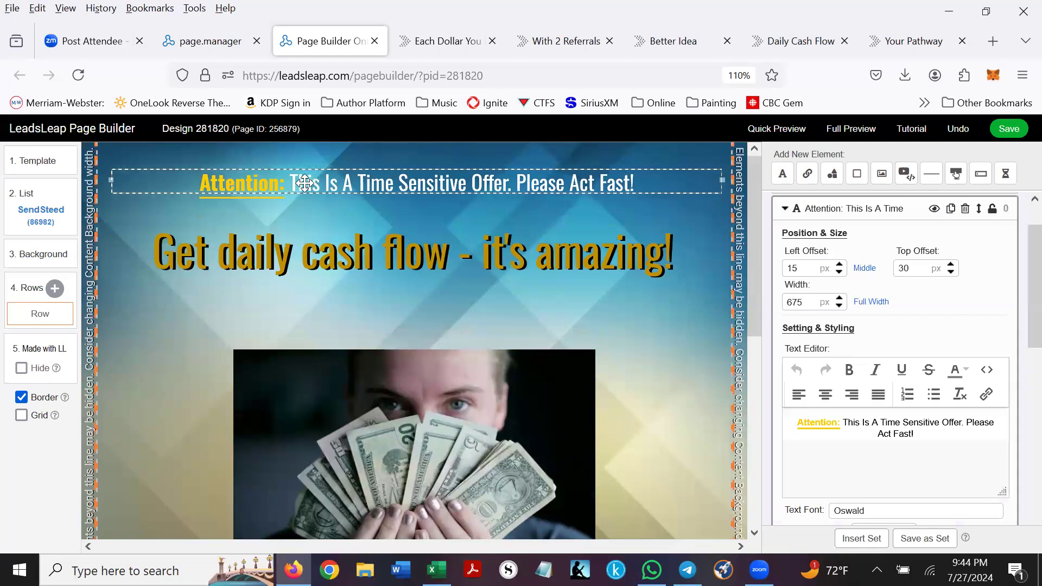
click(888, 420)
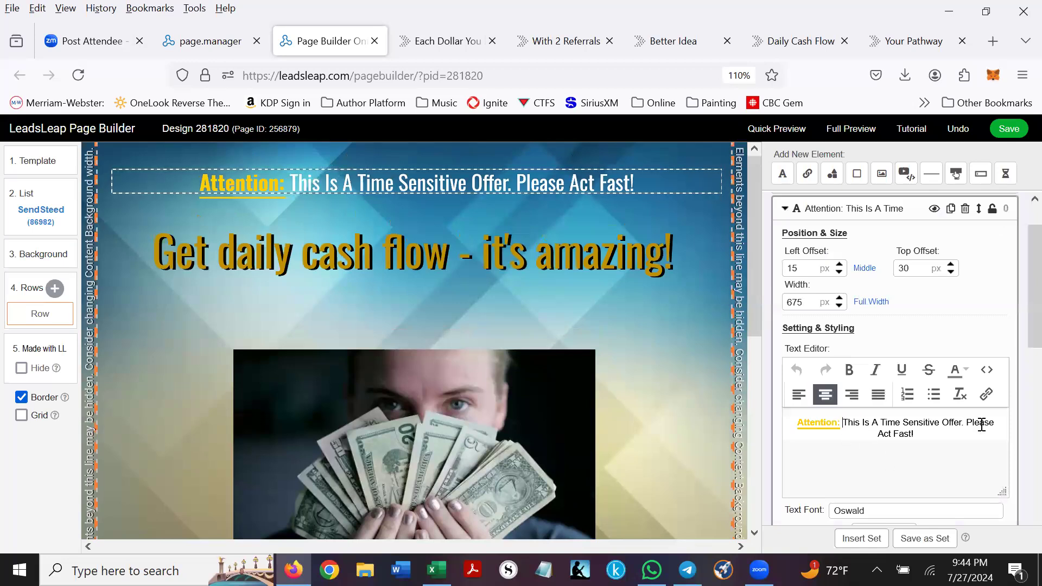
shift+click(995, 438)
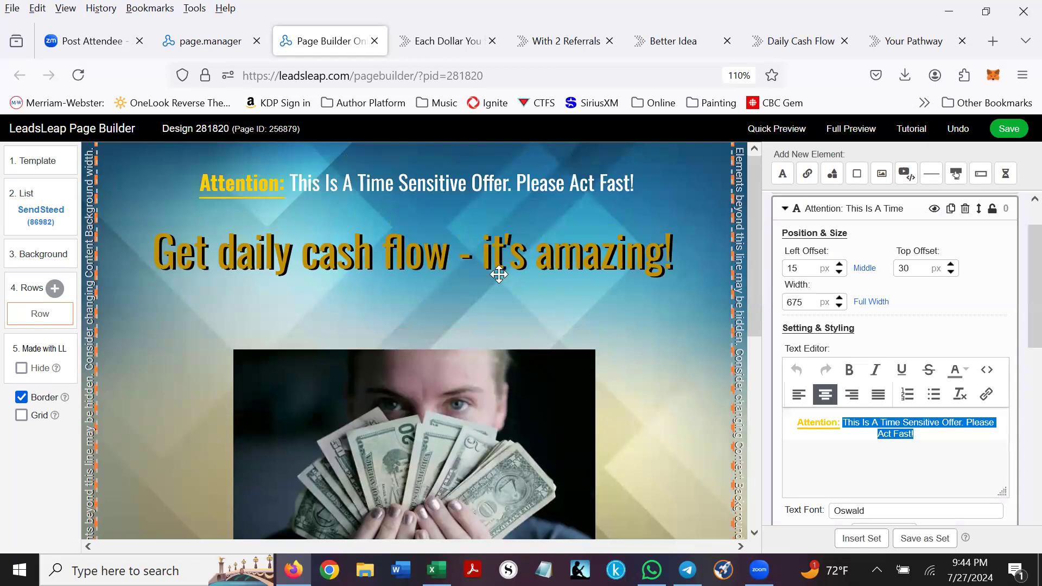
scroll(959, 443, down, 1)
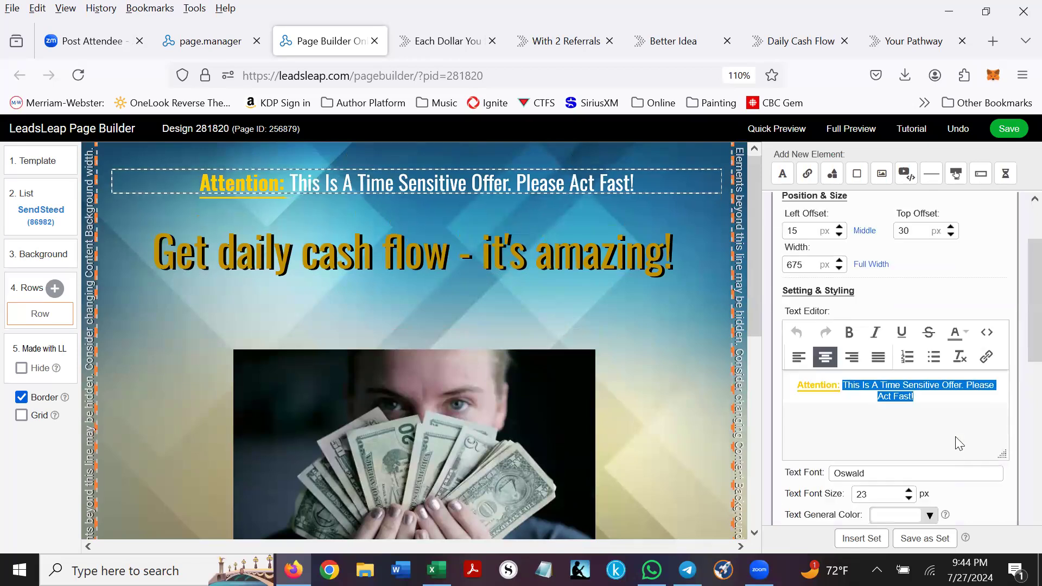
scroll(958, 442, down, 1)
click(929, 460)
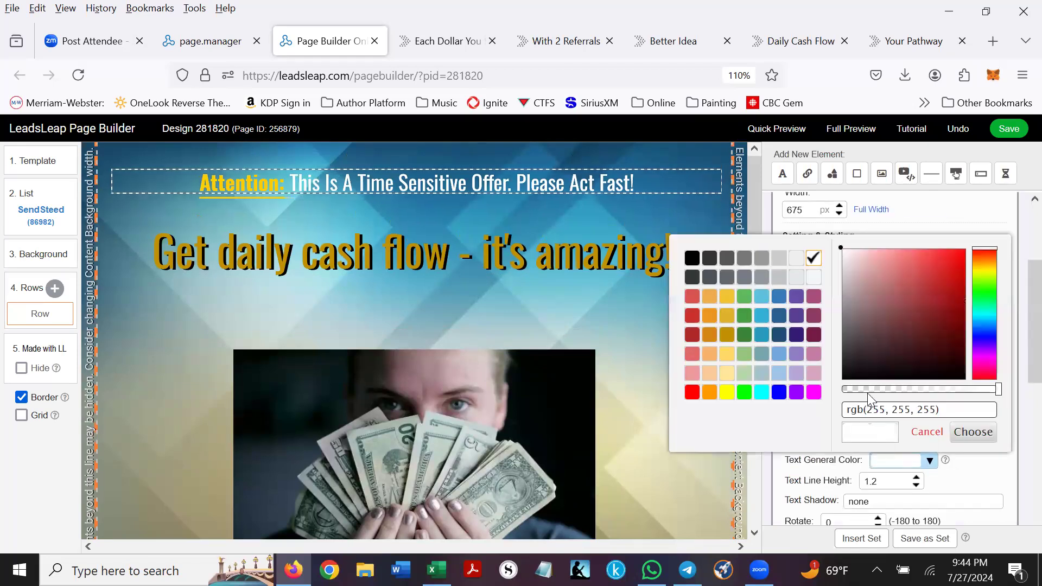
click(693, 263)
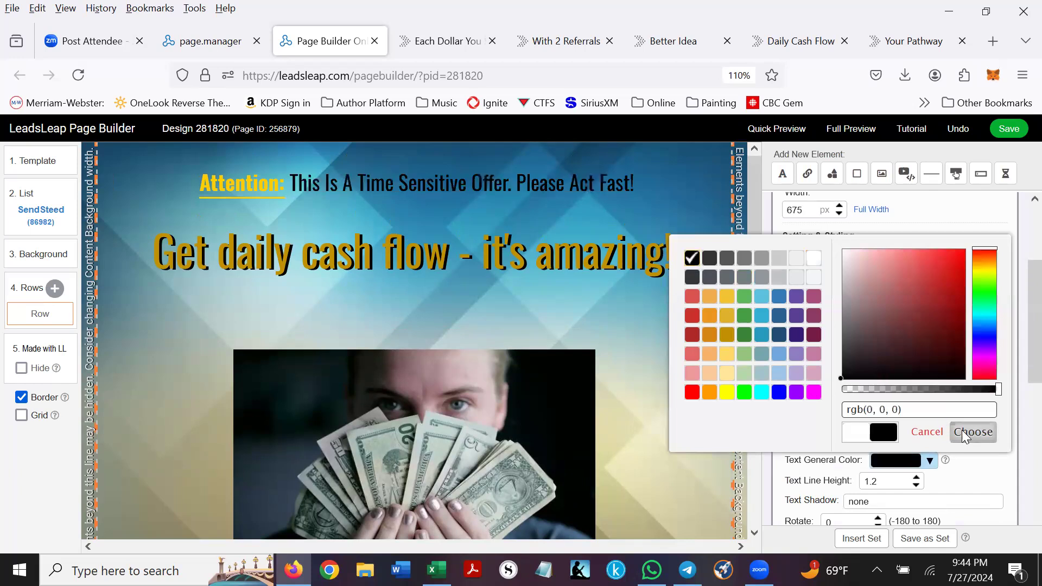
click(973, 432)
drag(798, 331, 842, 332)
click(665, 314)
scroll(667, 315, down, 4)
- Change the email field's placeholder to 'your best email'
scroll(665, 310, down, 2)
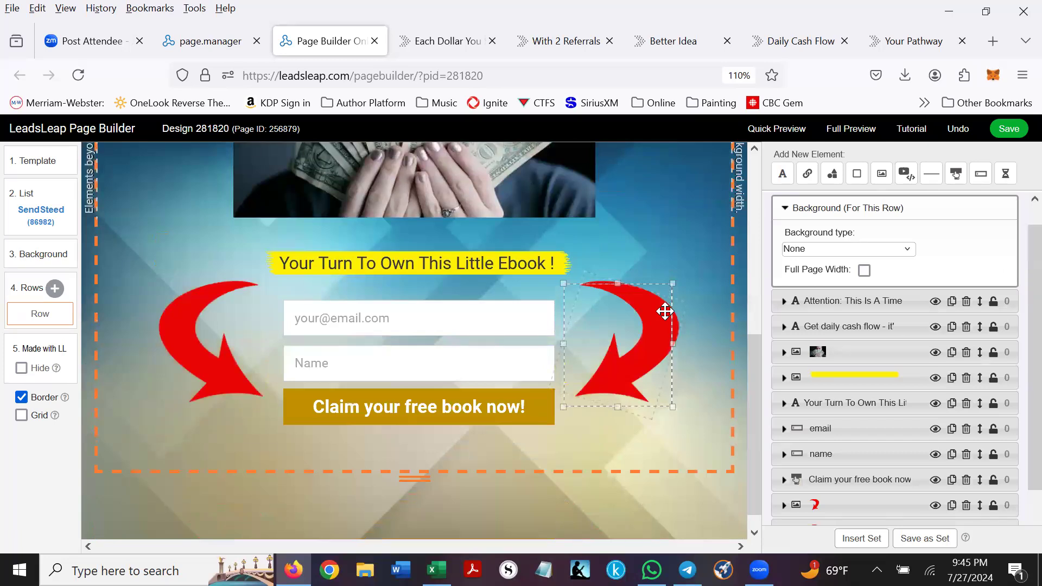
click(326, 319)
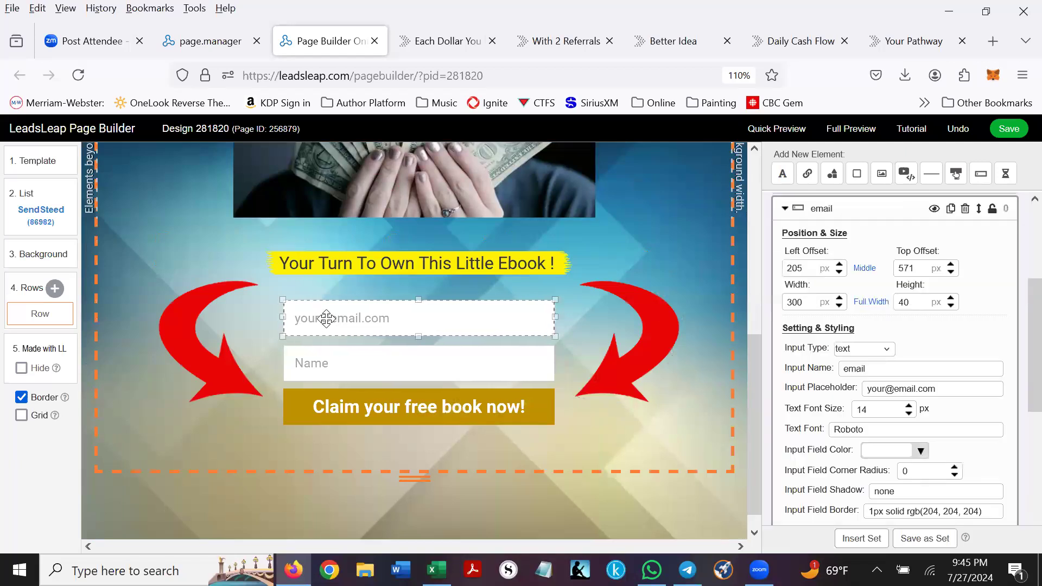
drag(940, 388, 851, 390)
text(your )
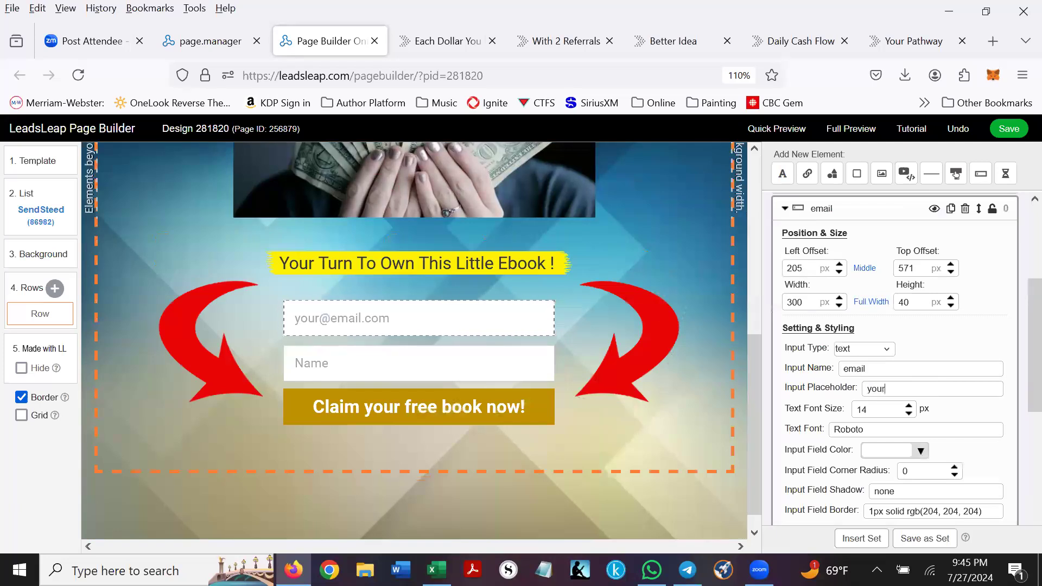
text(best email)
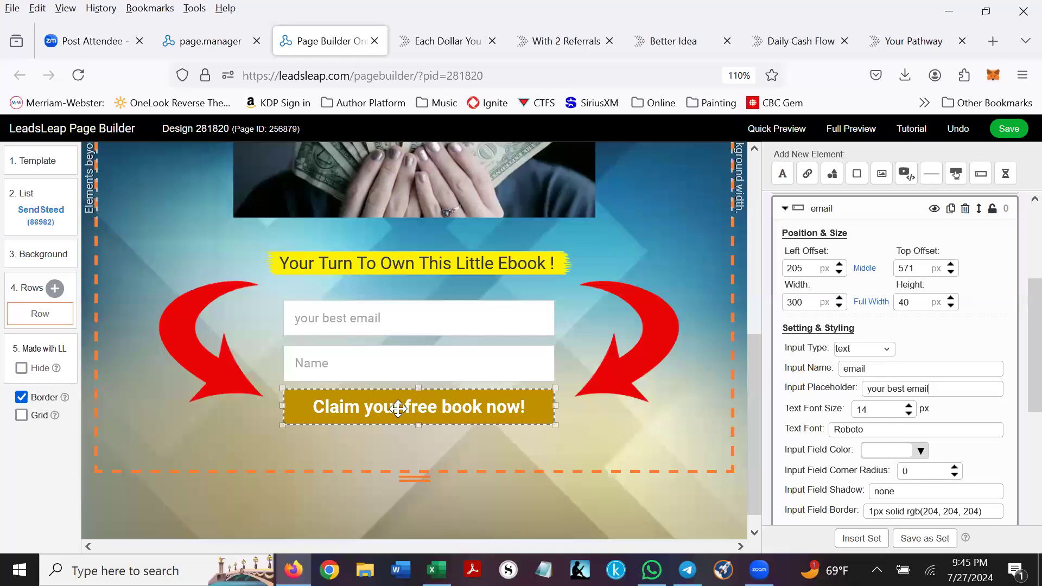
- Change the button text from 'book' to 'training' so it reads 'Claim your free training now!'
click(434, 406)
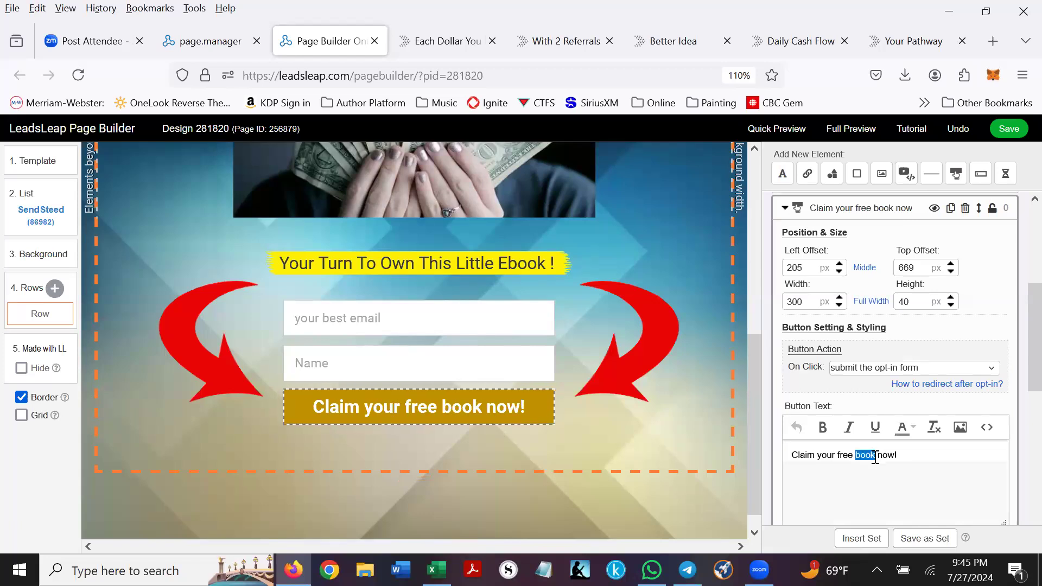
text(fr)
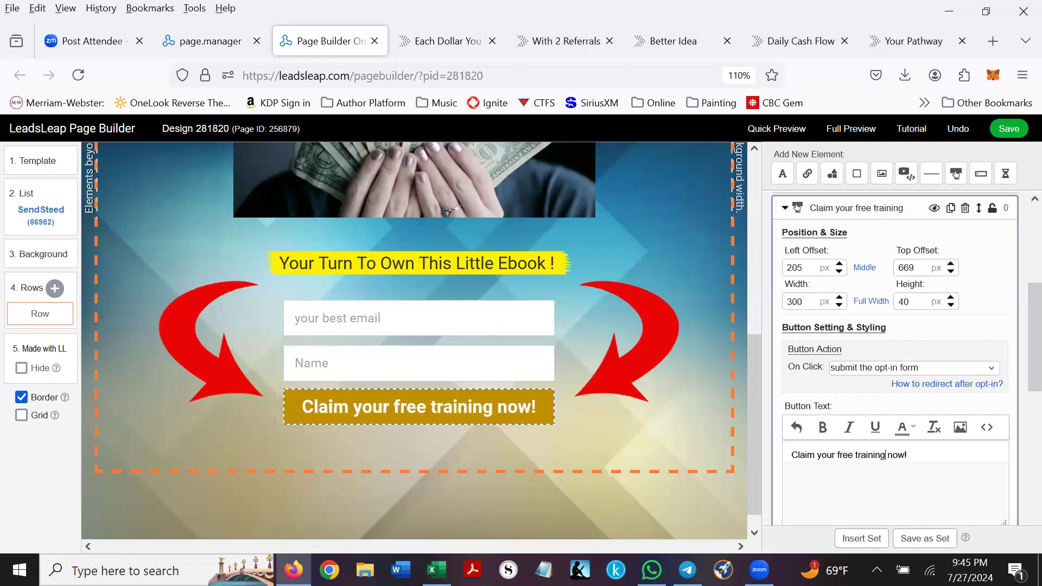
click(628, 358)
scroll(929, 364, down, 3)
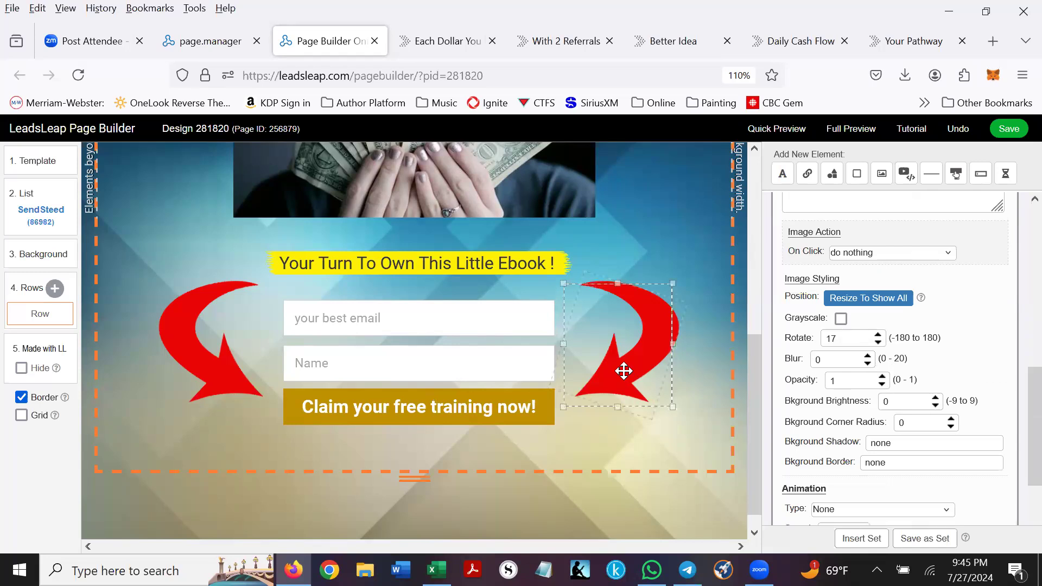
- Increase the right red arrow's Rotate value so it tilts more toward the form
click(877, 334)
click(877, 334)
click(878, 335)
click(878, 335)
double_click(878, 334)
click(878, 334)
click(877, 335)
click(878, 334)
click(877, 335)
click(878, 335)
double_click(878, 335)
click(878, 335)
click(878, 335)
click(878, 335)
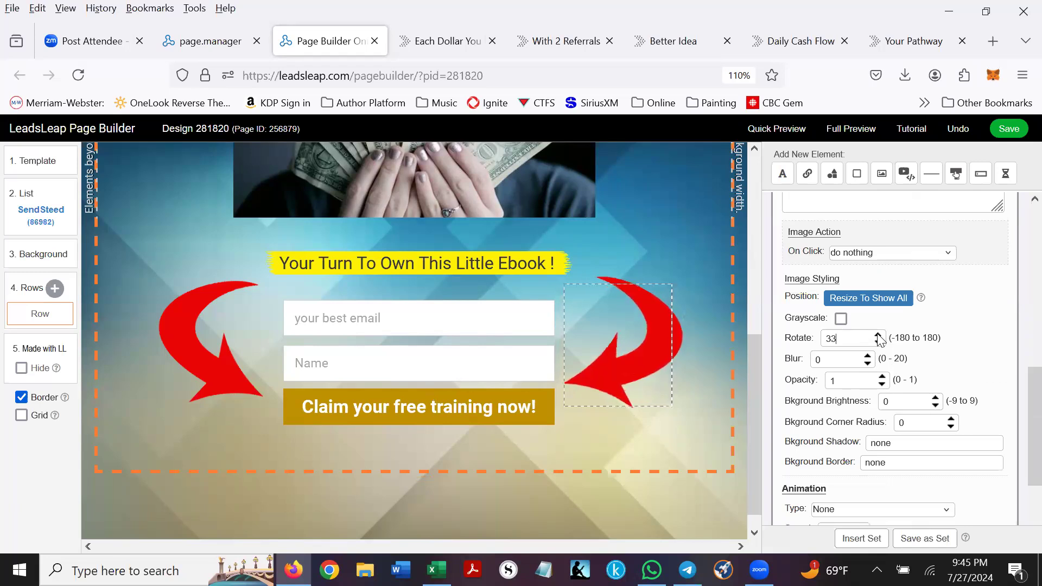
click(878, 335)
double_click(878, 335)
click(878, 335)
- Raise the left red arrow's Rotate value from -17 toward -5
click(211, 375)
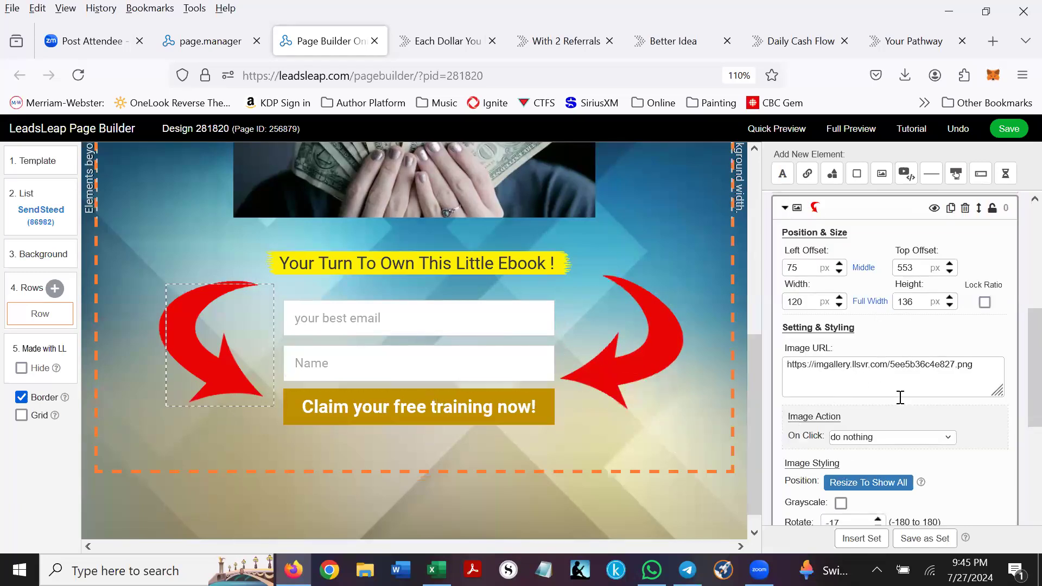
scroll(901, 398, down, 2)
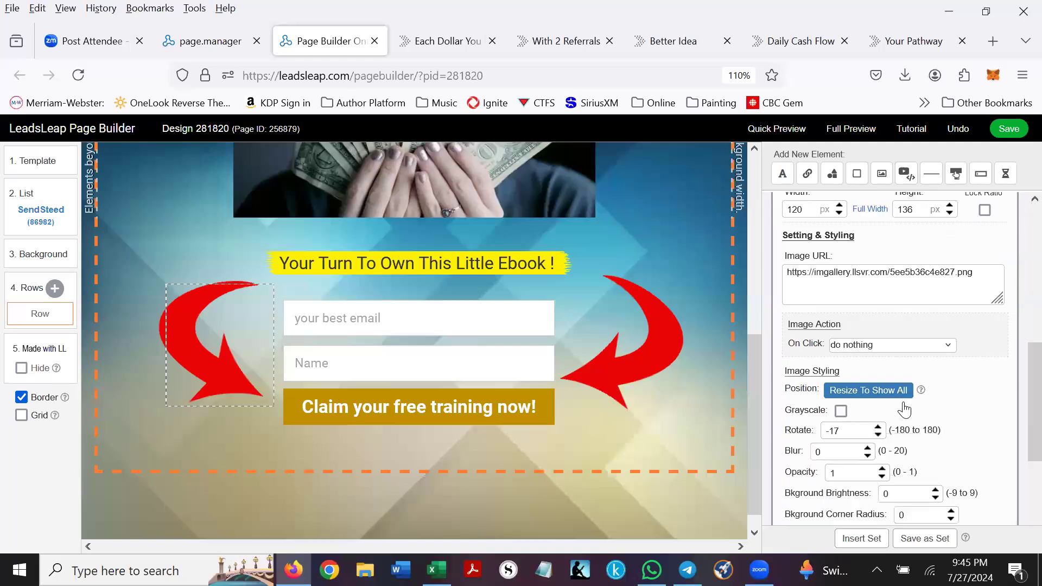
click(878, 427)
click(878, 427)
click(877, 427)
click(878, 427)
click(878, 427)
click(878, 427)
click(878, 427)
click(877, 427)
click(878, 427)
click(878, 427)
- Set the left arrow's tilt to -4, then add a thumbs-up icon at the upper left
mouse_move(186, 332)
mouse_down()
mouse_move(226, 322)
mouse_move(187, 331)
mouse_up()
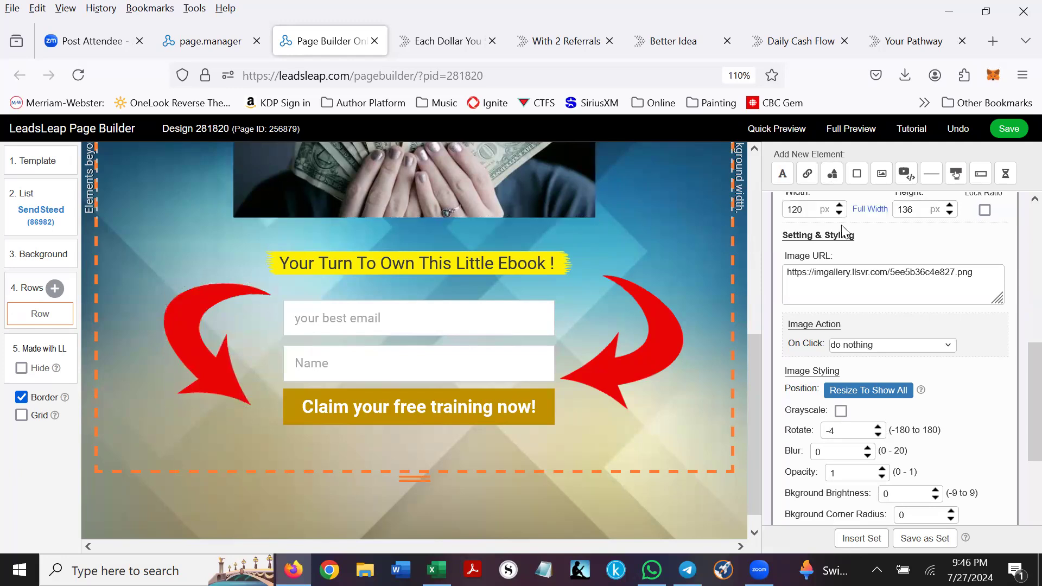
click(832, 174)
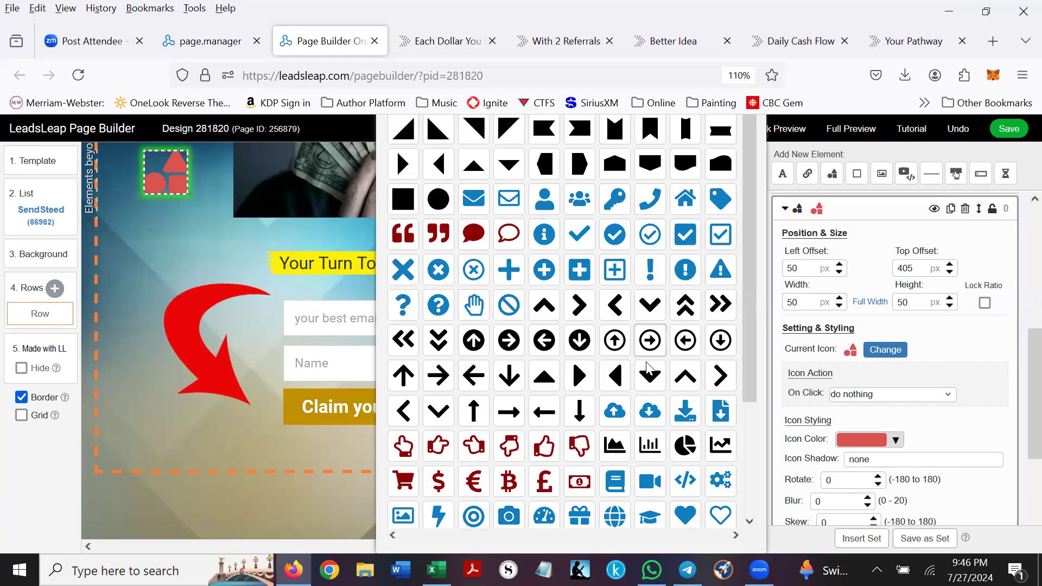
scroll(646, 370, down, 3)
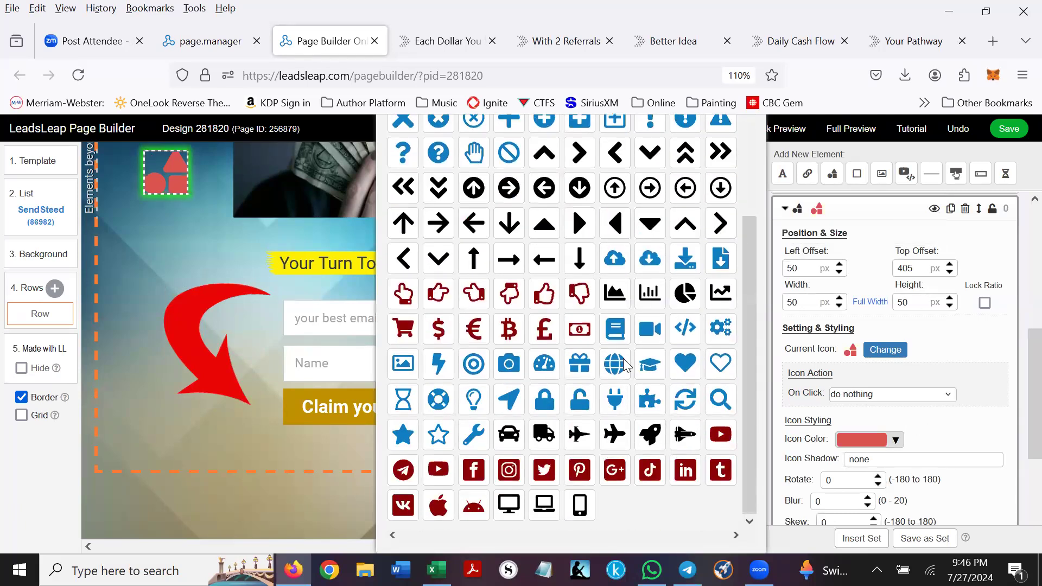
click(546, 299)
drag(172, 190, 173, 223)
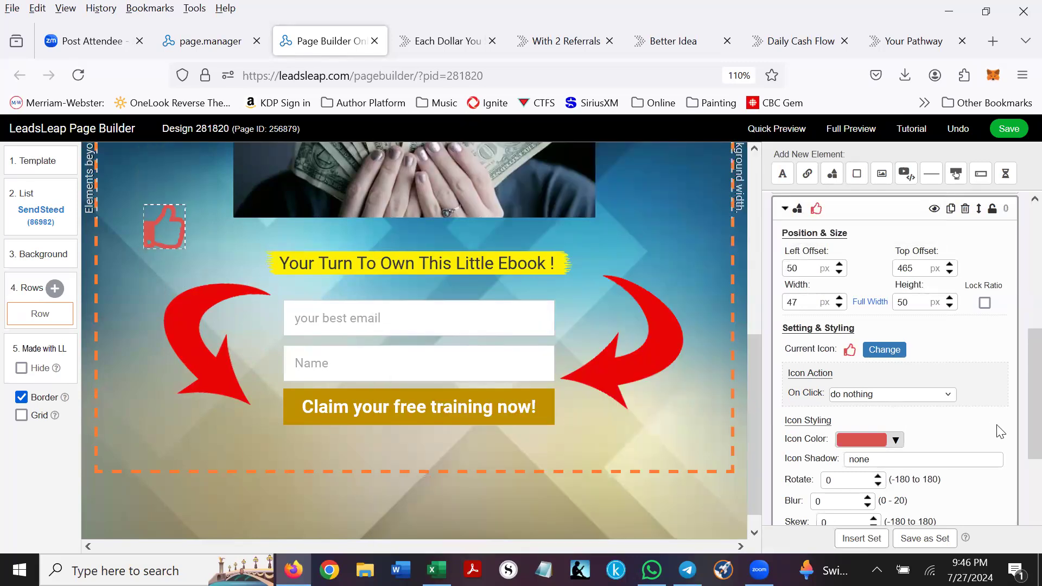
- Set the thumbs-up icon colour to black, rgb(0, 0, 0)
click(897, 440)
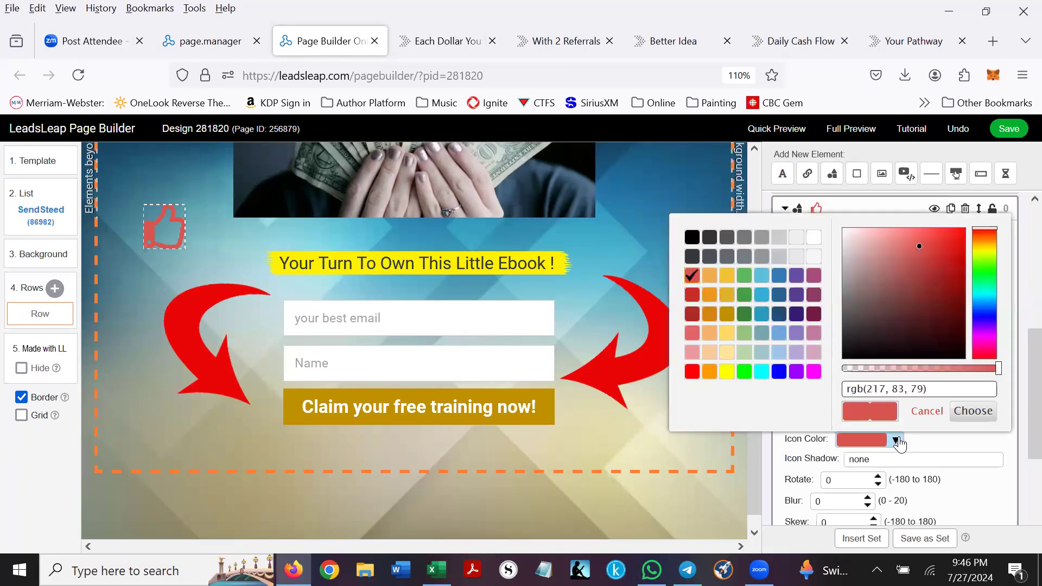
click(693, 372)
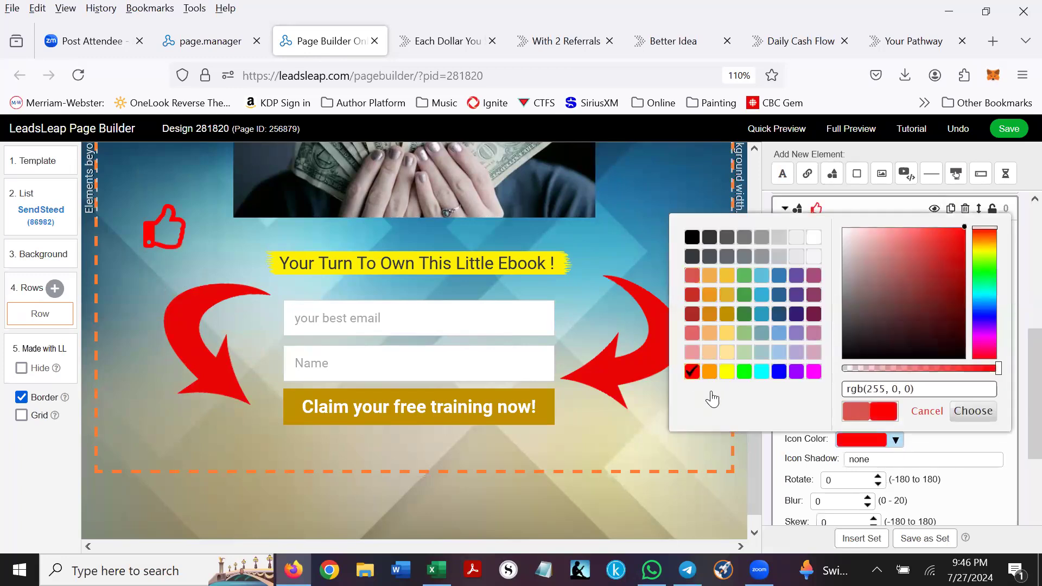
click(814, 276)
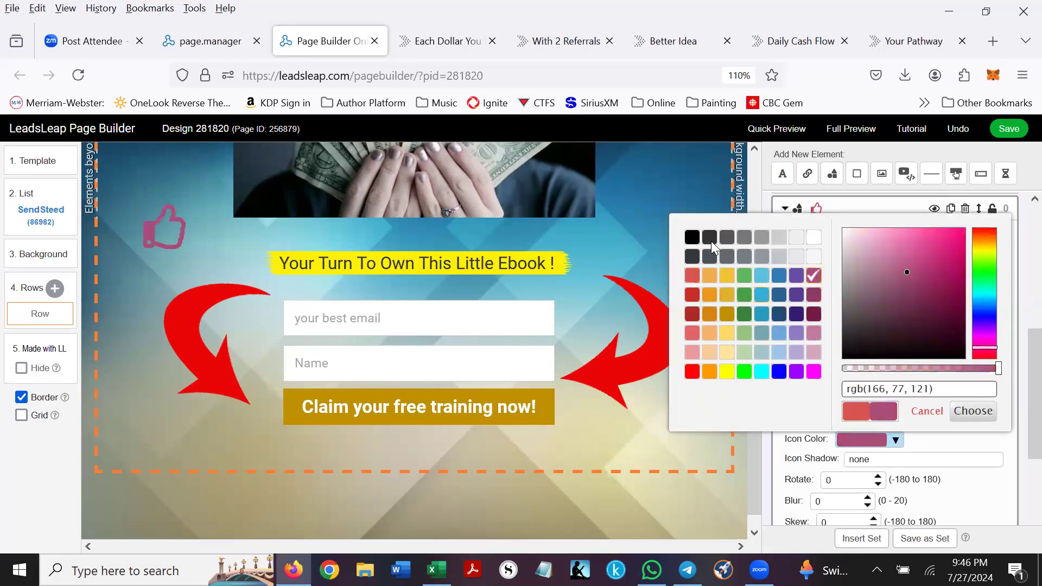
click(692, 237)
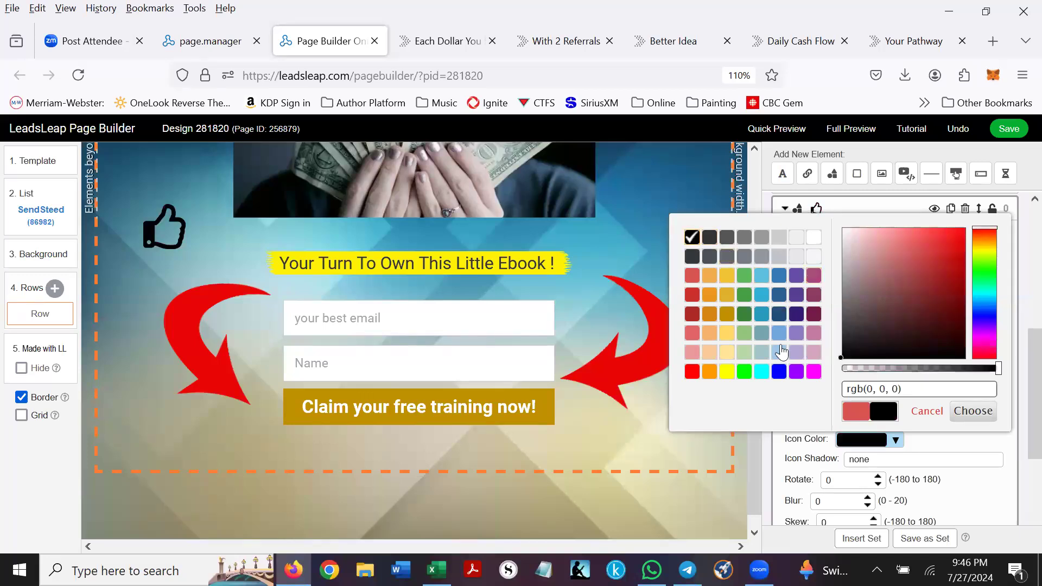
click(763, 315)
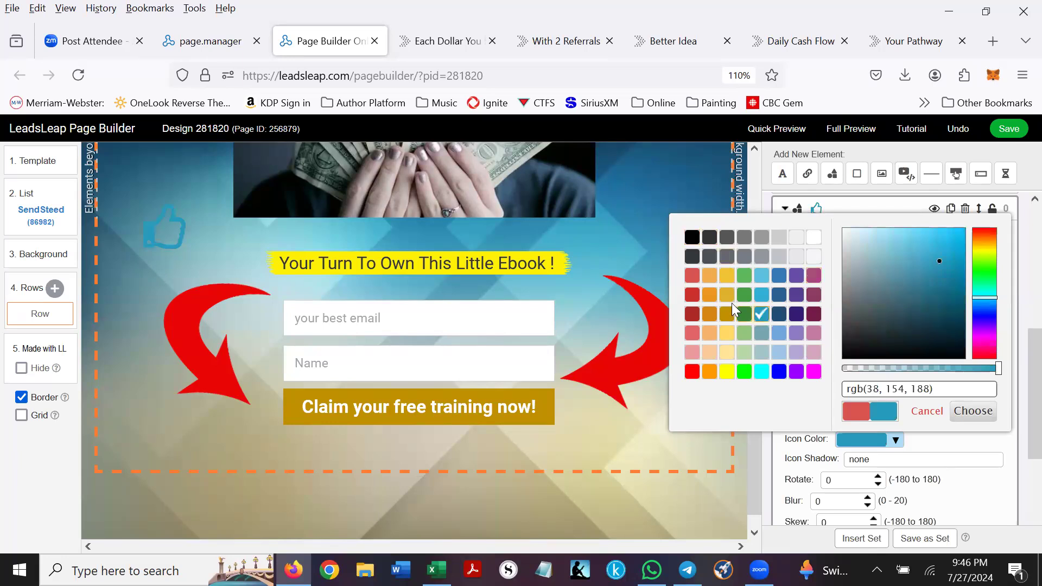
click(693, 238)
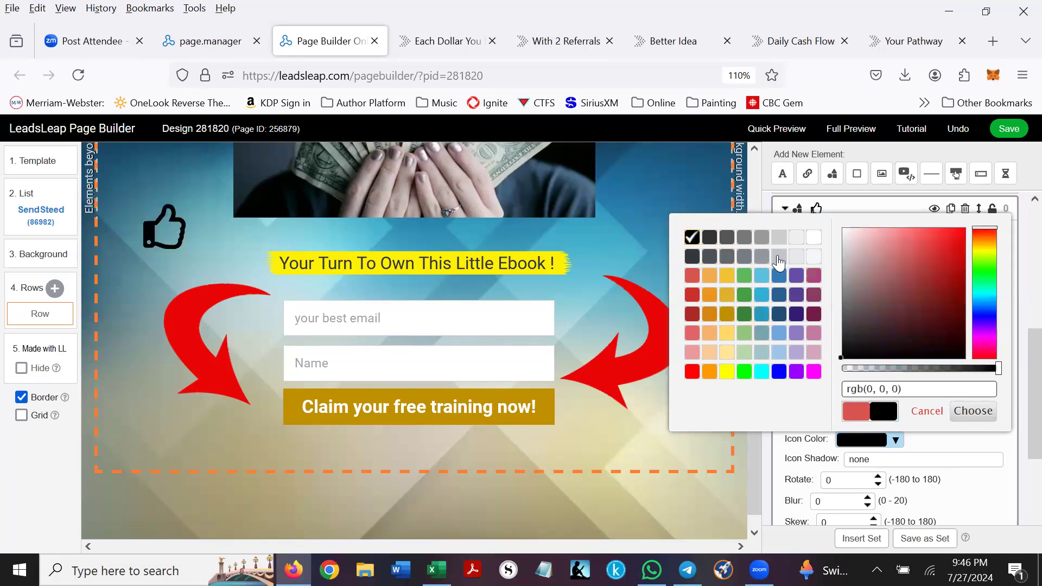
click(975, 411)
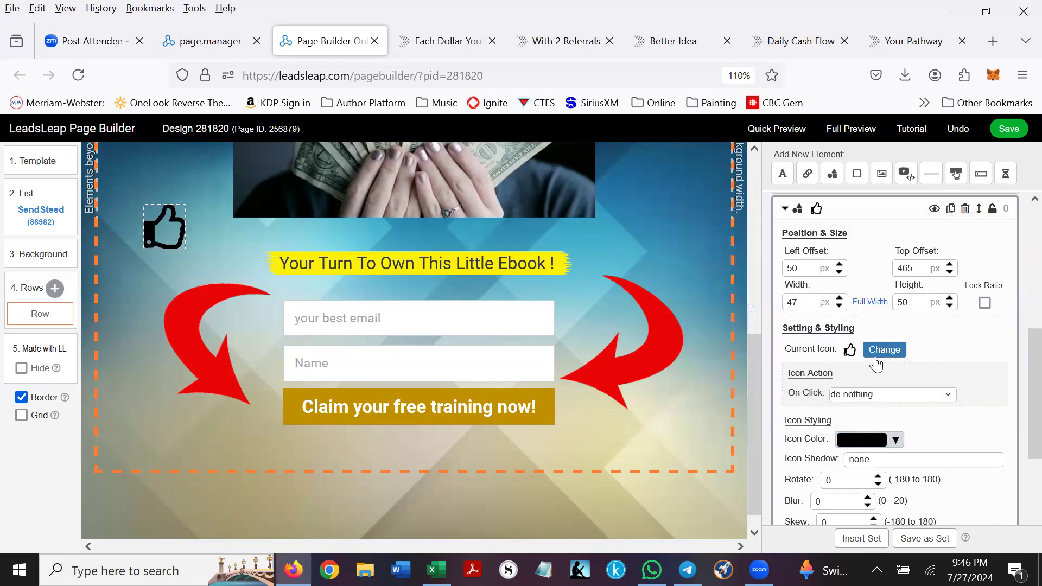
- Add a 'Your text here' text element just below the Claim button
click(781, 176)
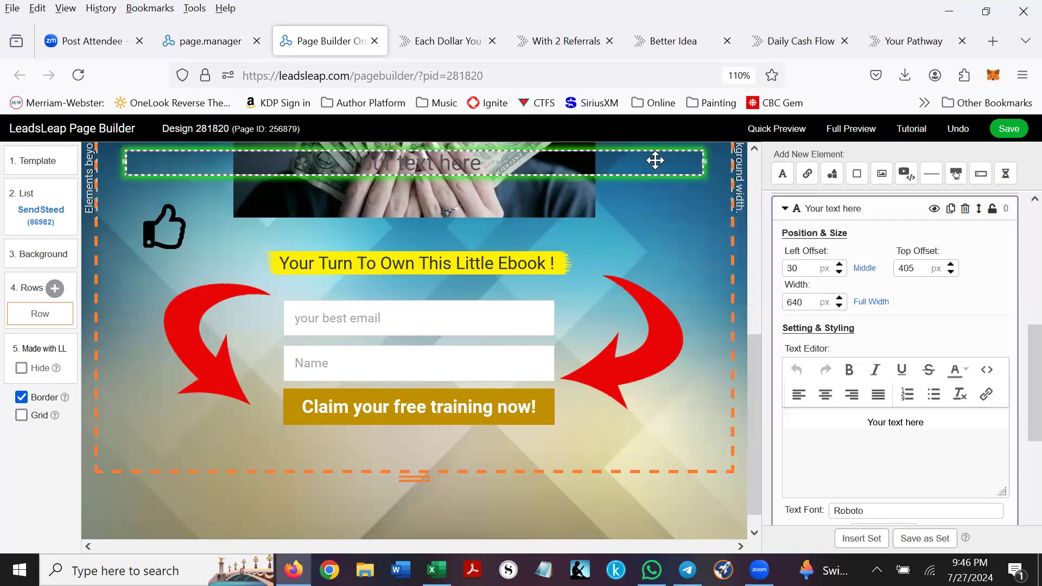
drag(412, 163, 415, 467)
drag(413, 351, 411, 450)
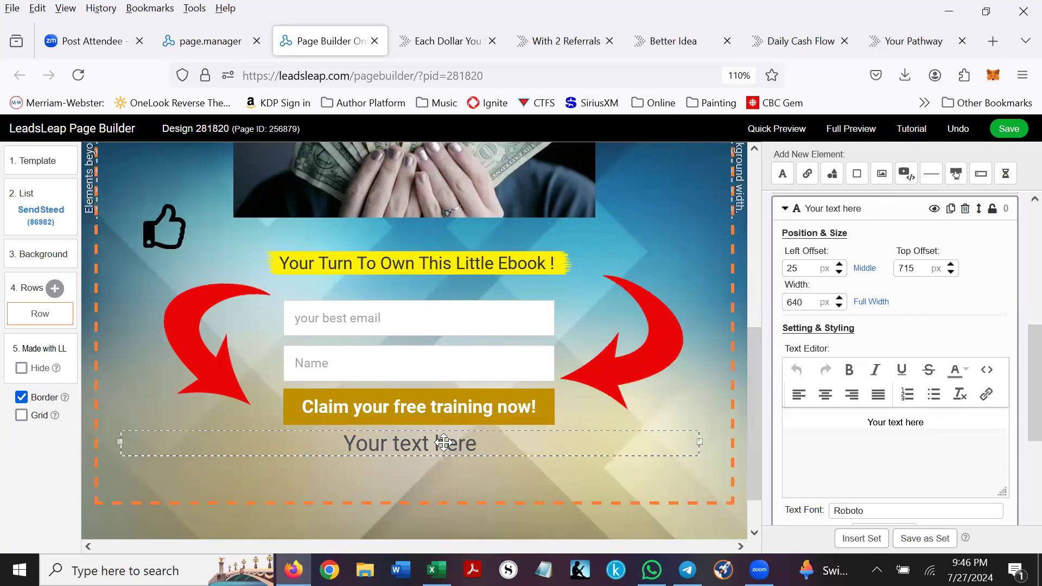
click(865, 422)
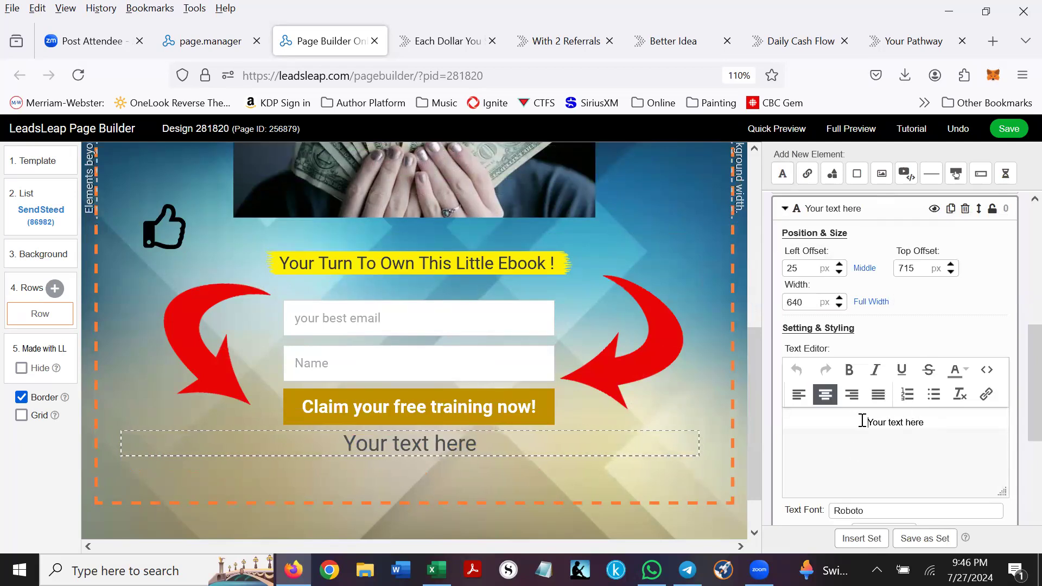
scroll(914, 410, down, 3)
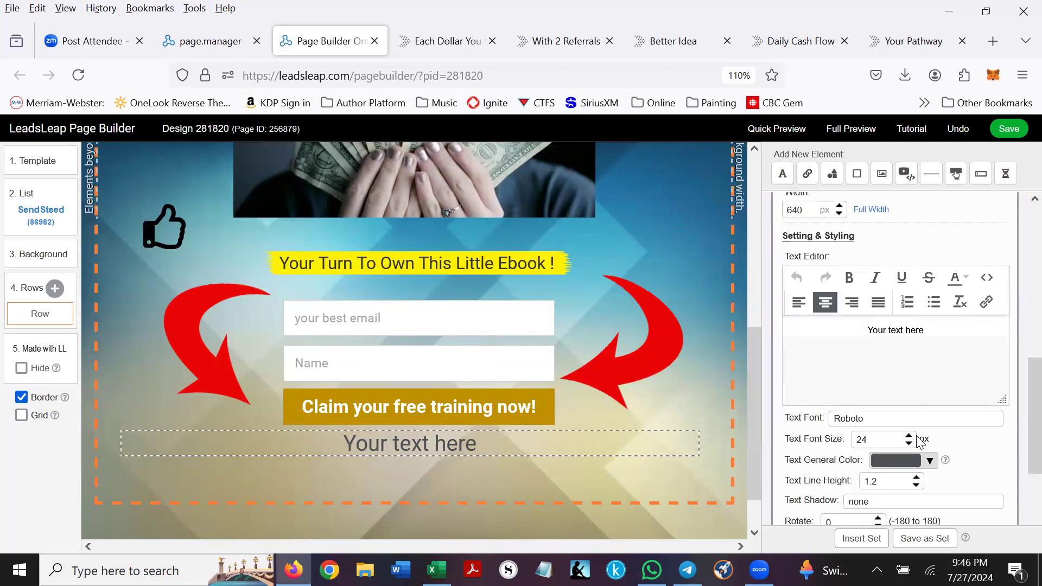
- Set the new text's colour to dark grey
click(929, 460)
click(814, 260)
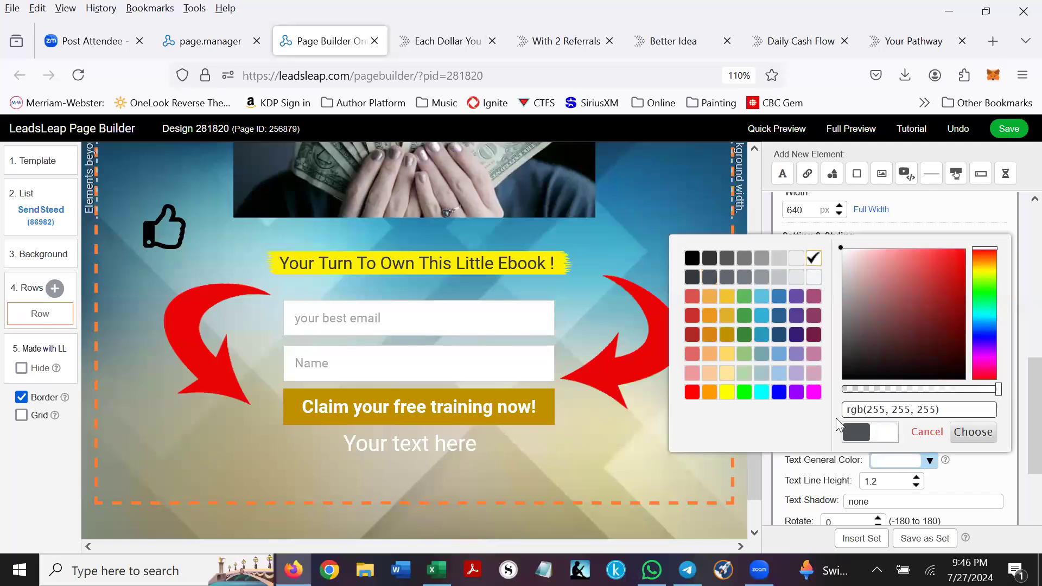
click(744, 335)
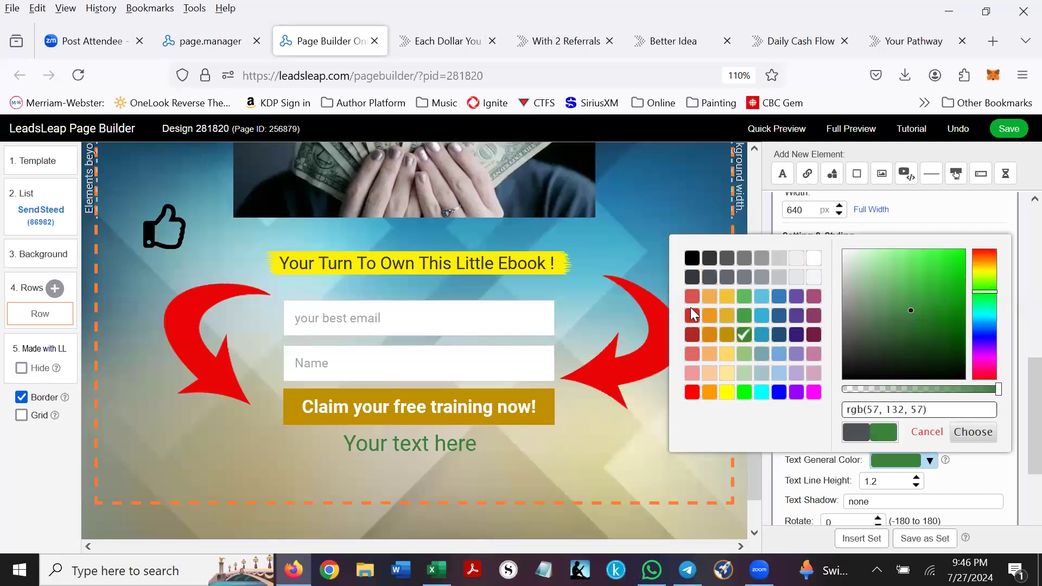
click(692, 277)
click(972, 432)
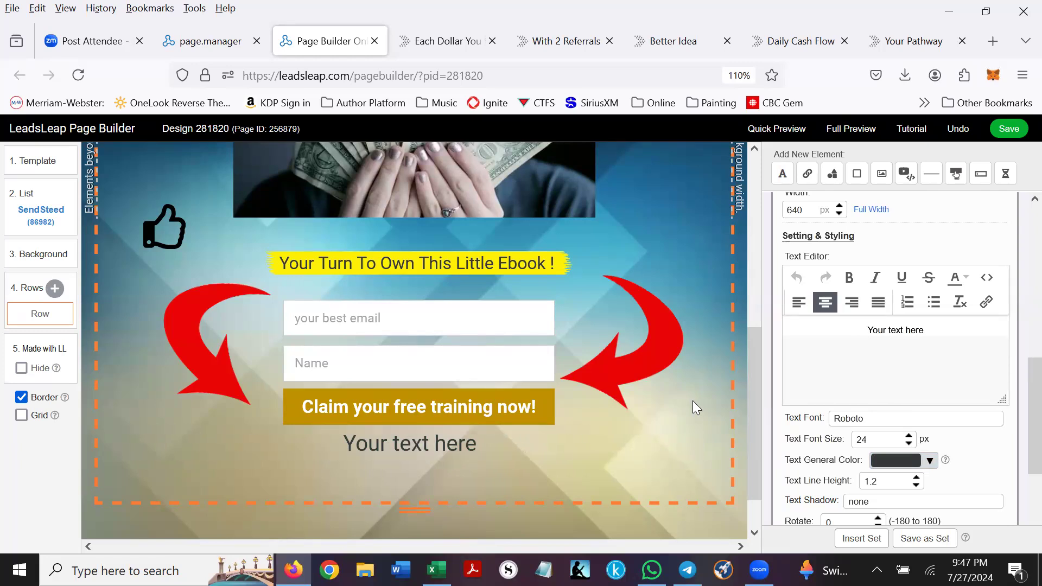
- Delete the cash photo under the headline
scroll(692, 399, up, 6)
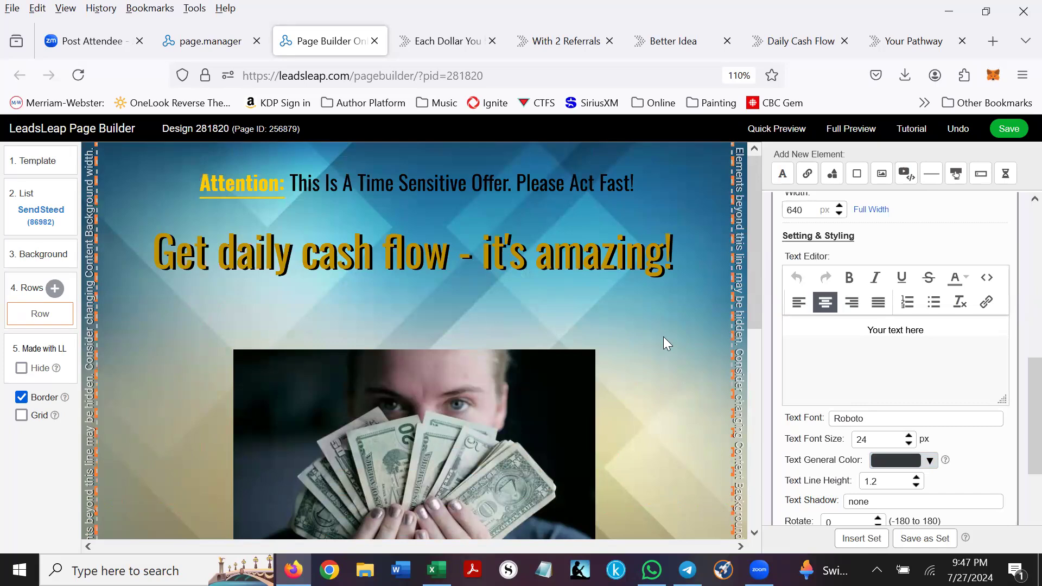
drag(376, 446, 374, 380)
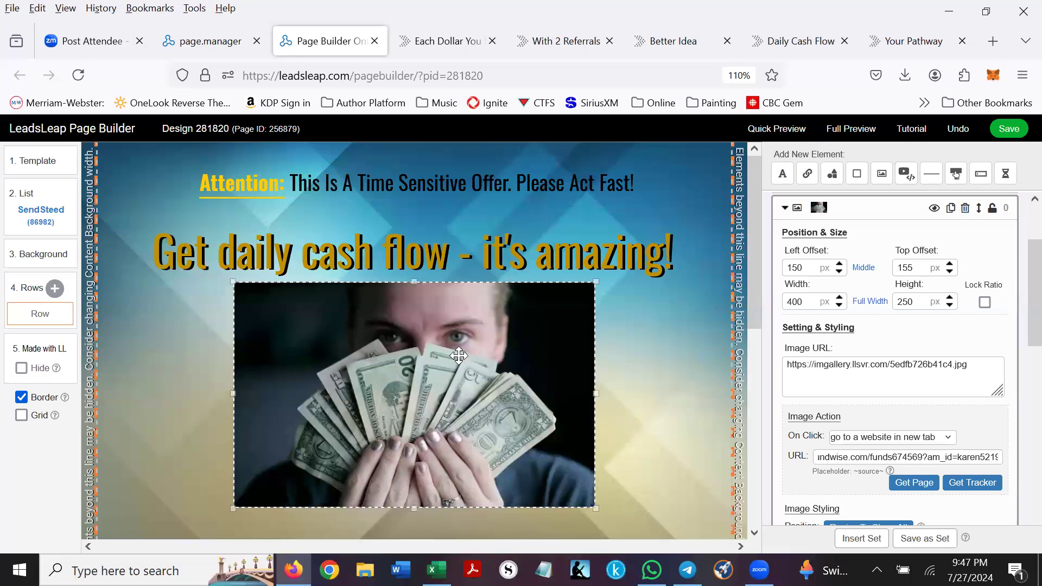
click(966, 208)
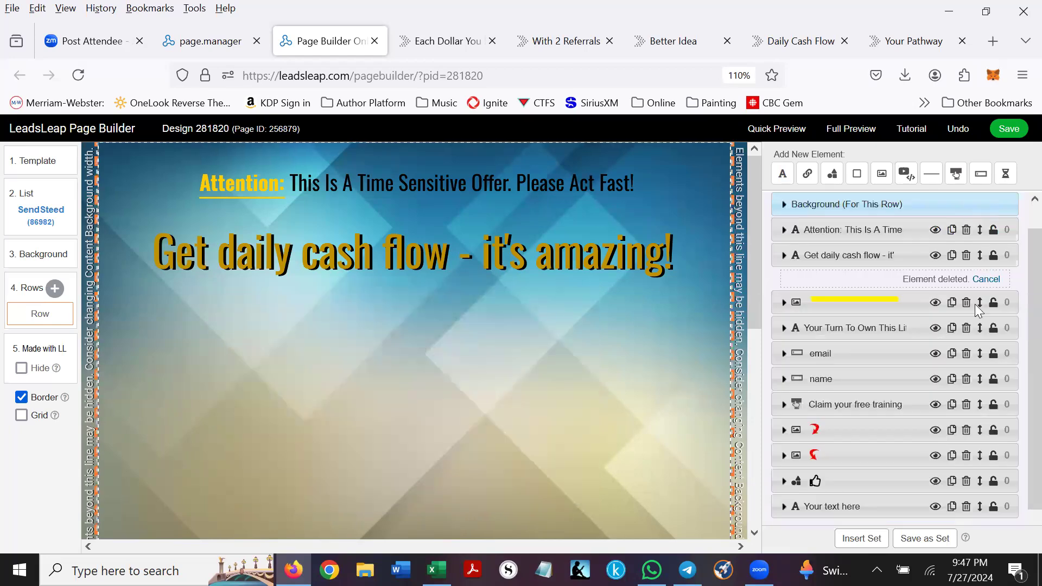
- Put a Video/Custom Code element in the photo's spot and switch to Excel
click(904, 175)
drag(341, 257, 381, 335)
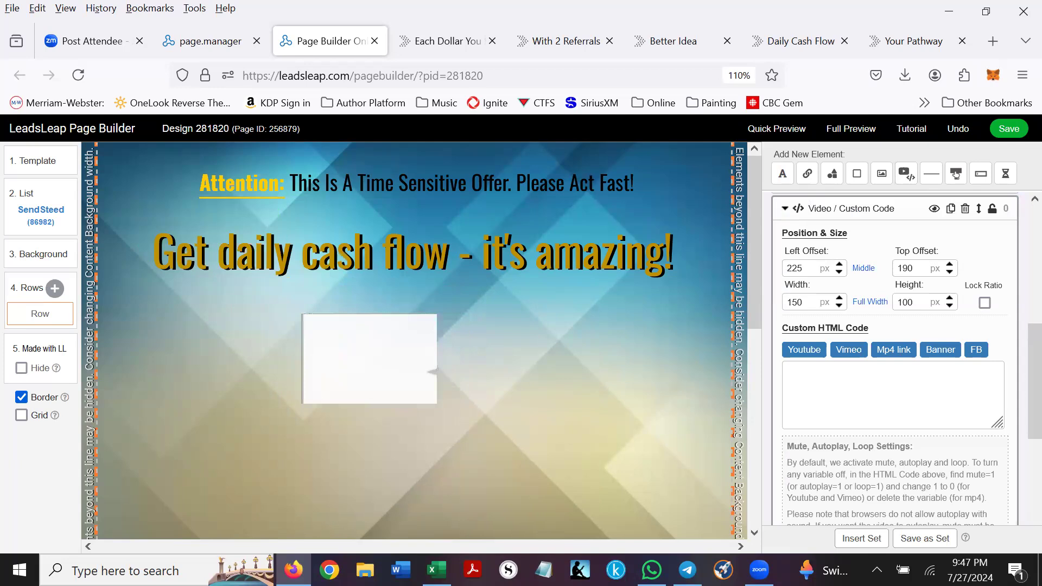
key(alt+Tab)
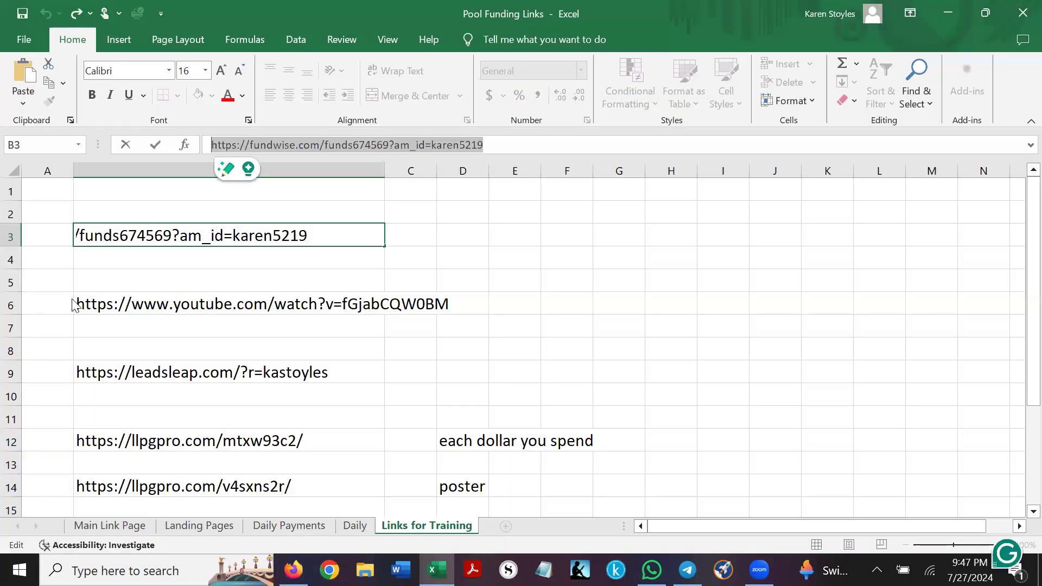
- Copy the YouTube link from cell B6, then minimize Excel
click(68, 304)
key(Right)
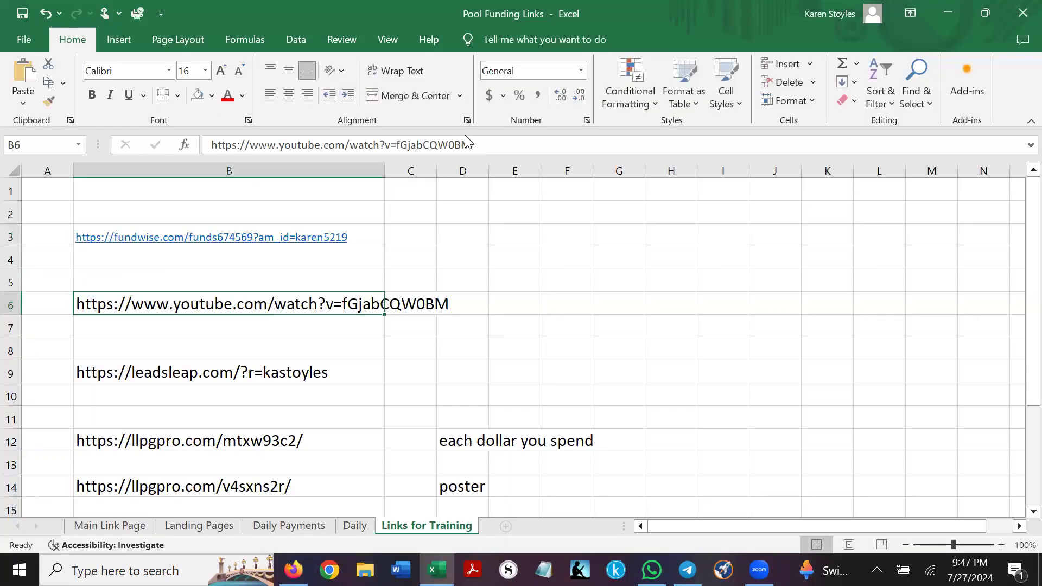
drag(471, 143, 208, 132)
key(ctrl+c)
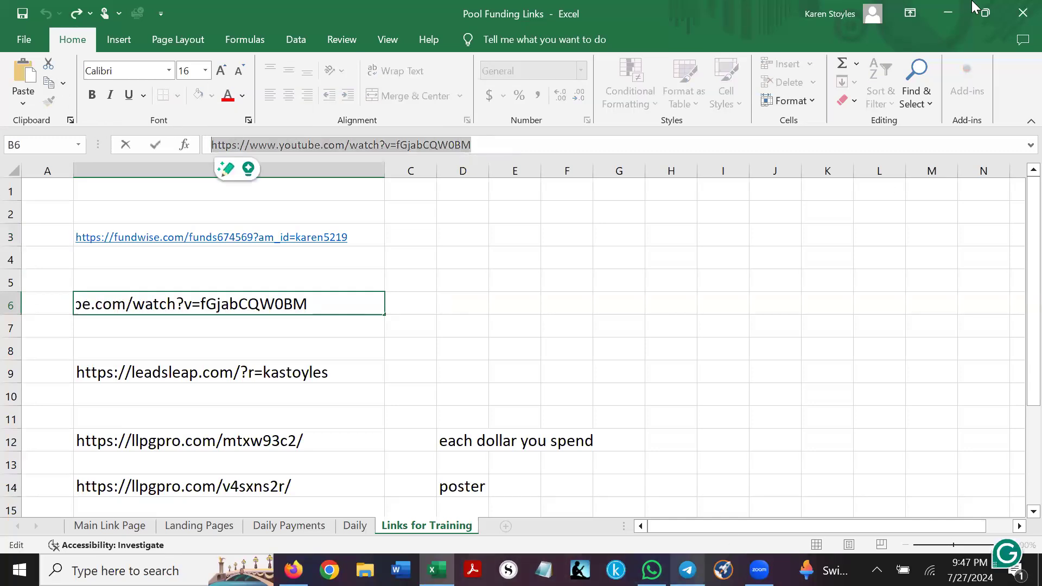
click(949, 12)
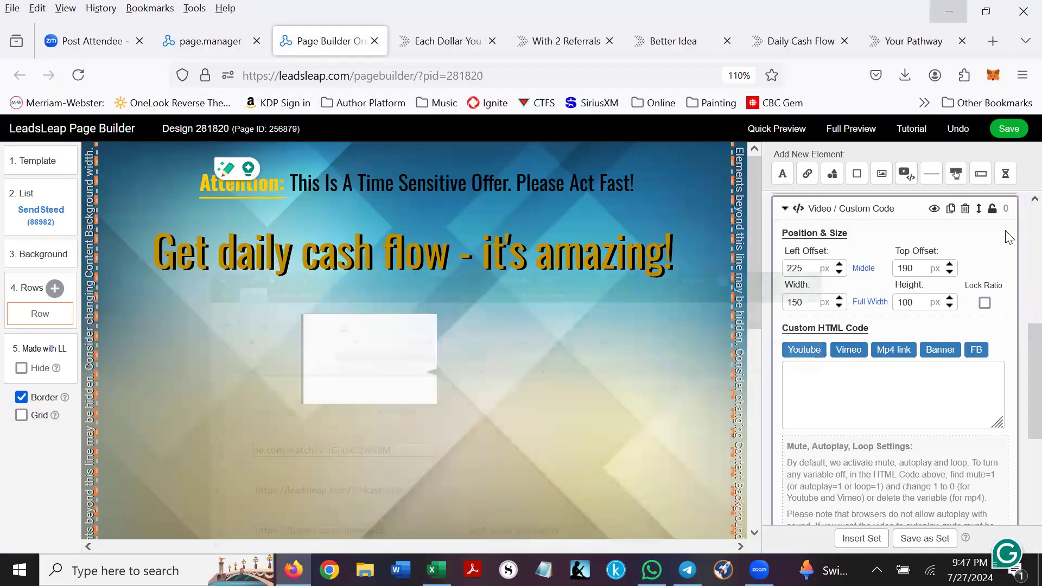
- Clear all sample YouTube embed code from the Custom HTML box and open a new tab
click(807, 351)
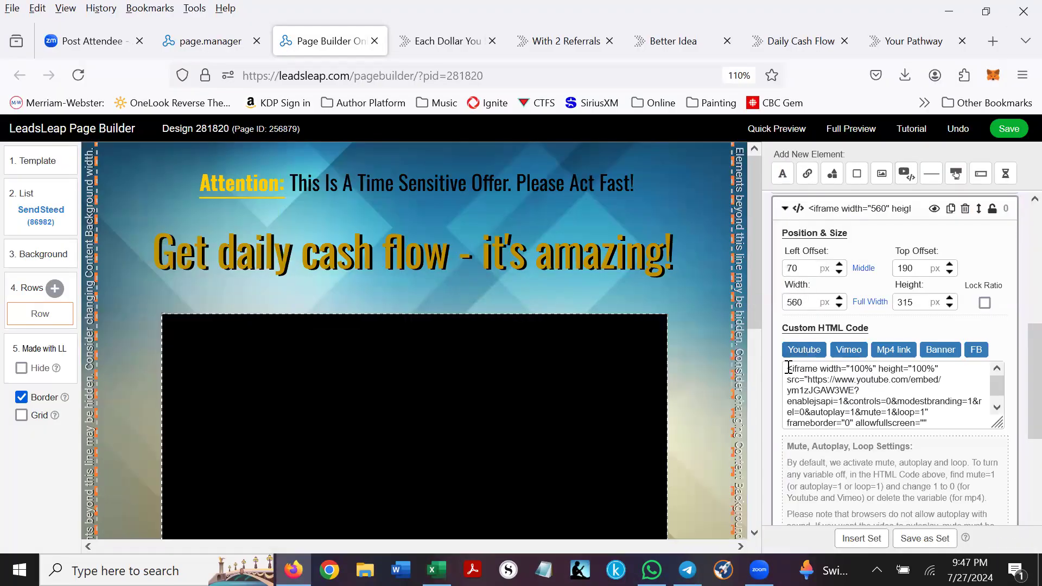
click(818, 369)
drag(787, 370, 951, 429)
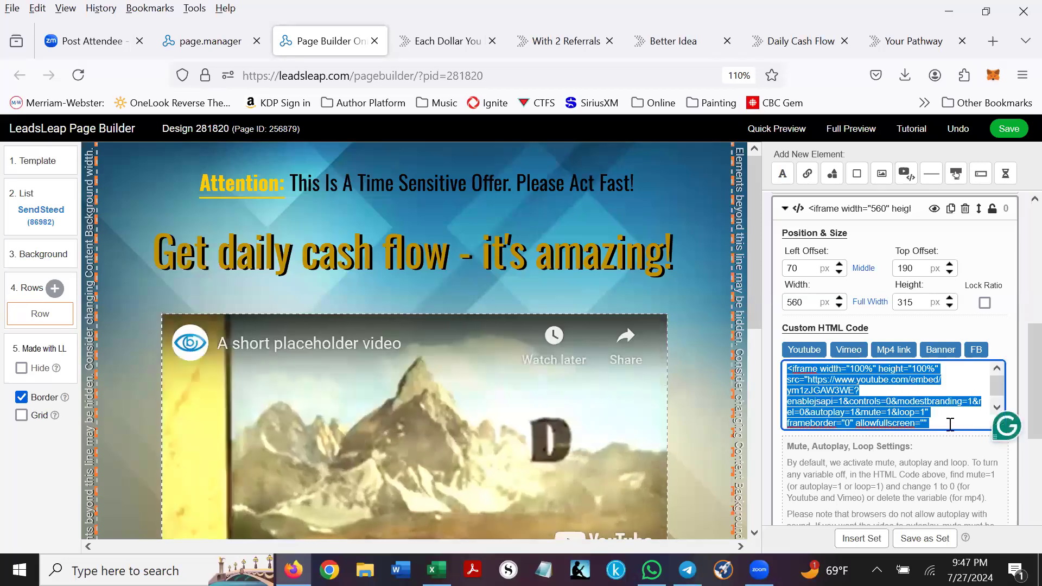
key(BackSpace)
drag(954, 368, 785, 369)
key(BackSpace)
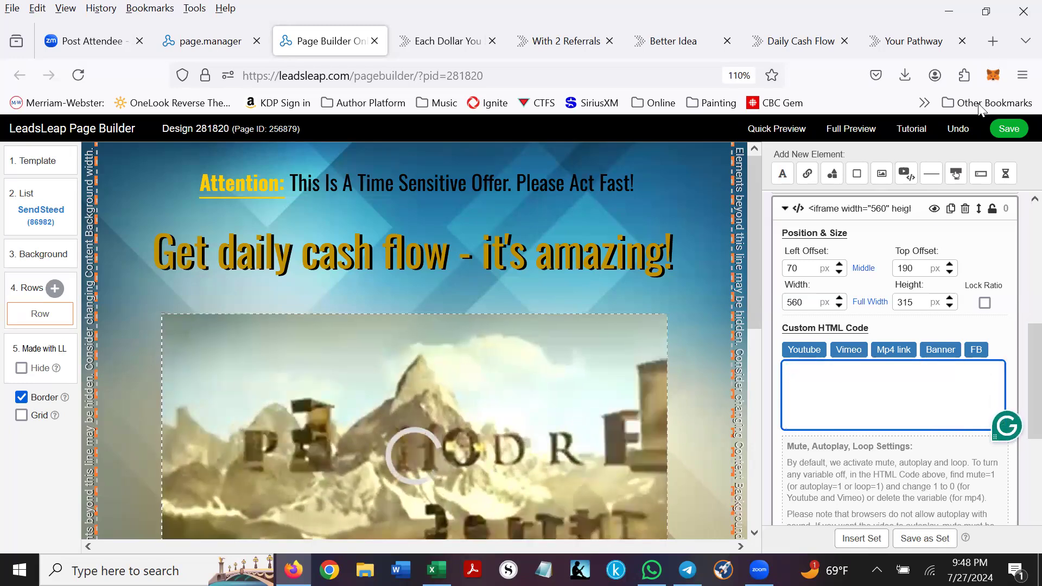
click(993, 41)
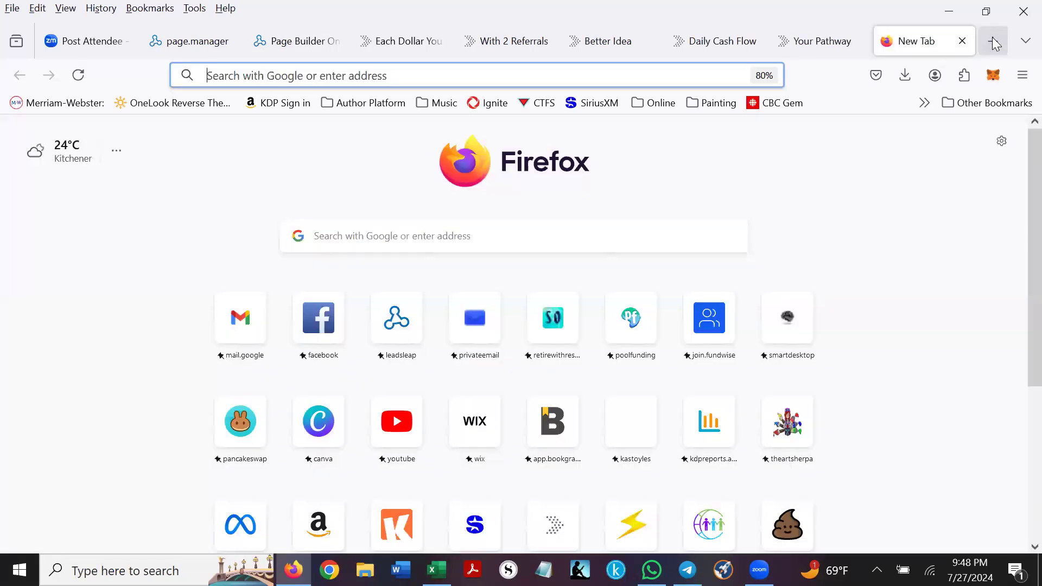
- Load the copied link, copy the Pool Funding video's embed code, and return to the builder
right_click(298, 80)
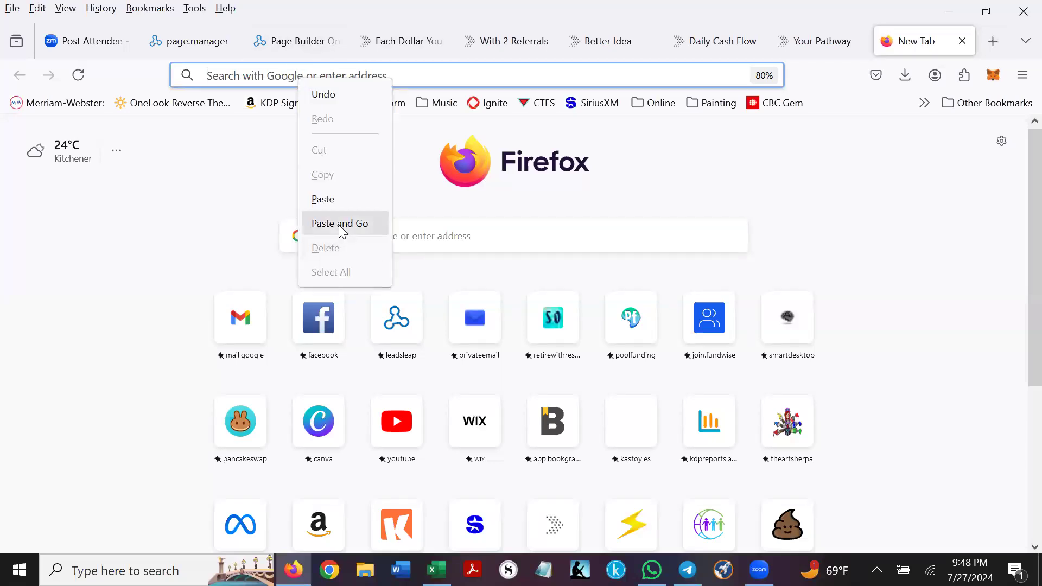
click(328, 223)
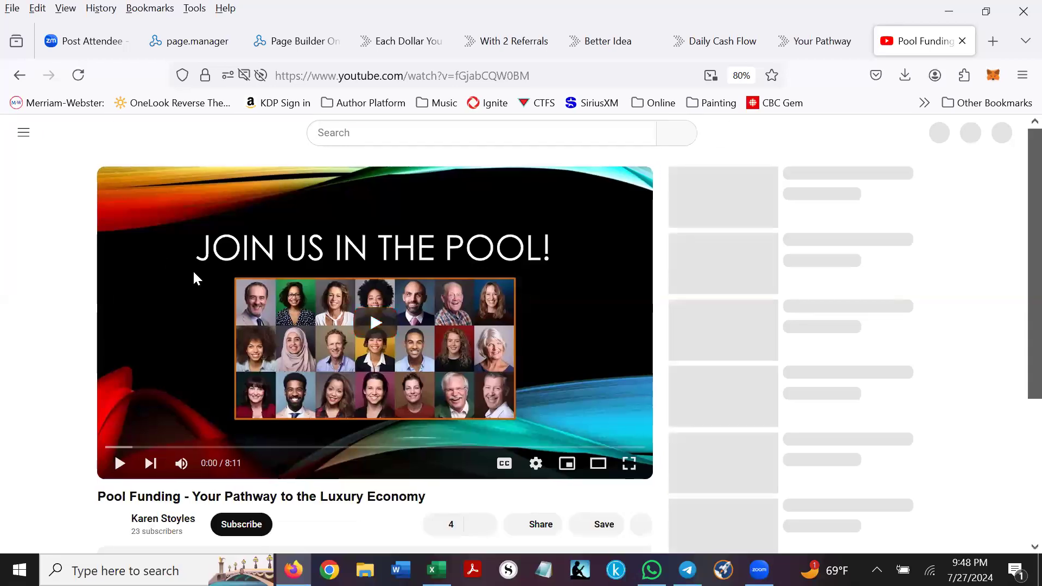
right_click(192, 270)
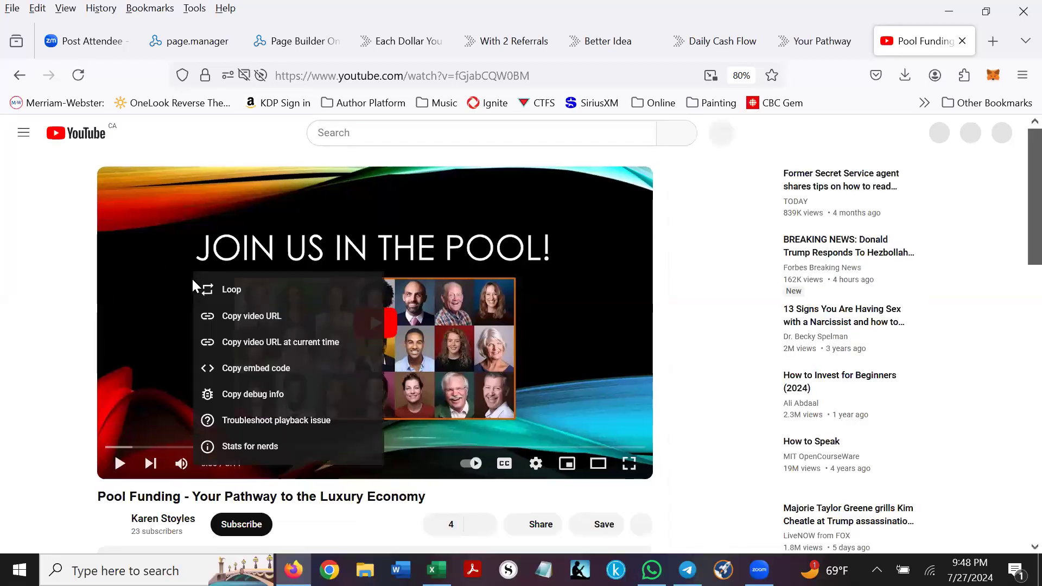
click(245, 369)
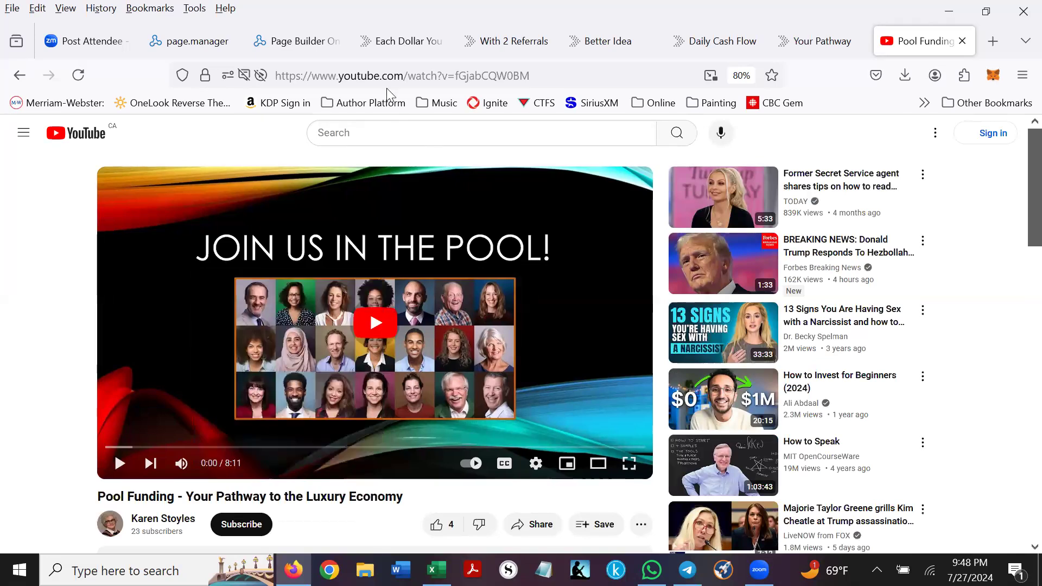
click(291, 42)
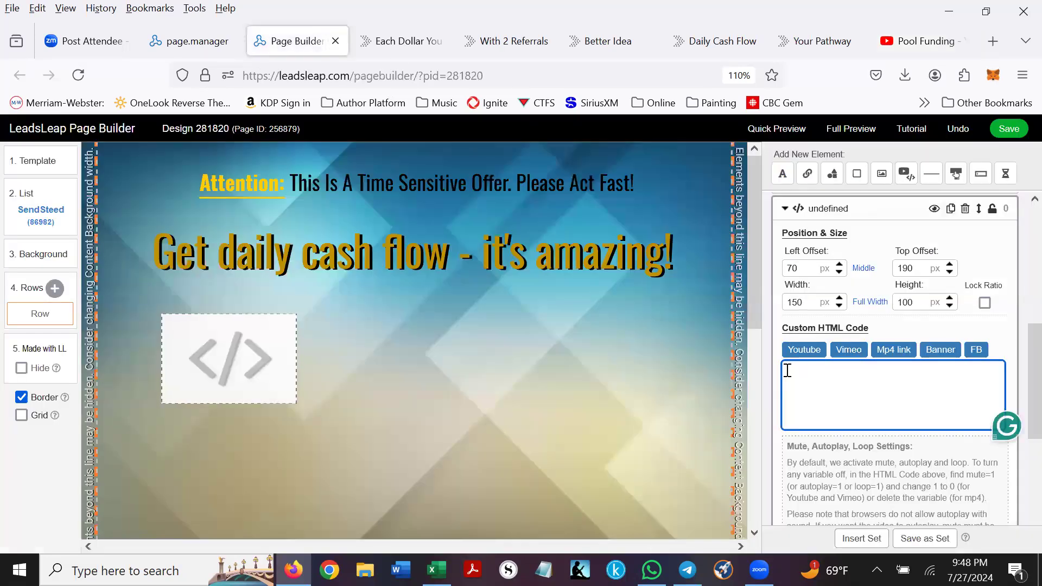
- Paste the YouTube embed code into the Custom HTML box and apply it
key(ctrl+v)
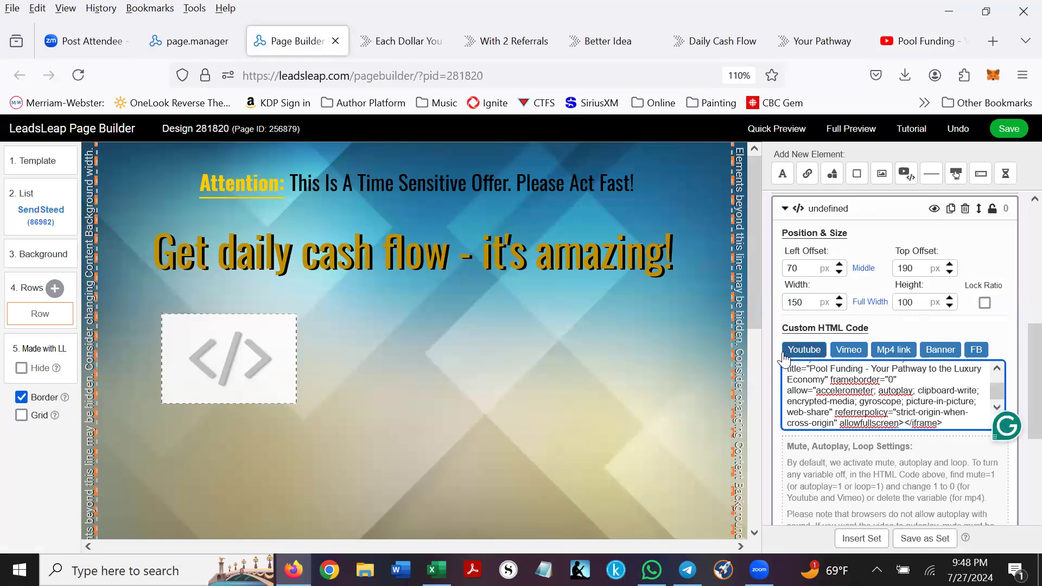
scroll(923, 461, down, 5)
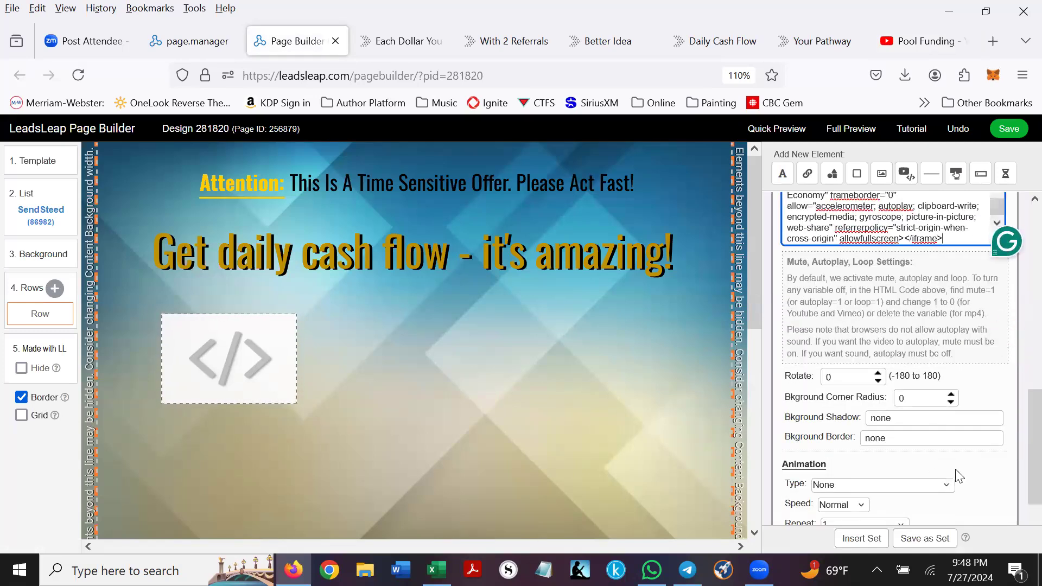
click(956, 470)
drag(364, 373, 308, 319)
- Resize and place the video at 488 x 275 px, left 85, top 185 under the headline
drag(115, 260, 479, 441)
drag(554, 451, 319, 273)
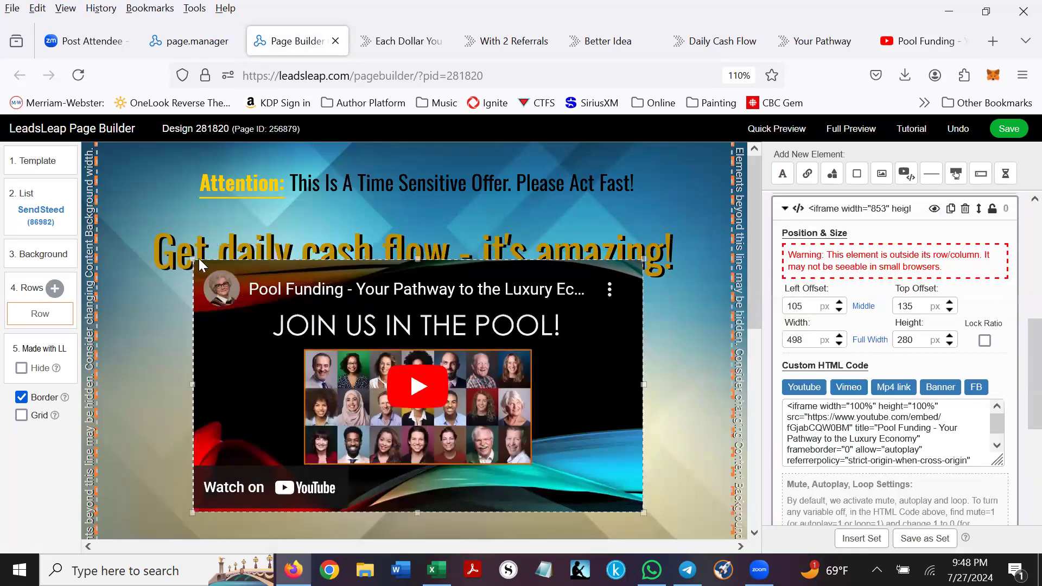
drag(231, 289, 263, 317)
drag(224, 286, 296, 327)
drag(427, 371, 359, 332)
scroll(403, 253, down, 2)
drag(409, 280, 409, 325)
drag(602, 419, 671, 461)
drag(407, 317, 396, 302)
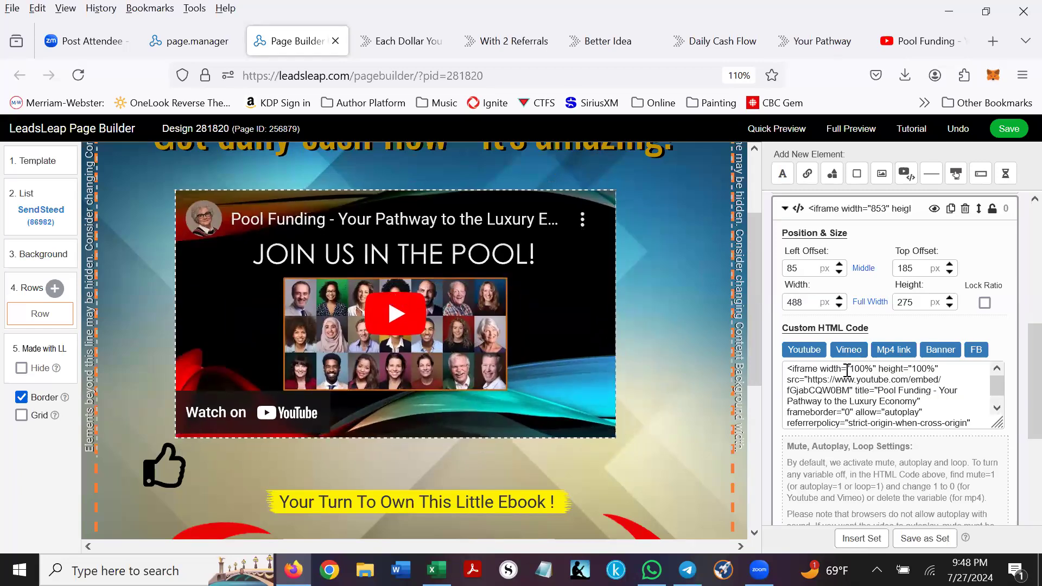
scroll(830, 391, down, 5)
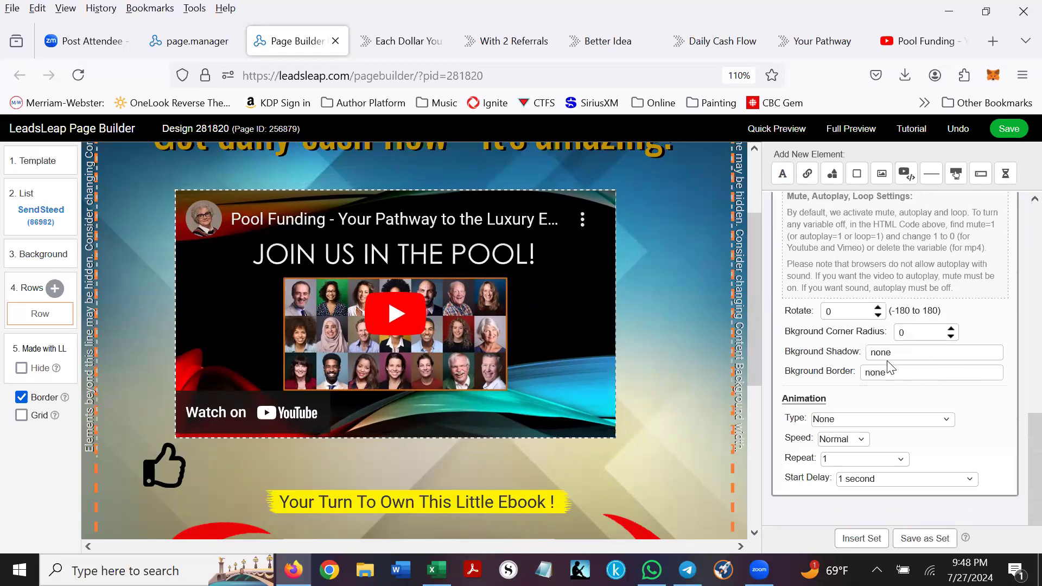
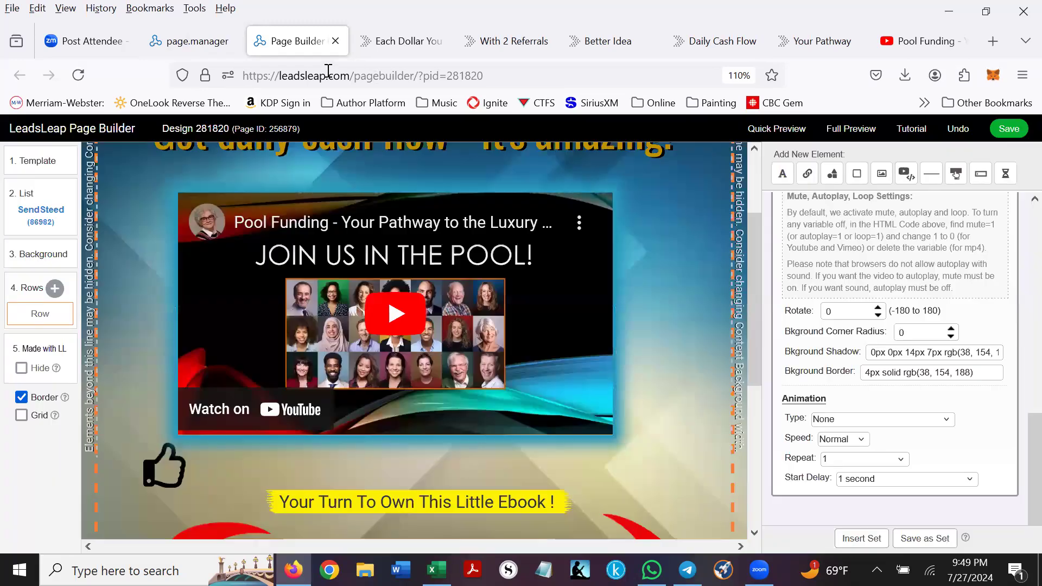
- Open a full preview of the opt-in page and briefly play the Pool Funding video
click(855, 130)
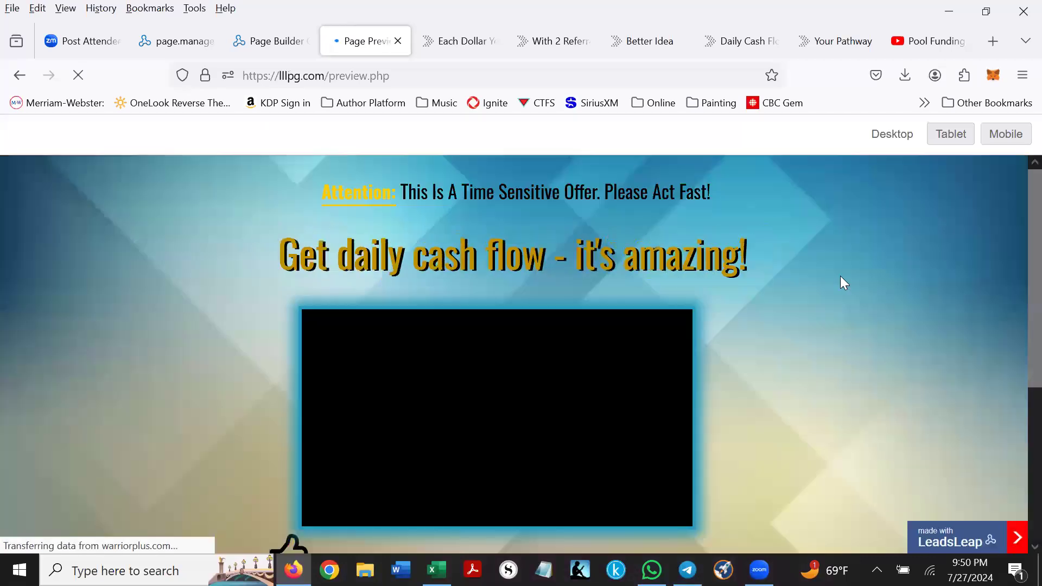
scroll(885, 273, down, 3)
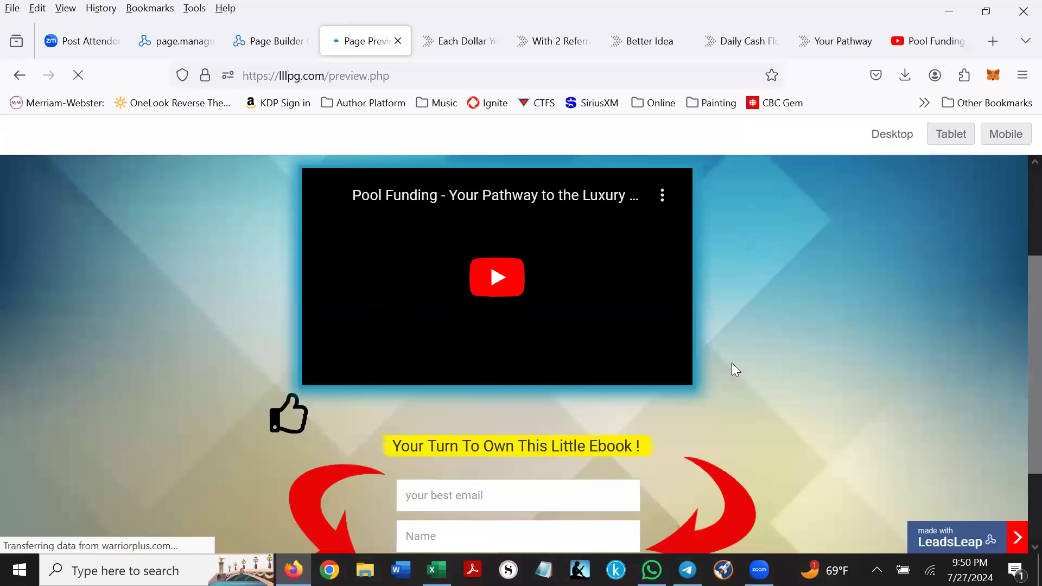
click(495, 277)
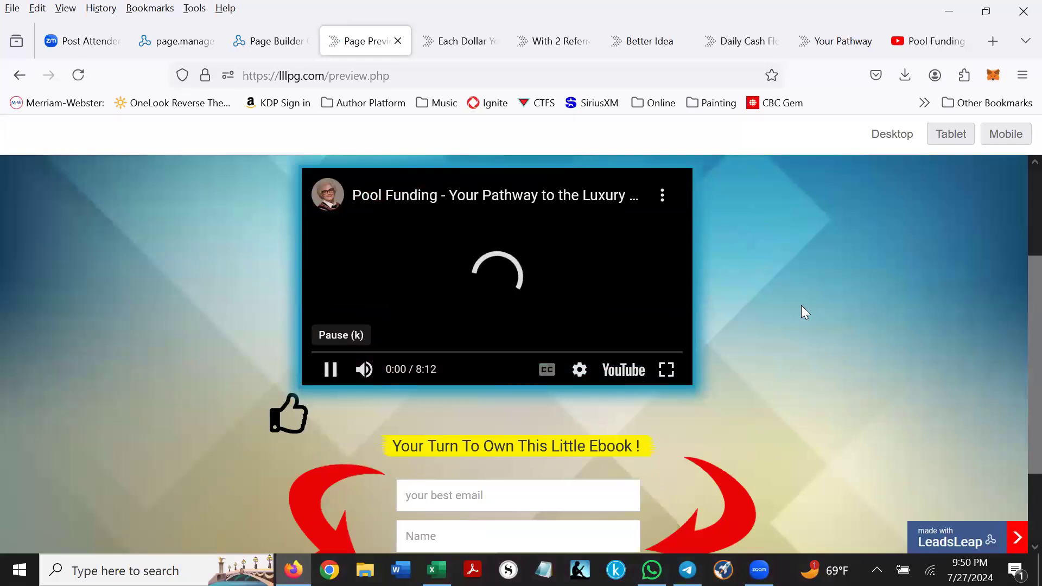
click(330, 369)
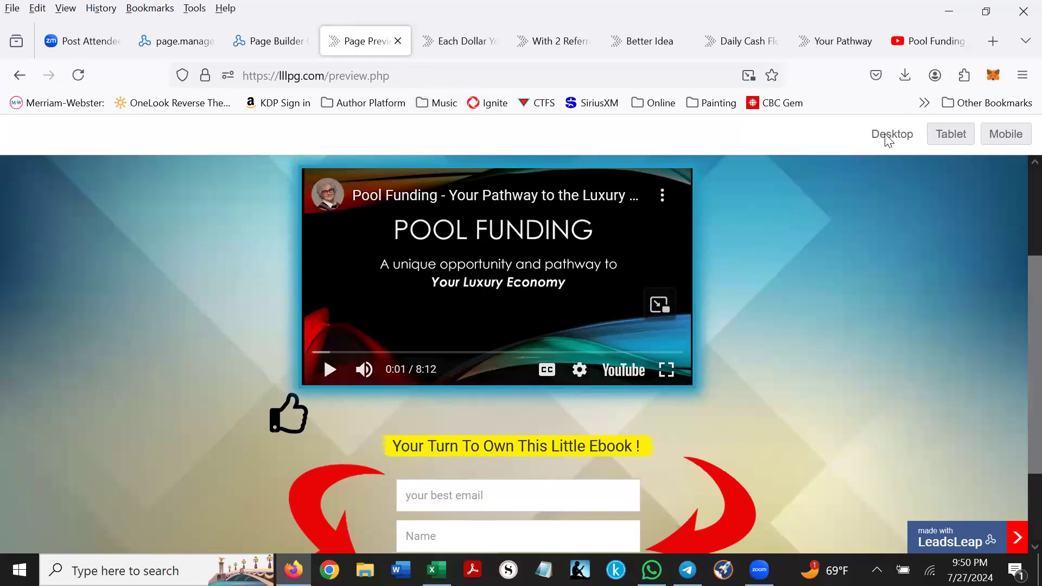
- Compare the preview in tablet and mobile layouts, then return to desktop
click(951, 136)
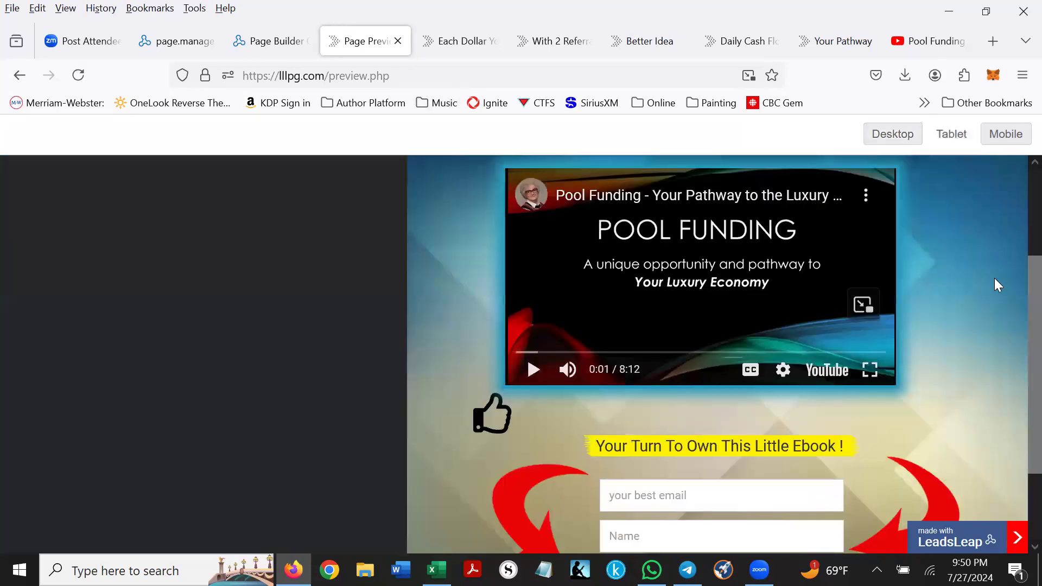
click(1007, 134)
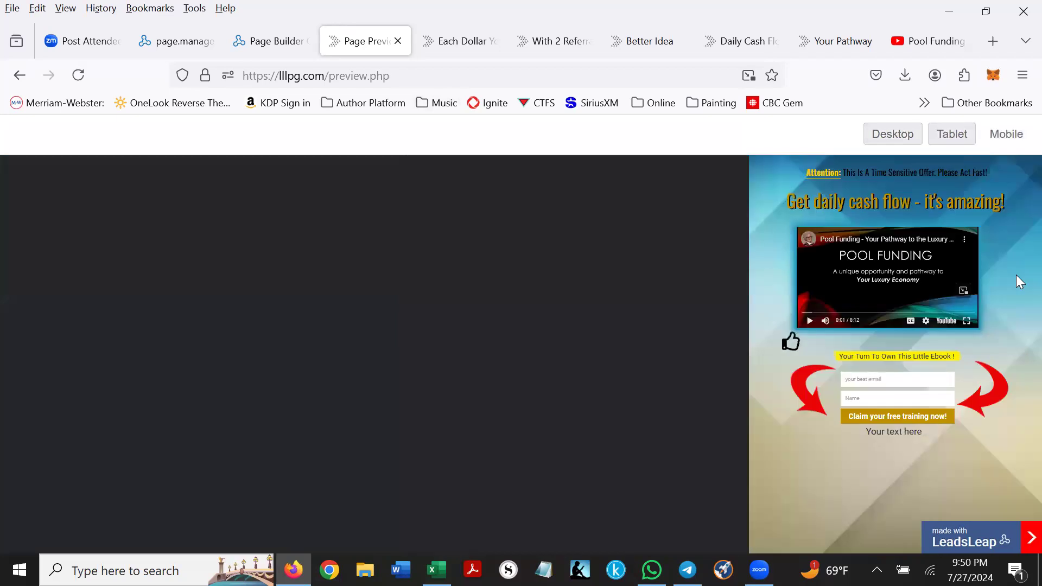
click(953, 142)
click(887, 131)
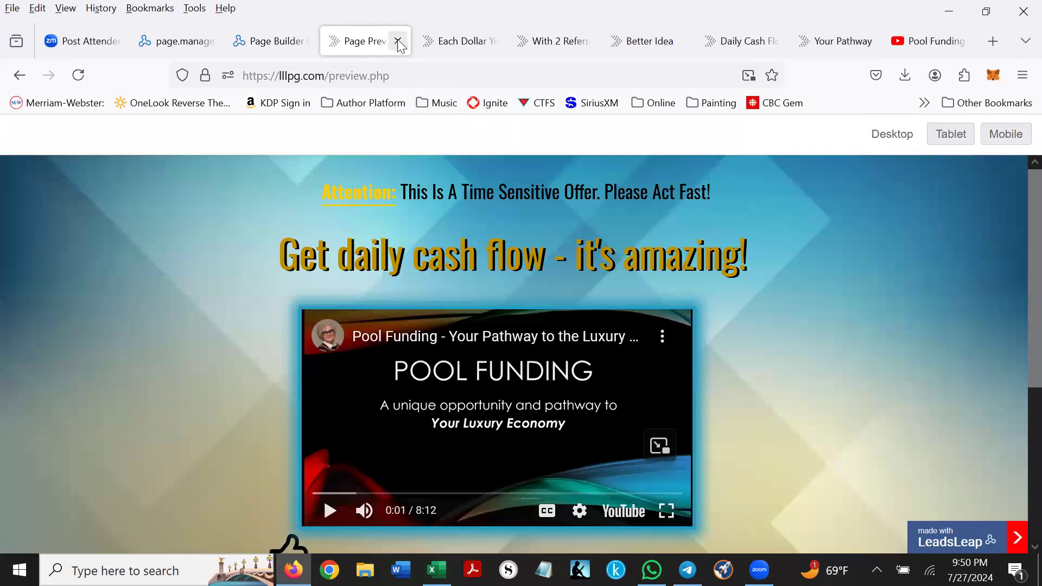
- Close the preview and scroll the editor down to the form row
key(ctrl+w)
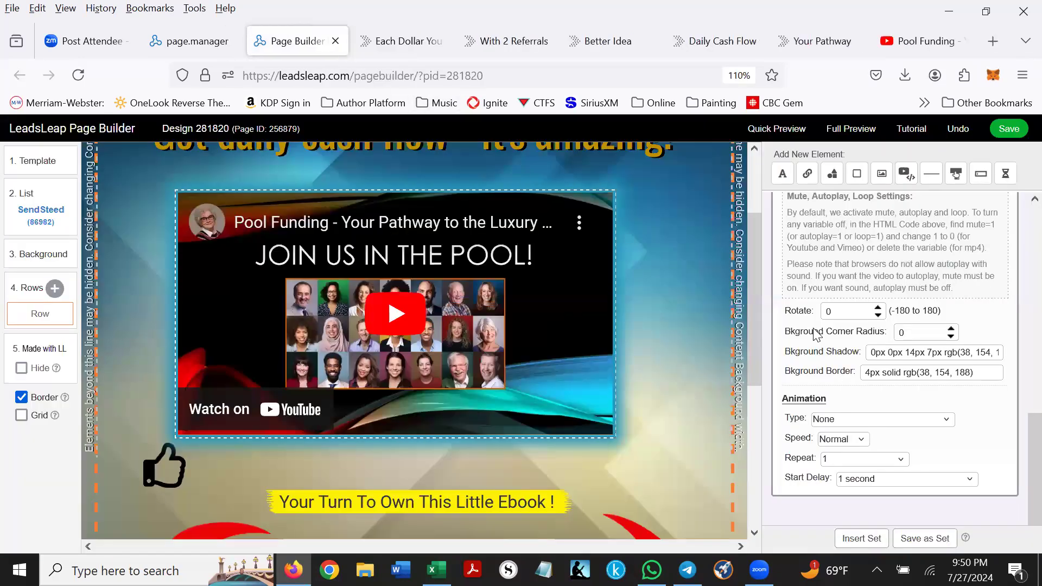
scroll(717, 305, down, 2)
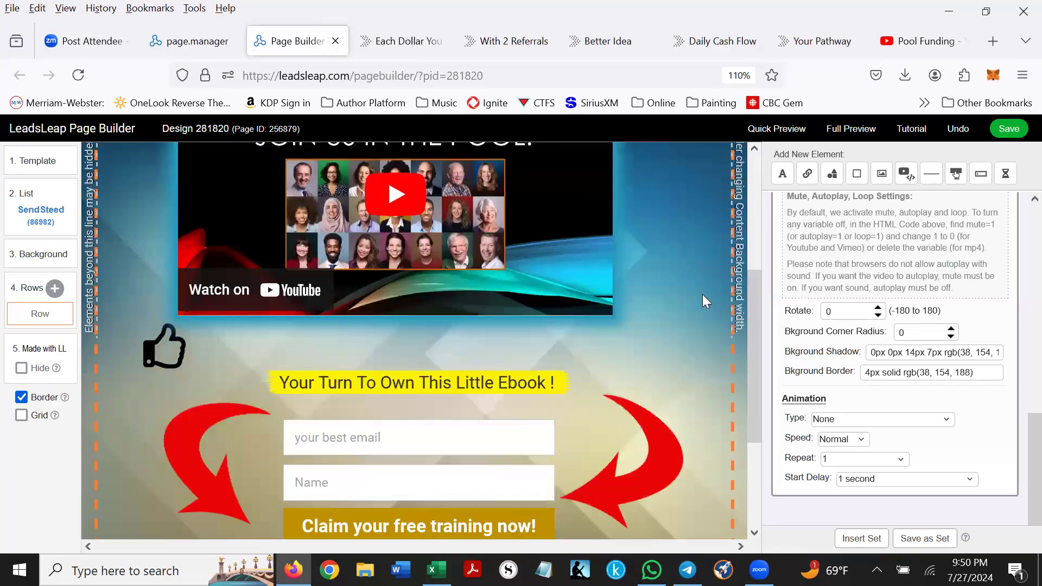
scroll(703, 295, down, 2)
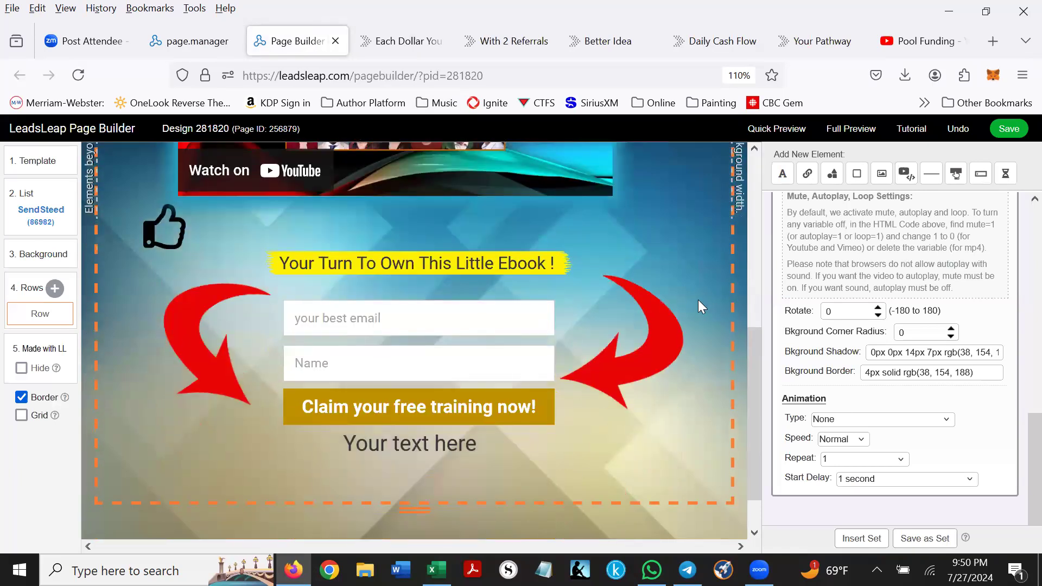
scroll(698, 300, up, 6)
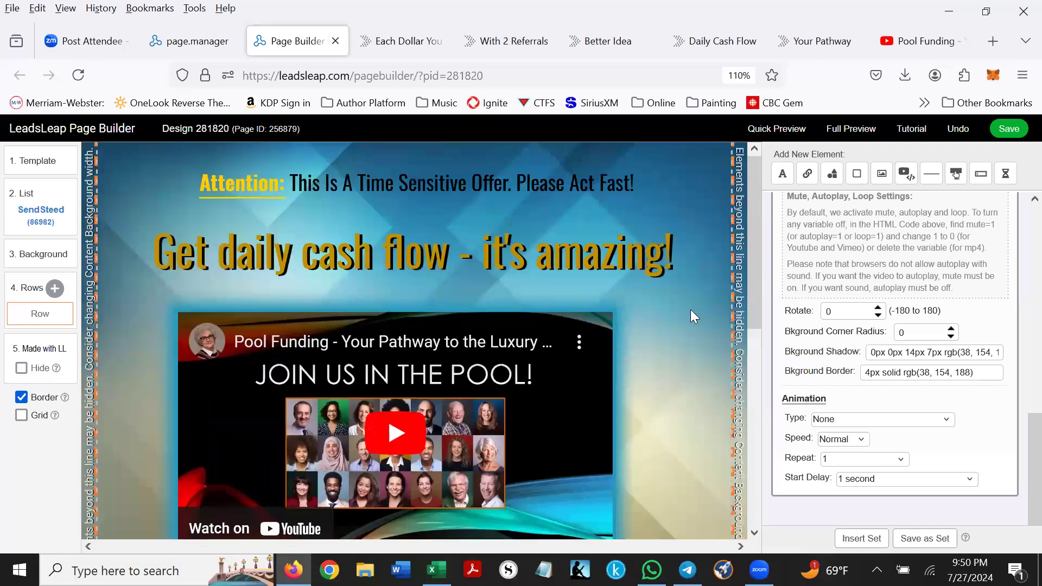
scroll(690, 311, down, 2)
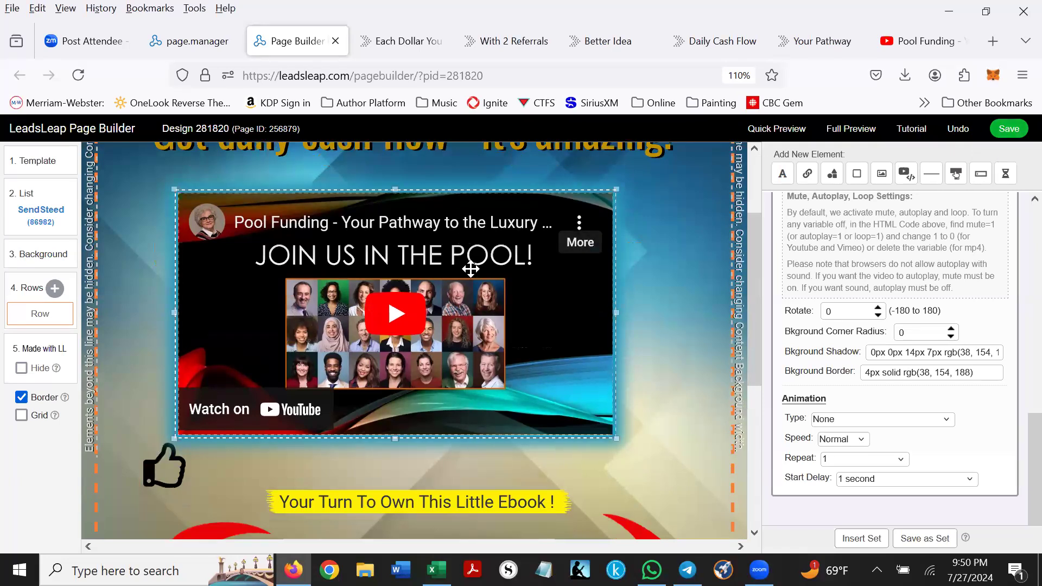
scroll(486, 383, down, 4)
- Add a shapes icon at the form row's lower left, undo its last move and confirm
click(650, 219)
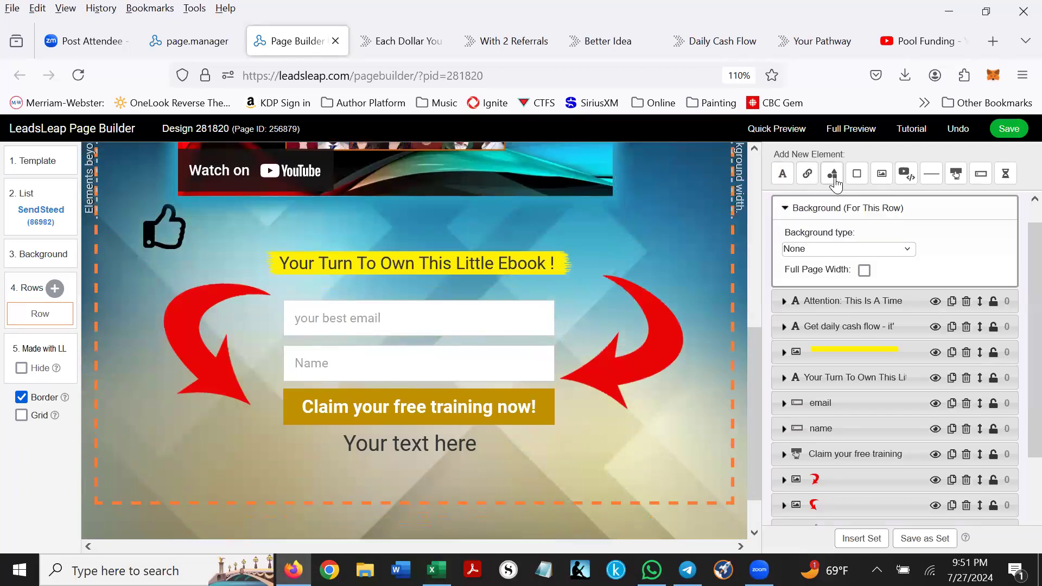
drag(176, 171, 163, 439)
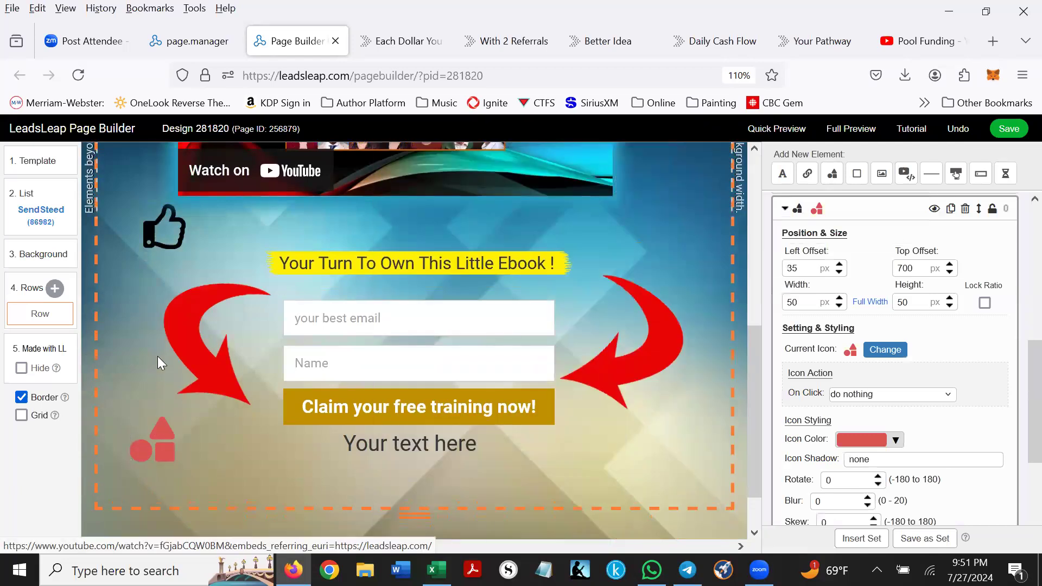
click(158, 357)
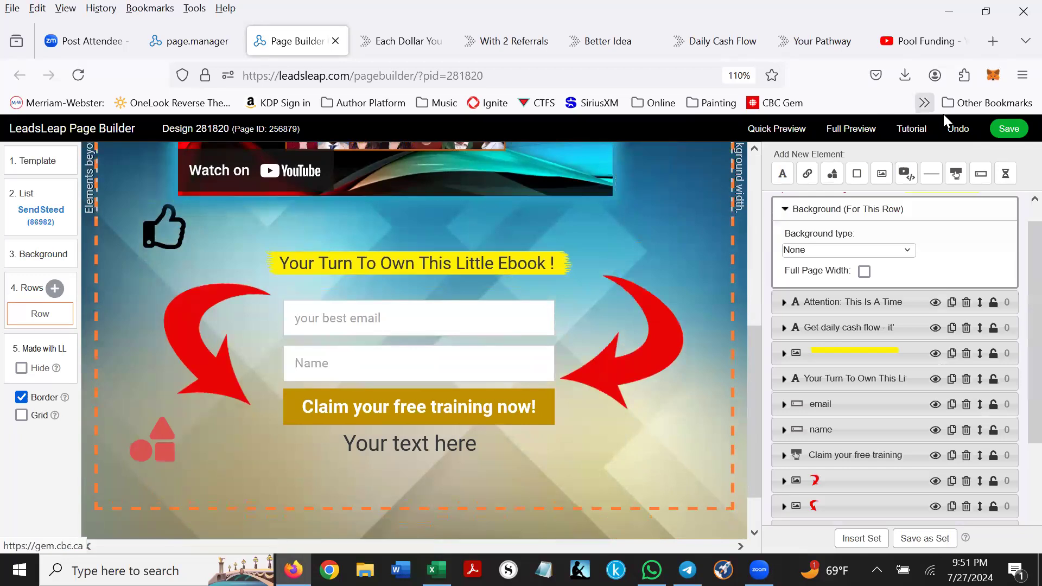
click(961, 128)
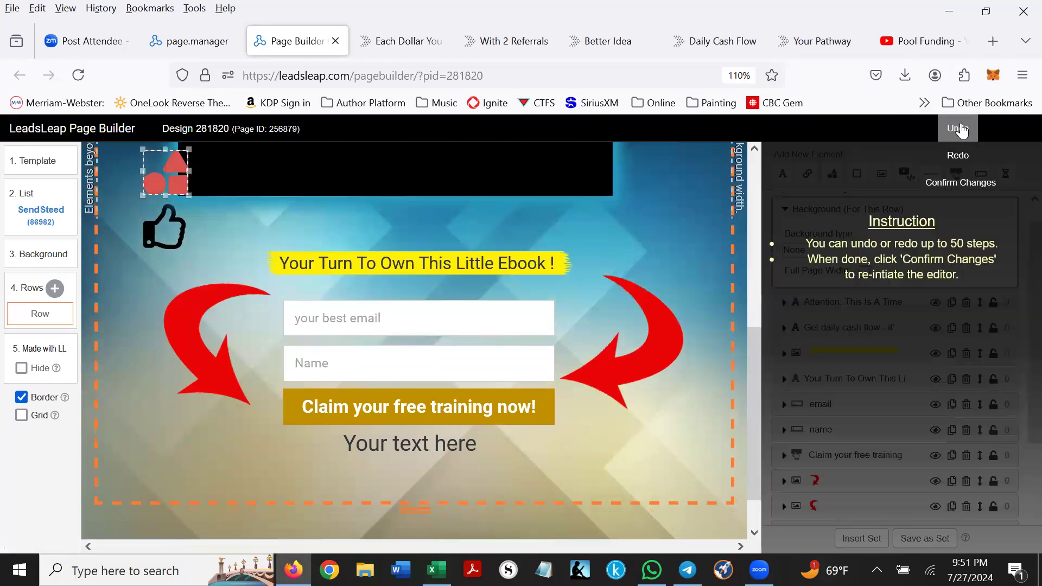
click(969, 187)
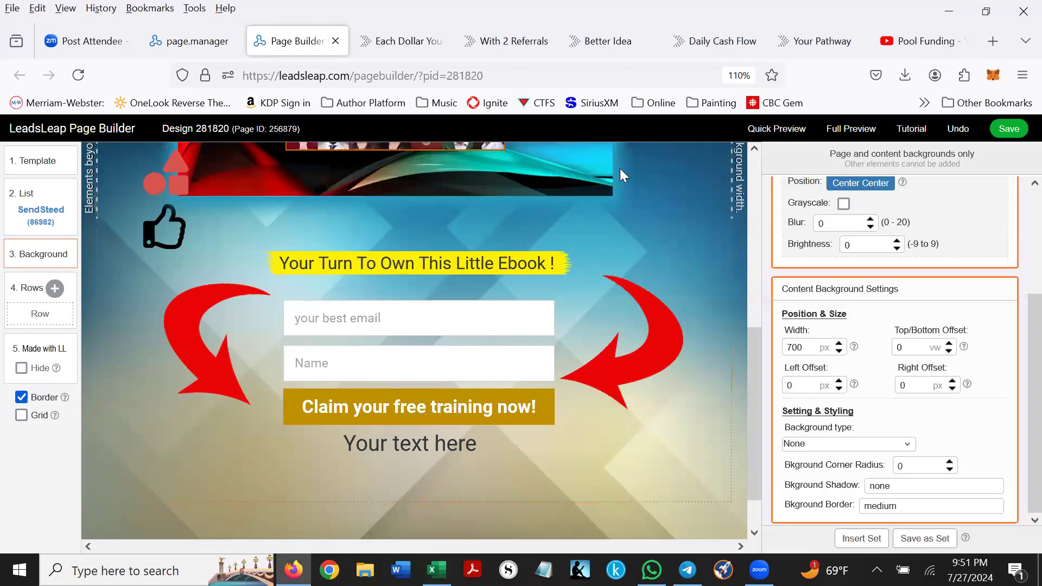
scroll(621, 203, up, 5)
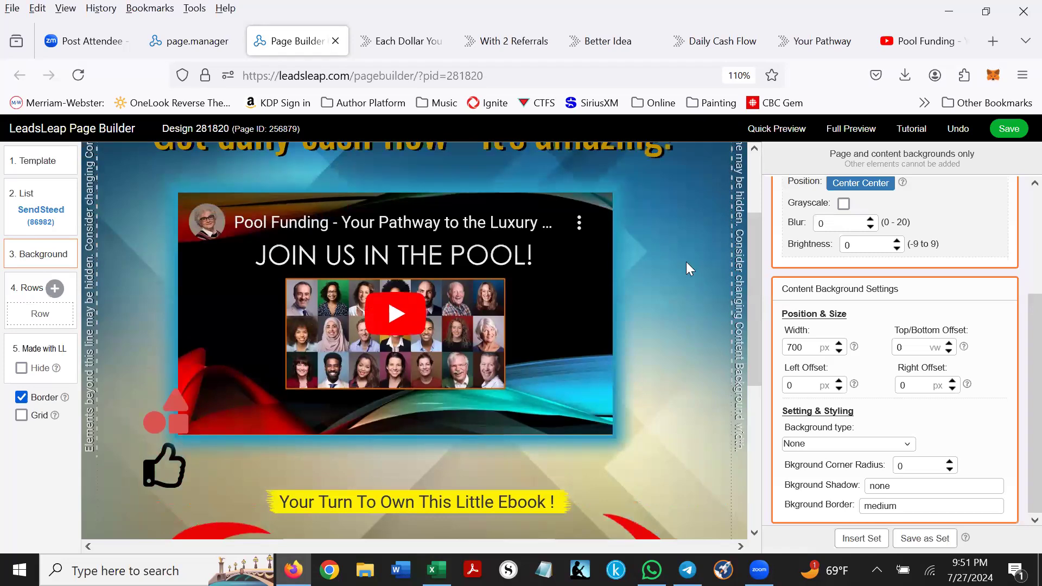
scroll(686, 266, down, 3)
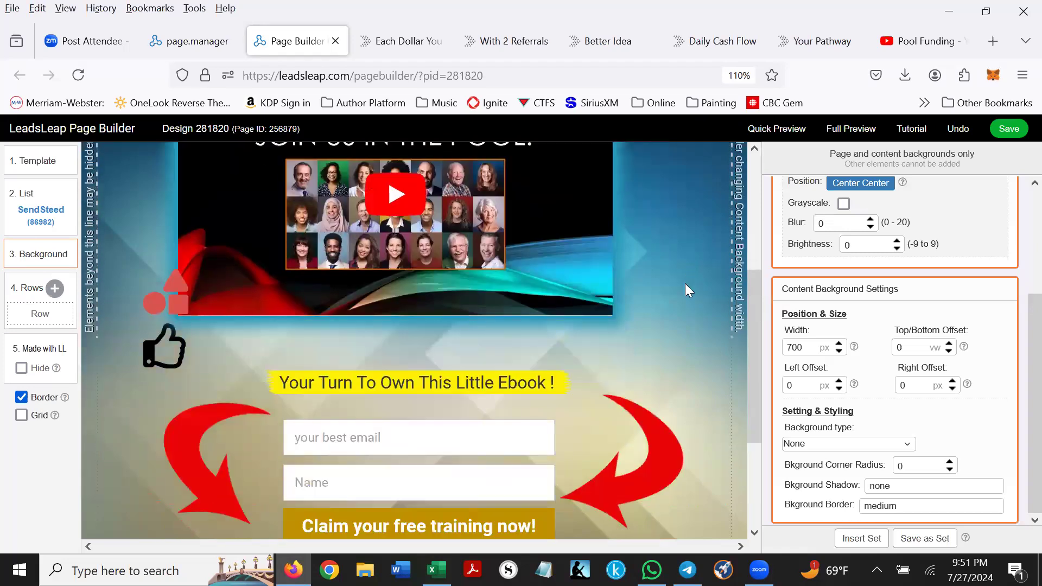
scroll(684, 283, down, 5)
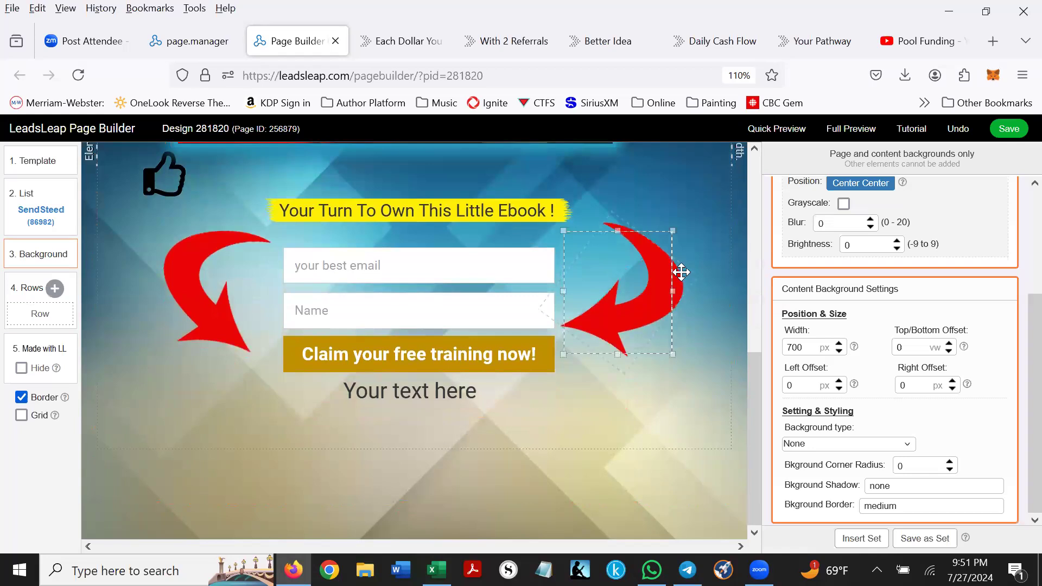
scroll(682, 271, up, 5)
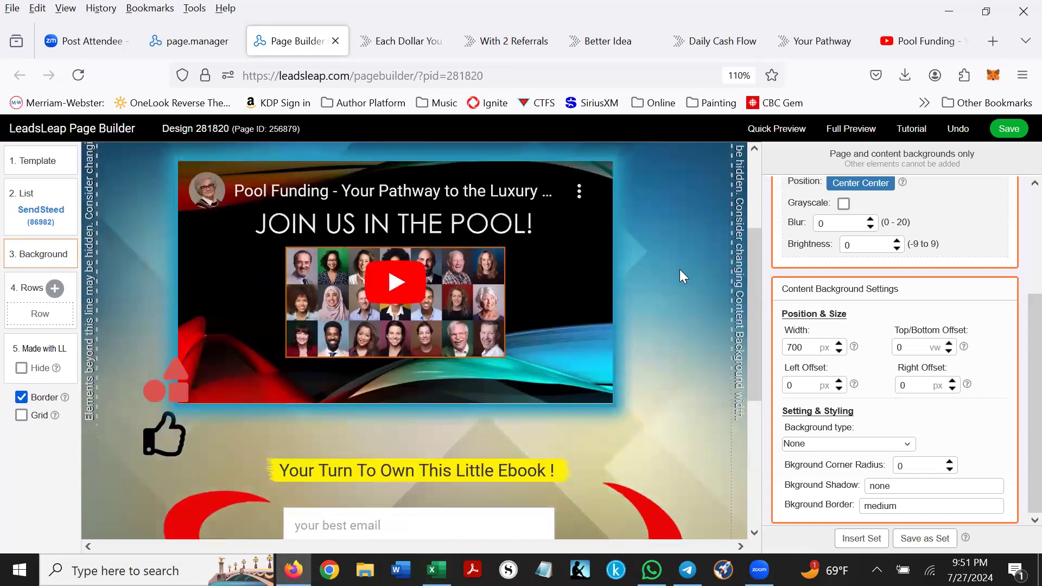
scroll(680, 269, up, 3)
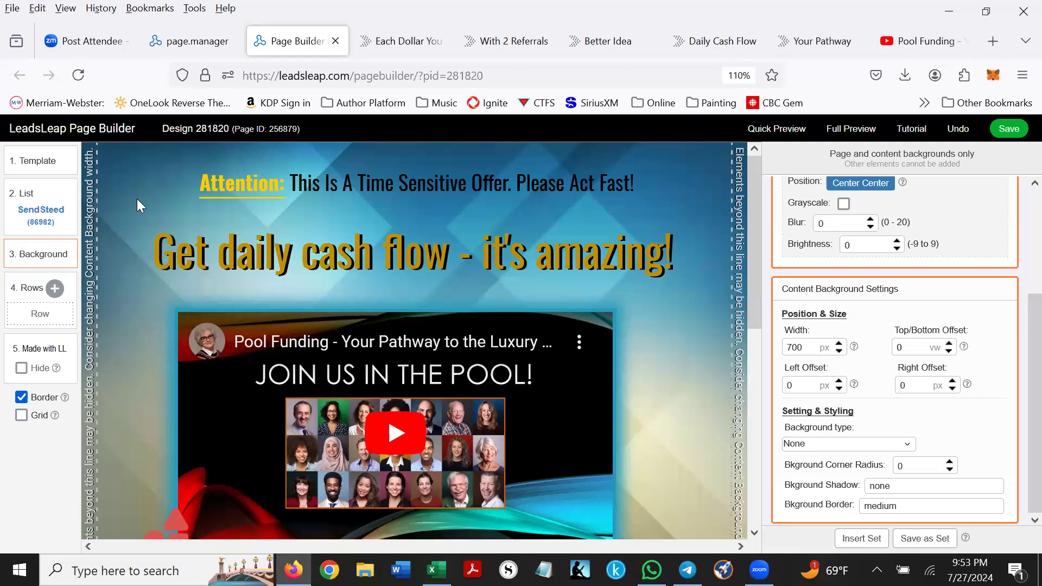
- Apply the '1-column with header' opt-in template to the page
click(37, 163)
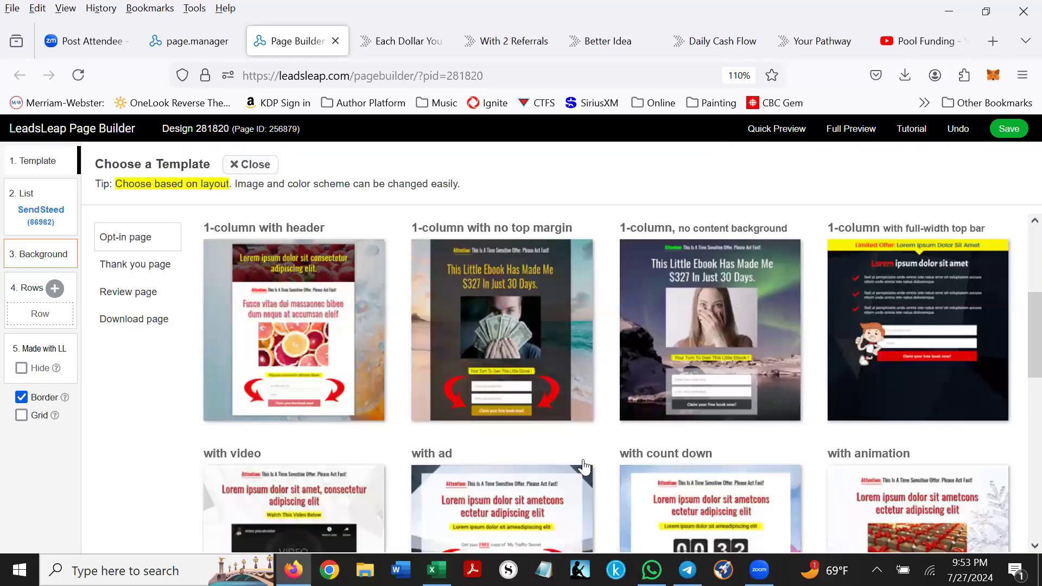
scroll(543, 407, down, 3)
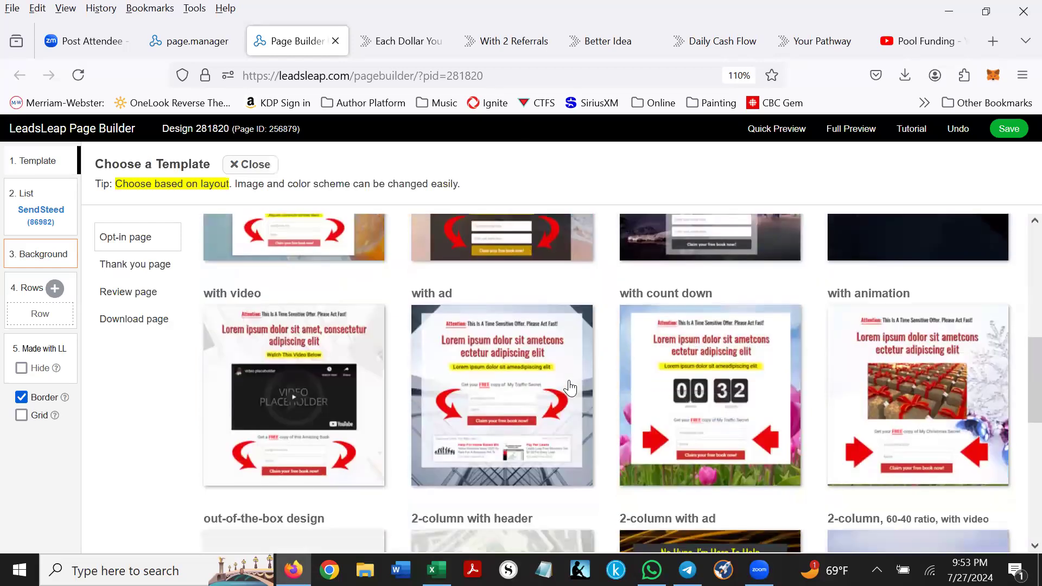
scroll(661, 396, up, 1)
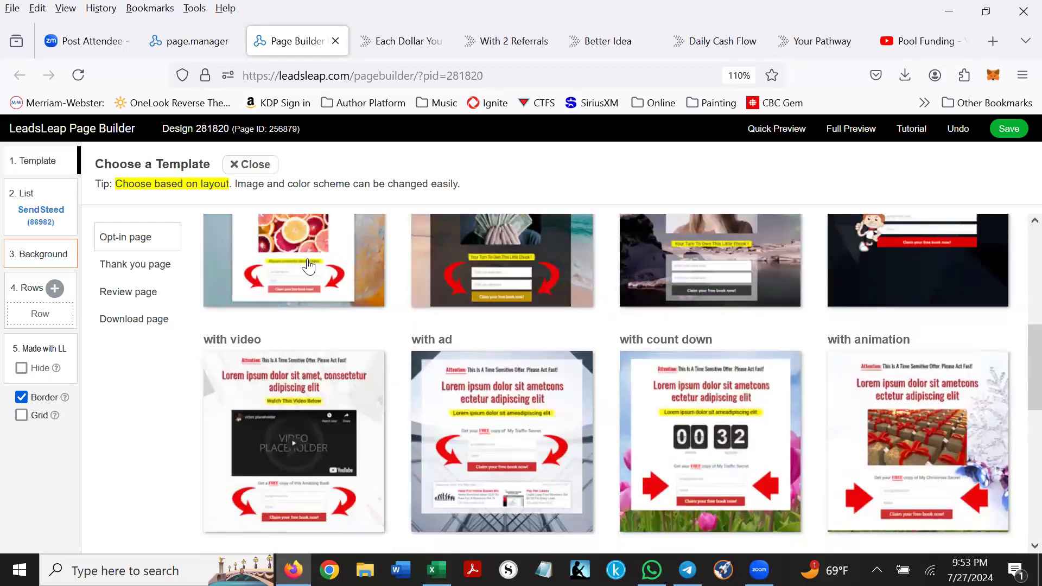
click(456, 286)
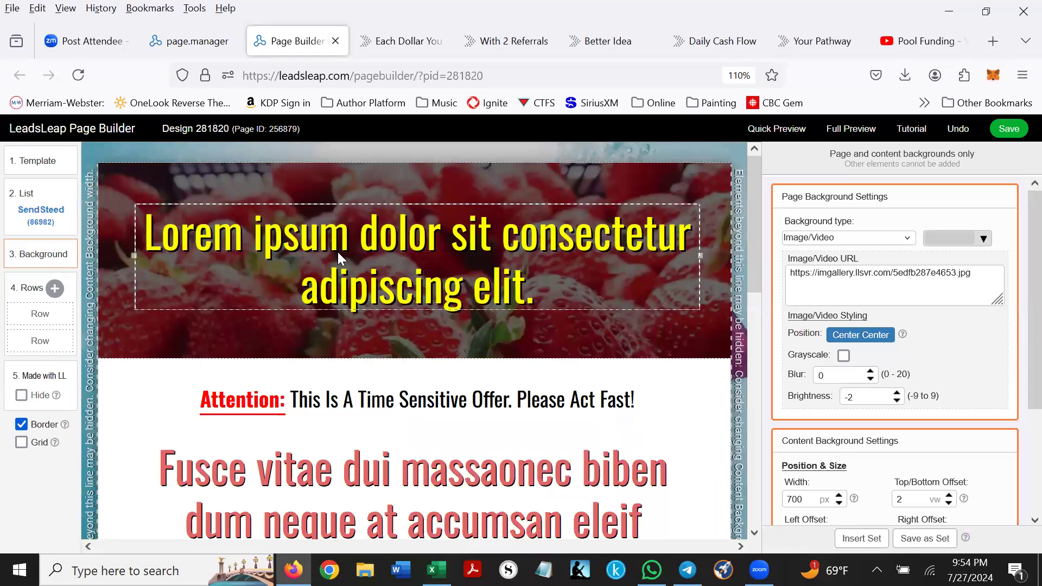
- Change the top headline from the Lorem ipsum text to 'Pool Funding!'
click(338, 258)
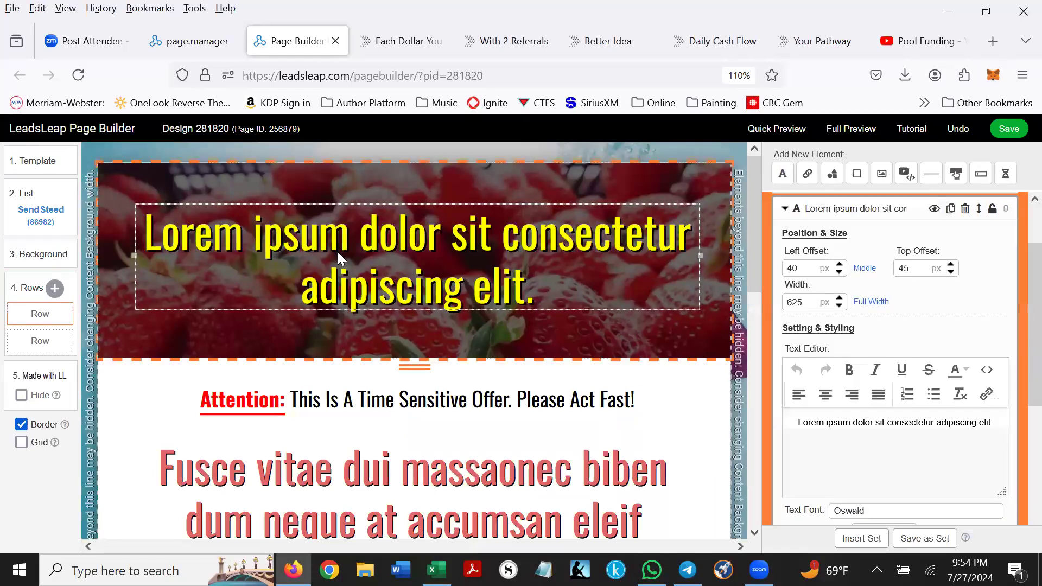
click(794, 422)
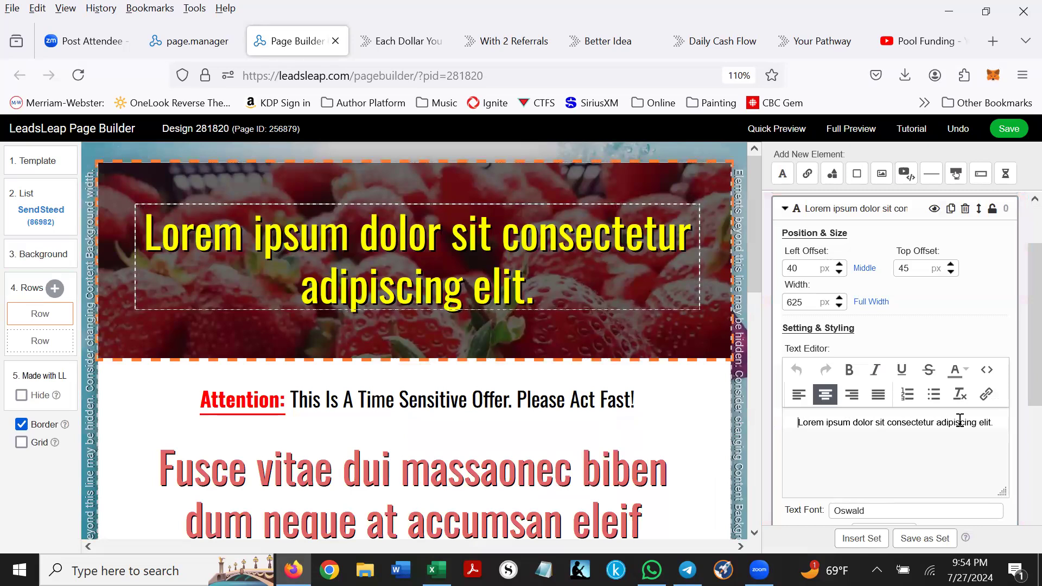
shift+click(995, 418)
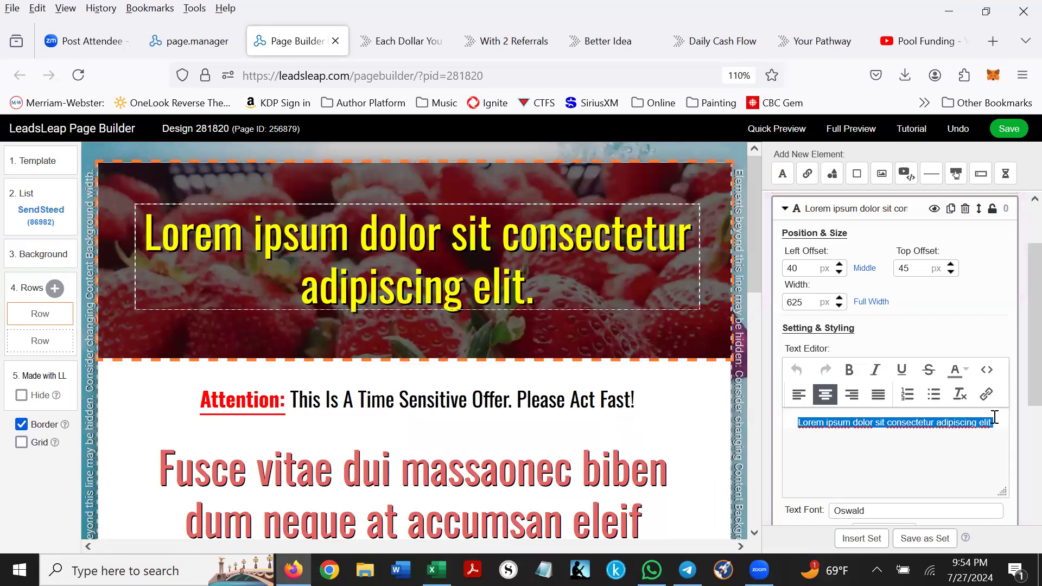
text(Pool Fuin)
key(BackSpace)
key(BackSpace)
text(ndgi)
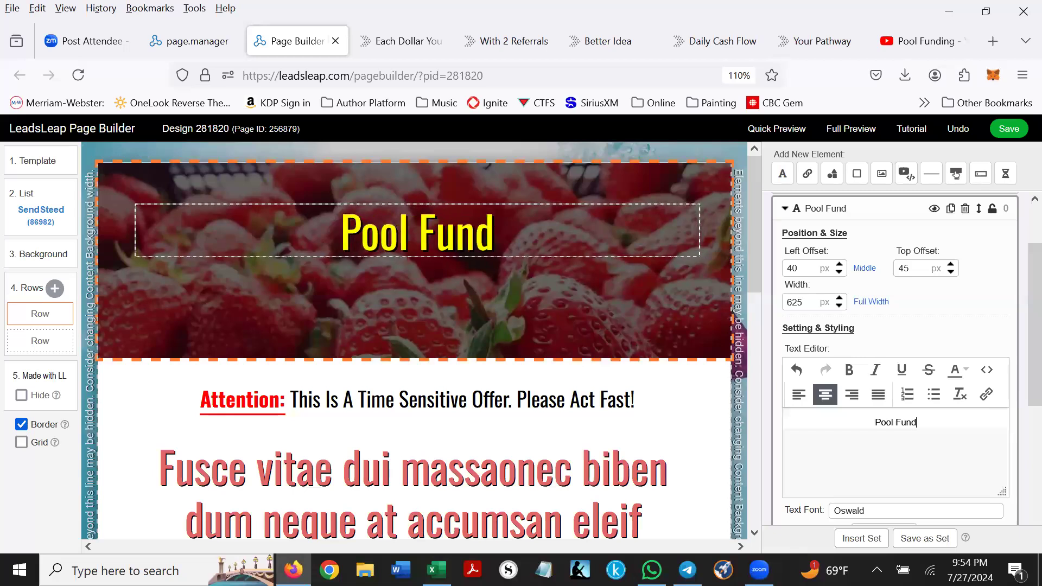
key(BackSpace)
key(BackSpace)
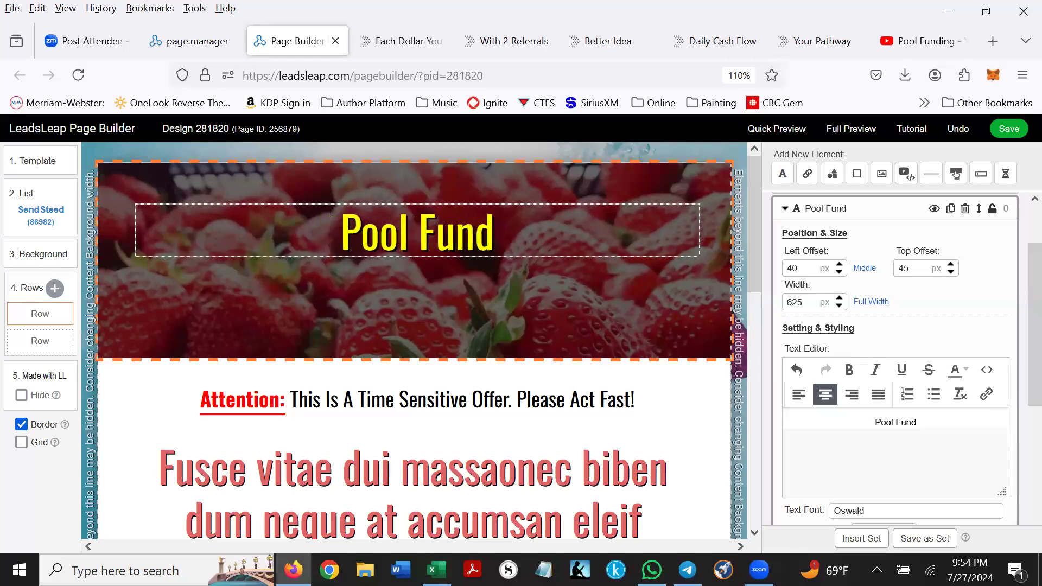
text(ing)
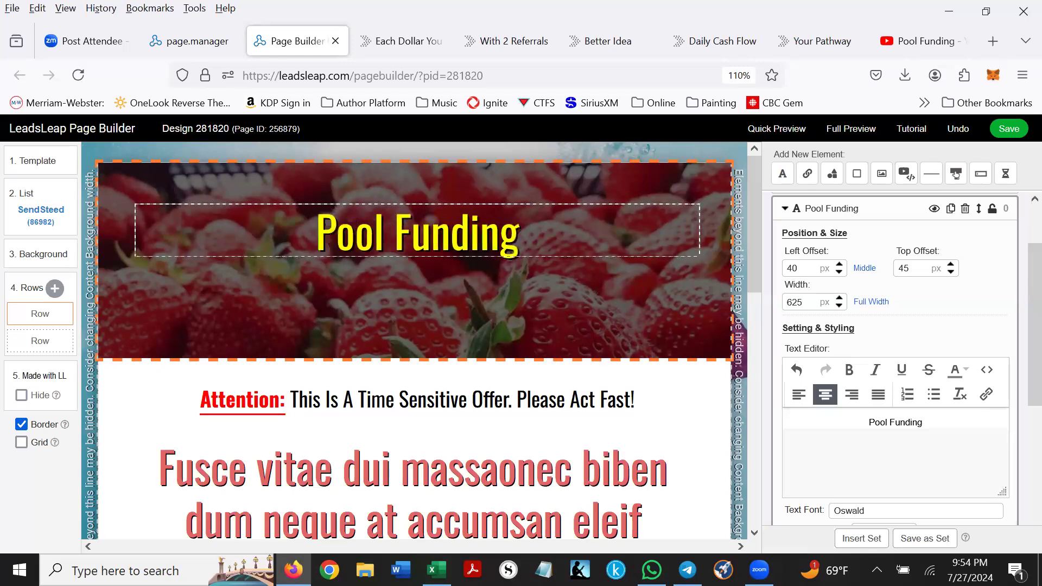
text(!)
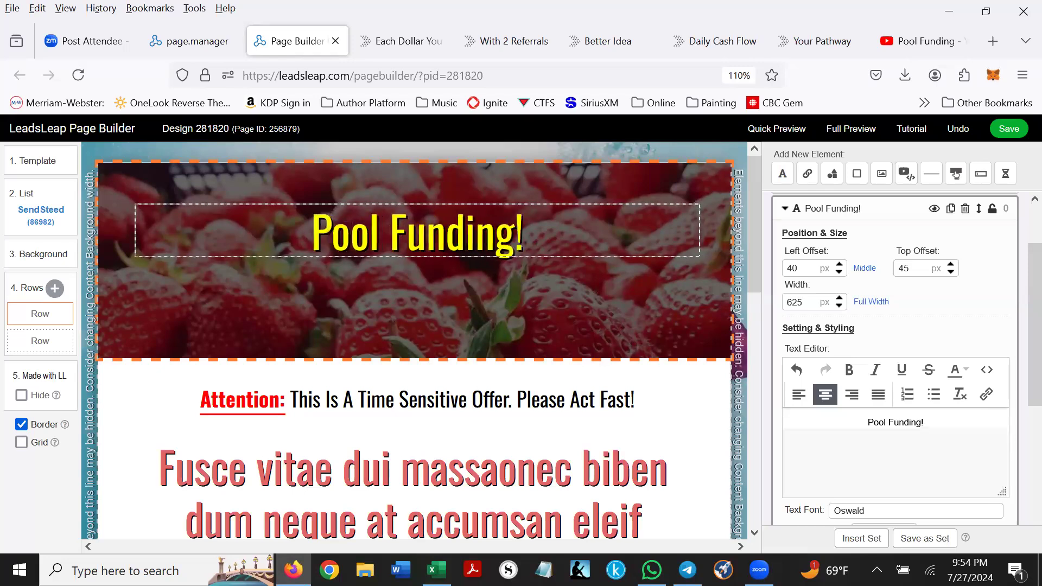
- Overwrite the Fusce subheading with scratch text and select the orange-slices picture
scroll(937, 506, down, 3)
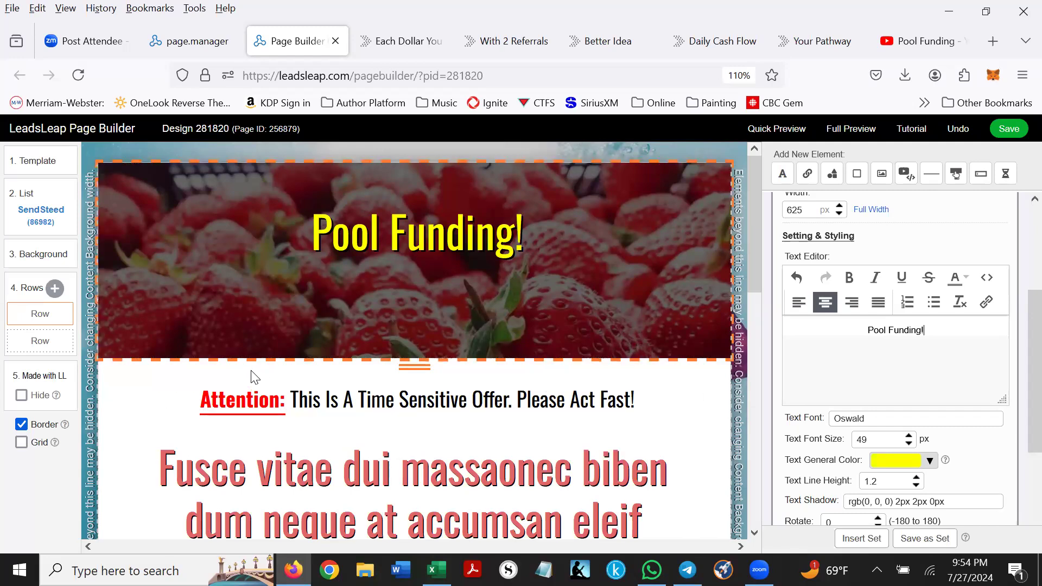
scroll(449, 378, down, 1)
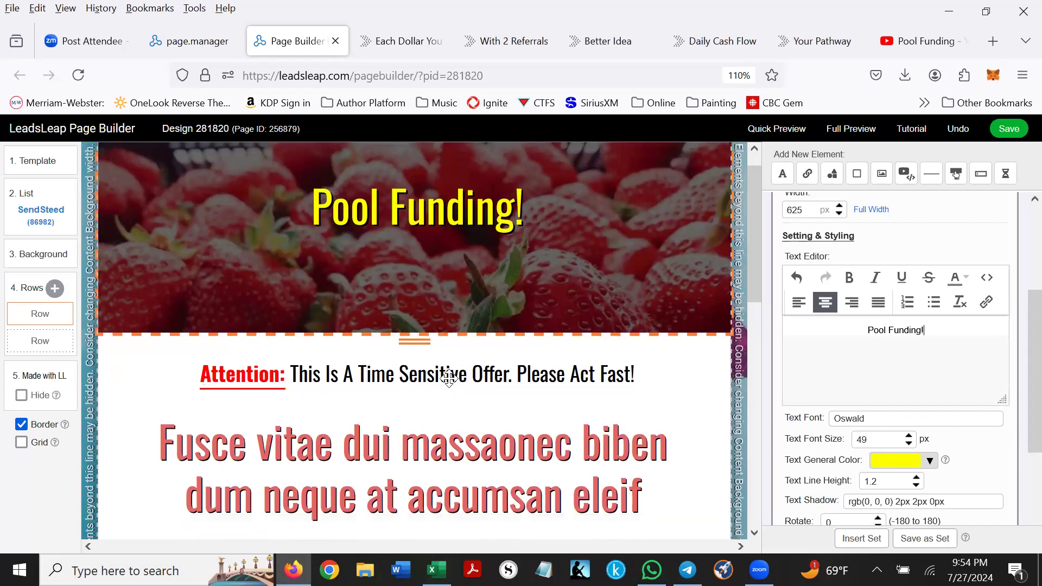
scroll(449, 378, down, 4)
click(433, 360)
drag(800, 422, 952, 434)
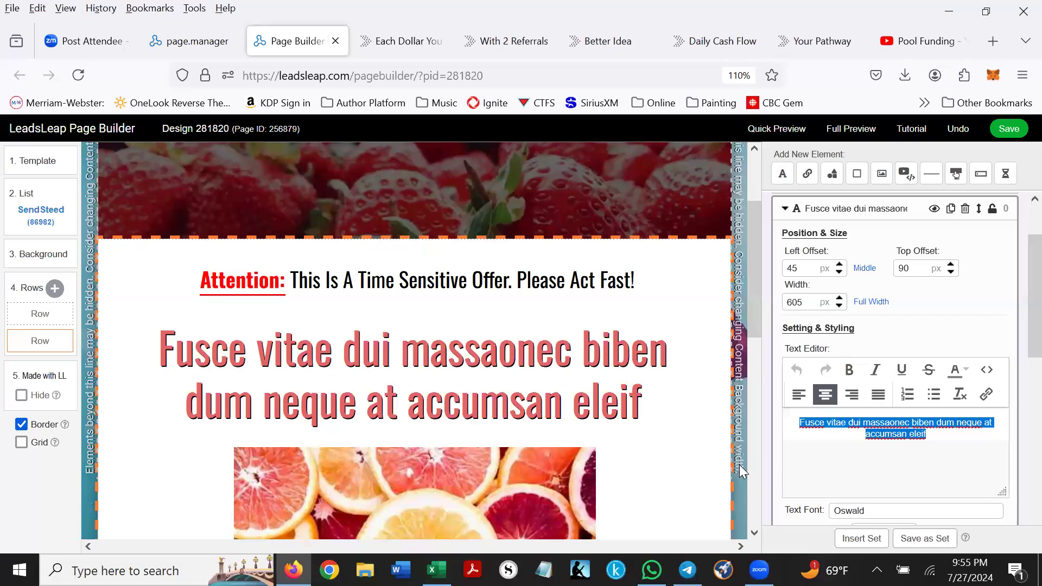
text(a;sldkfja;dlkjfas;dlkf)
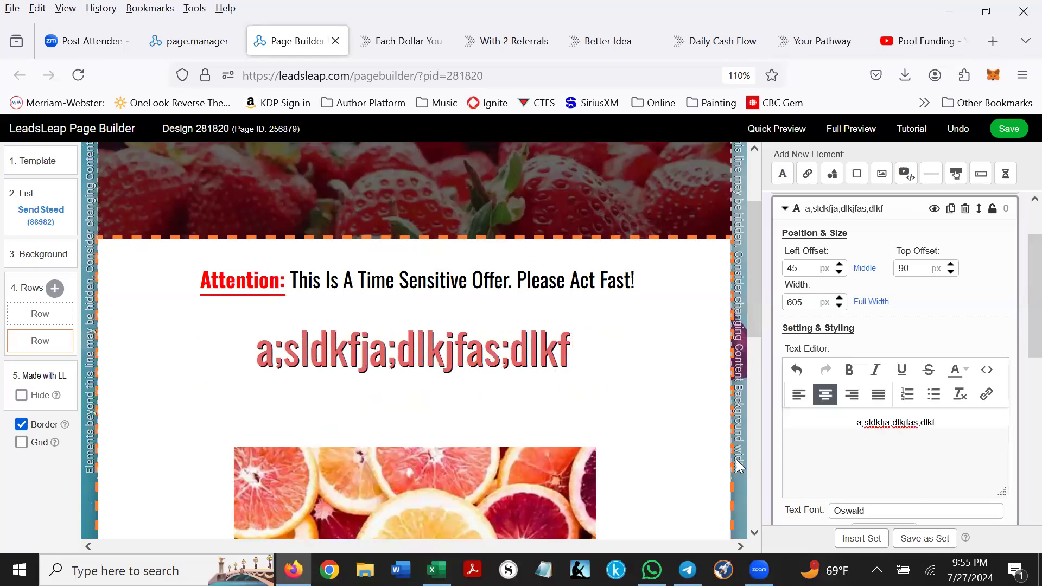
scroll(510, 426, down, 4)
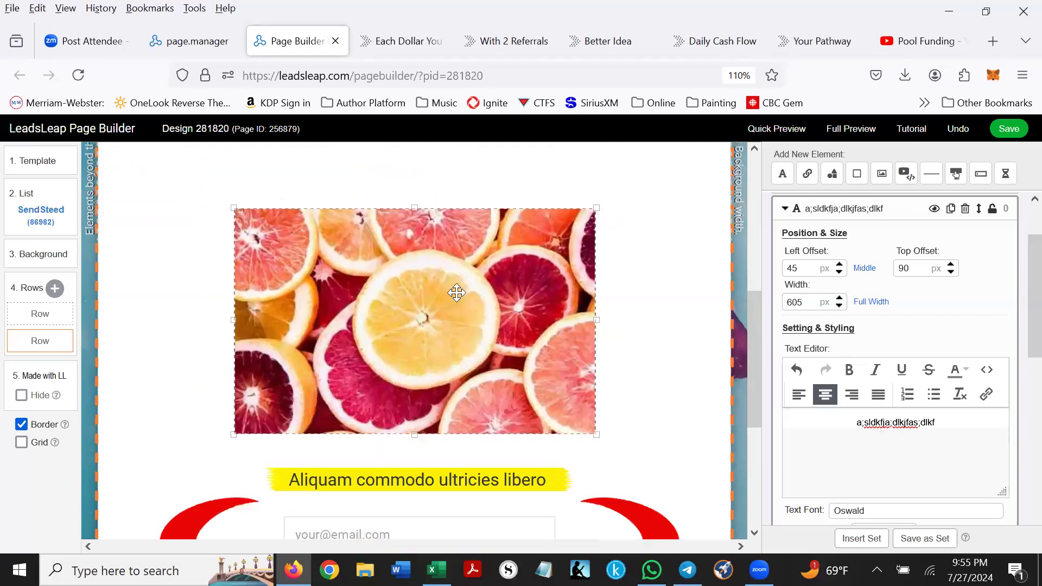
click(416, 296)
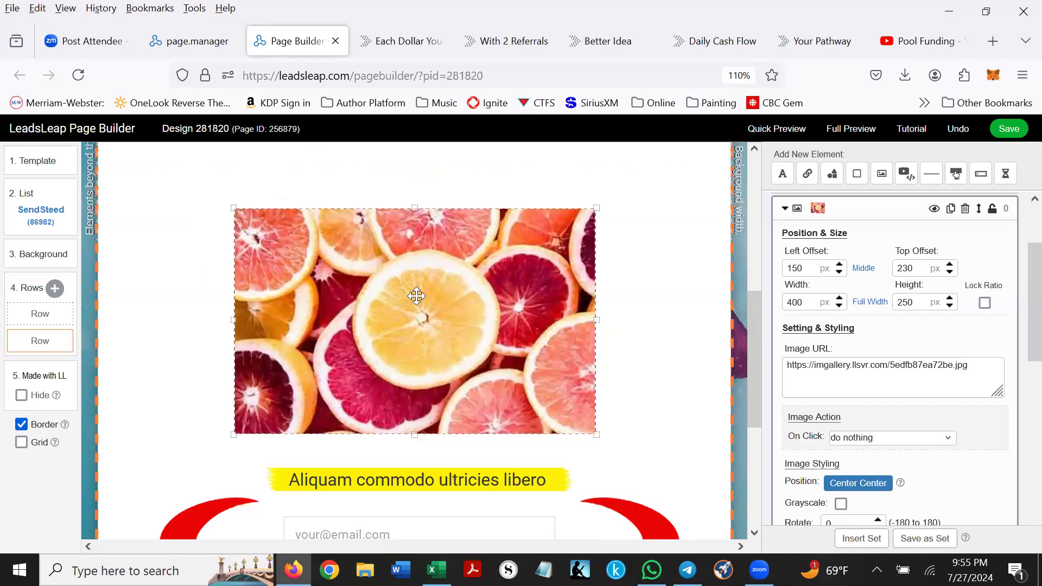
- Replace the orange-slices picture with the palm-tree sunset photo from the image gallery
click(983, 371)
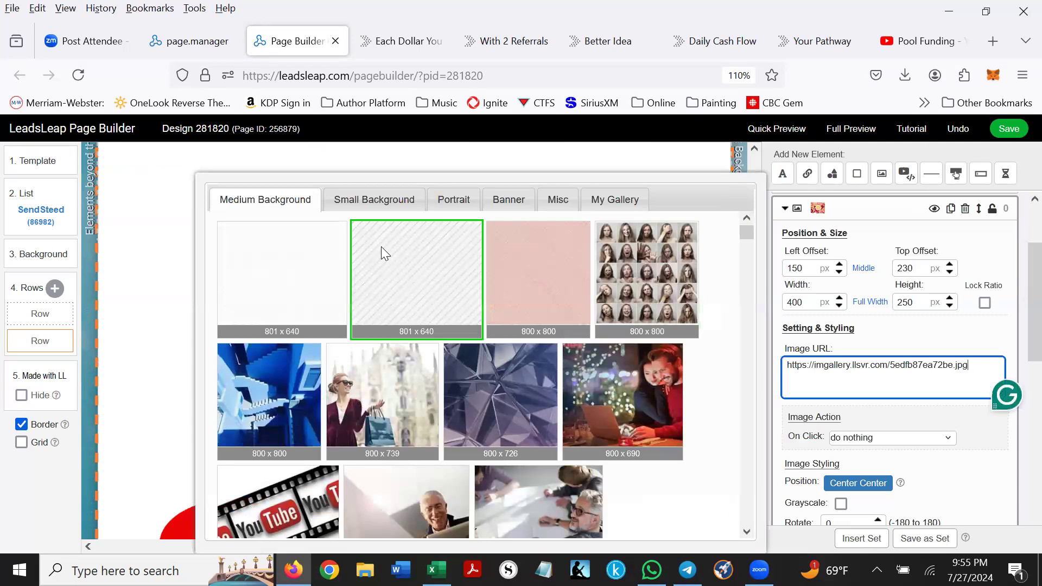
scroll(407, 256, down, 5)
scroll(434, 276, down, 3)
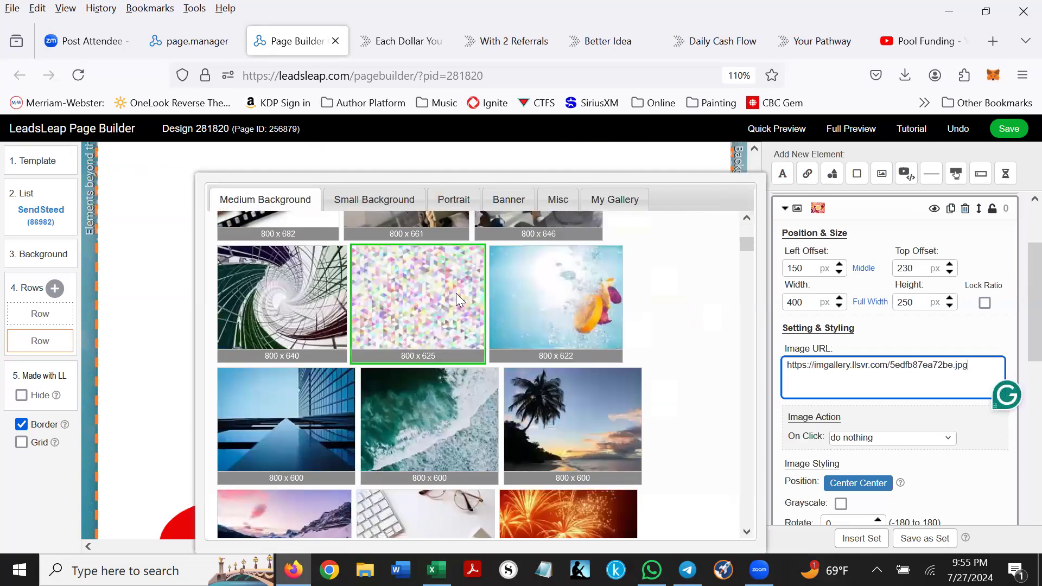
scroll(497, 323, down, 3)
click(570, 342)
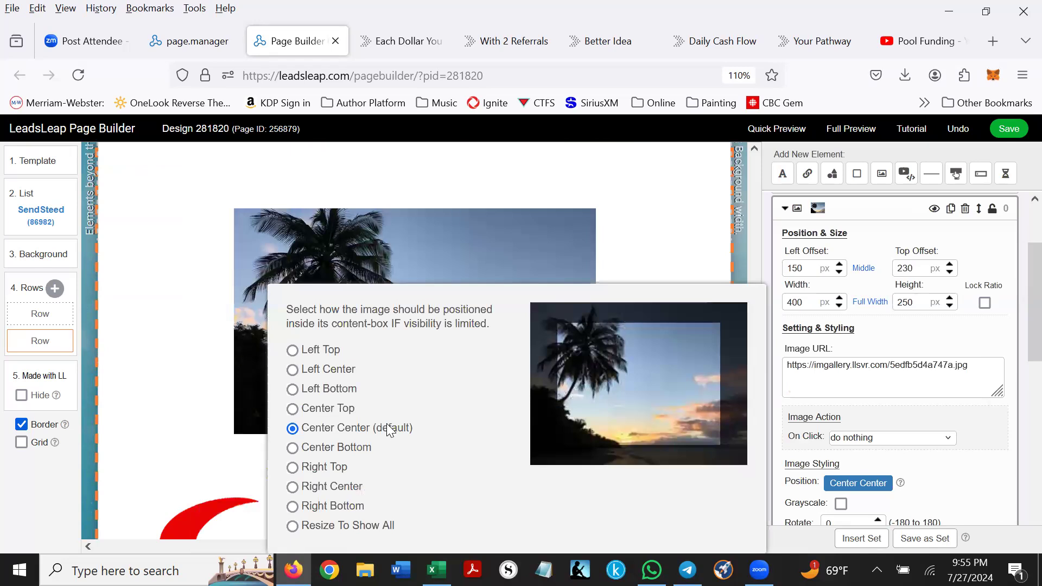
click(177, 292)
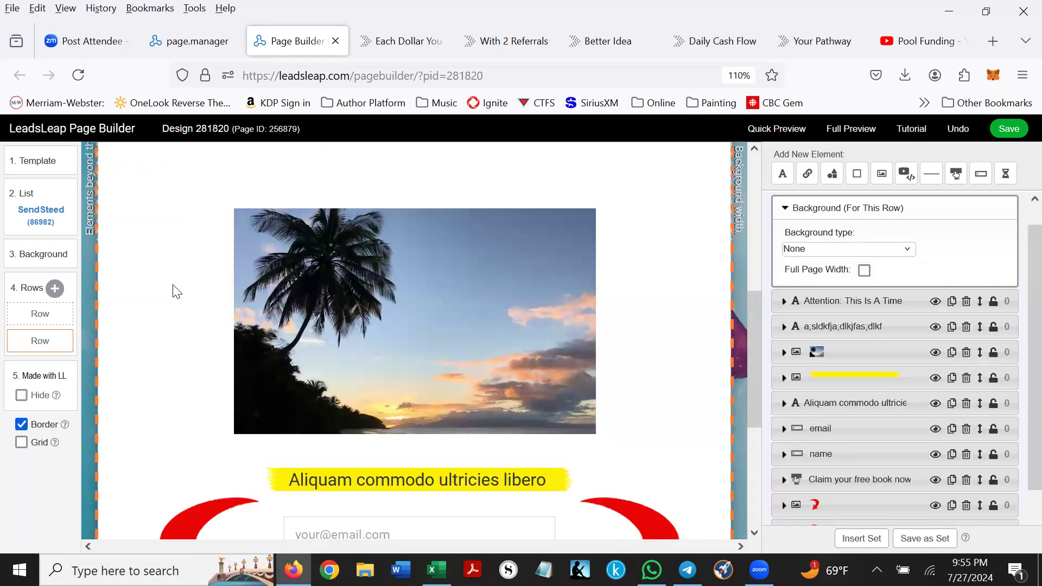
scroll(175, 291, down, 2)
scroll(178, 288, down, 2)
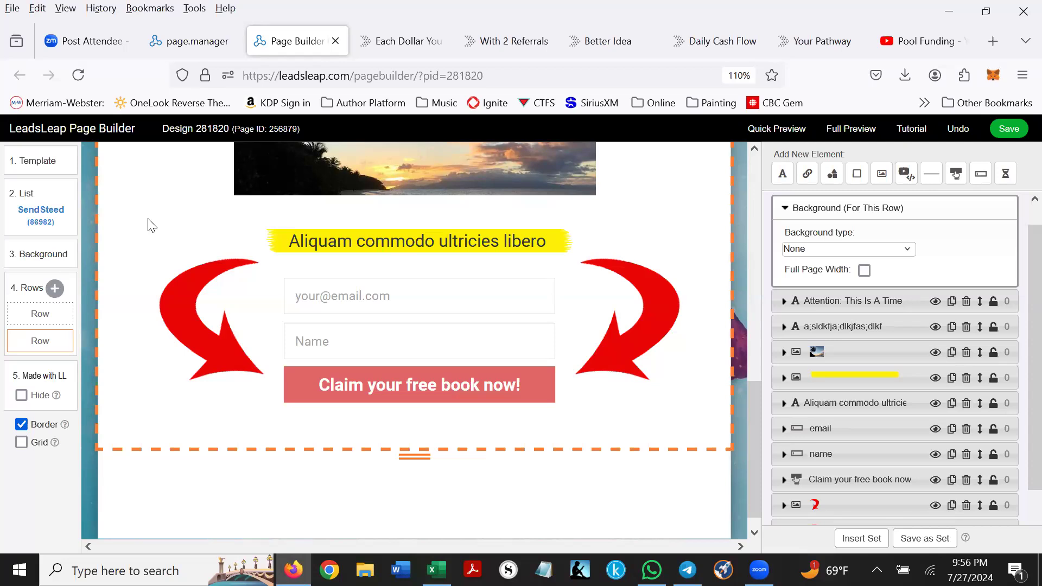
- Replace the Aliquam banner text with a phone number
click(364, 242)
click(828, 421)
drag(919, 421, 944, 422)
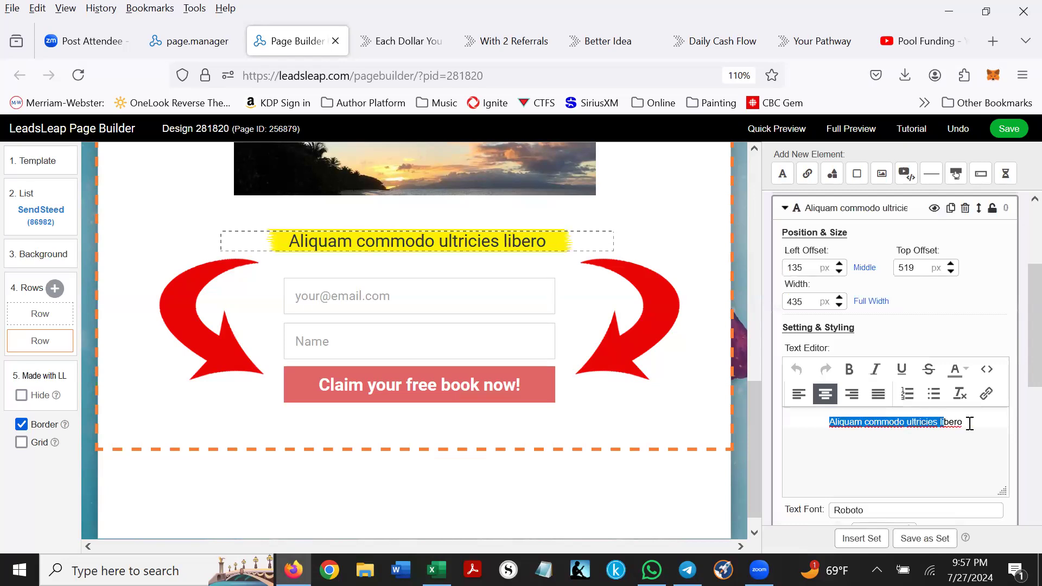
key(Delete)
key(Delete)
key(Delete)
key(Delete)
key(Delete)
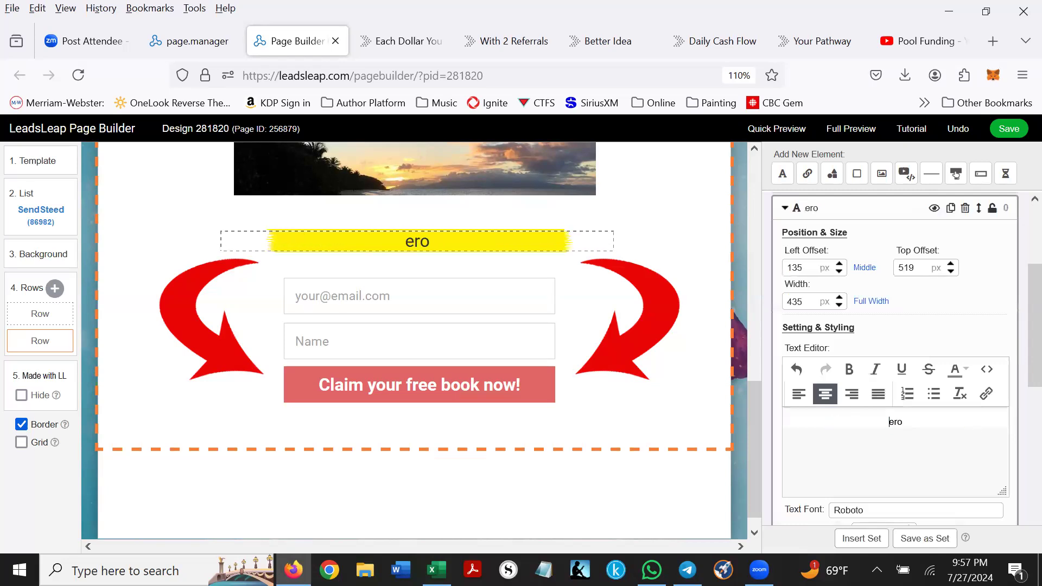
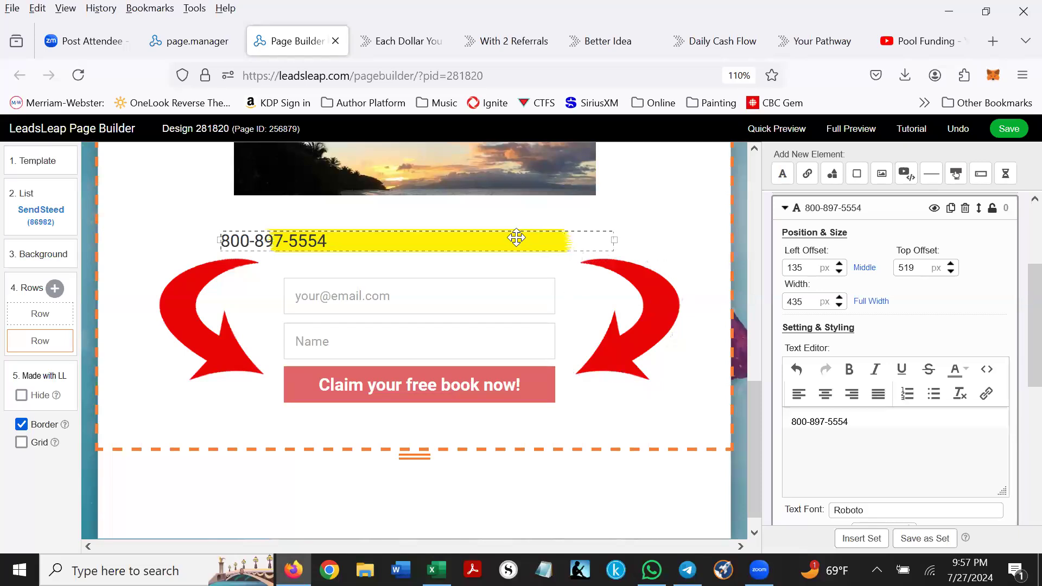
- Narrow the phone number's text box and centre it on the yellow banner
drag(610, 240, 410, 239)
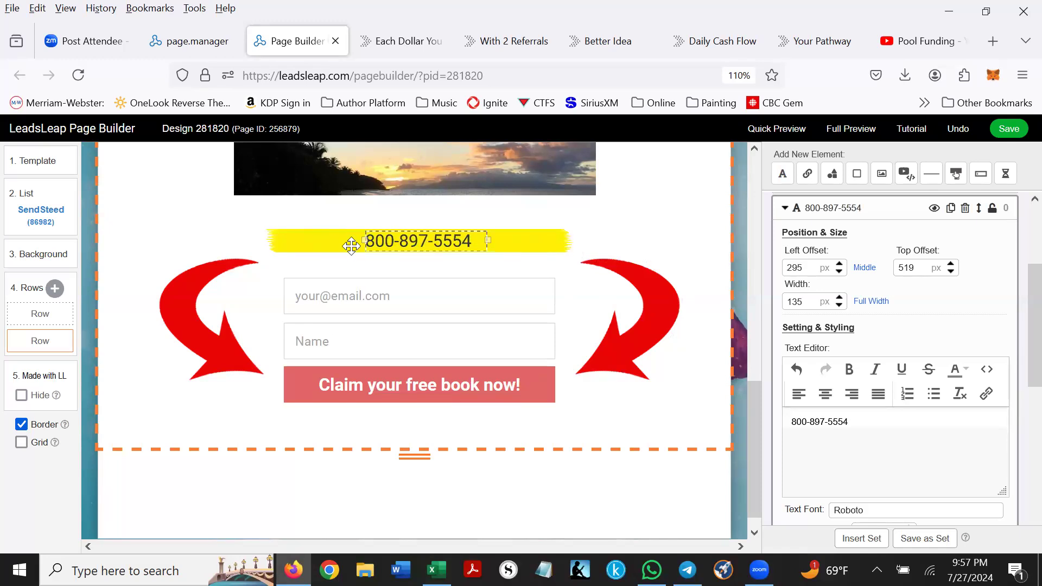
click(221, 223)
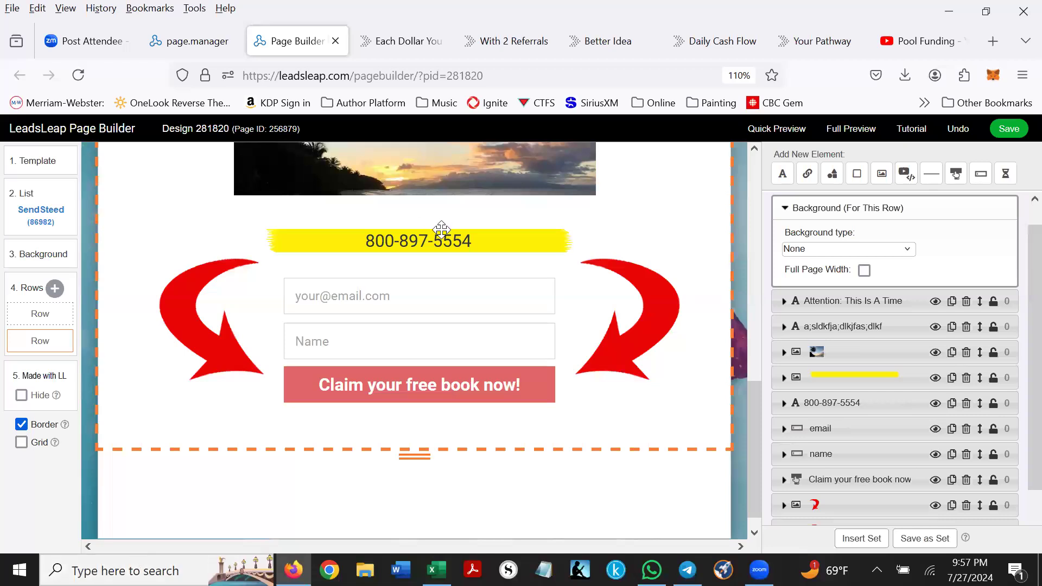
scroll(468, 205, up, 2)
click(471, 207)
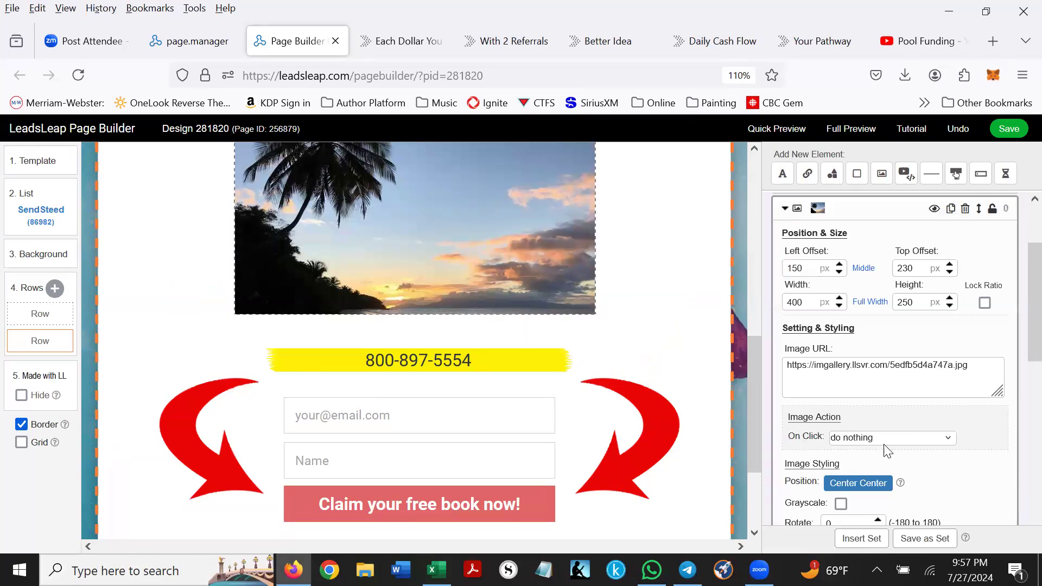
- Set the palm-tree sunset image to open a website in a new tab when clicked
click(948, 439)
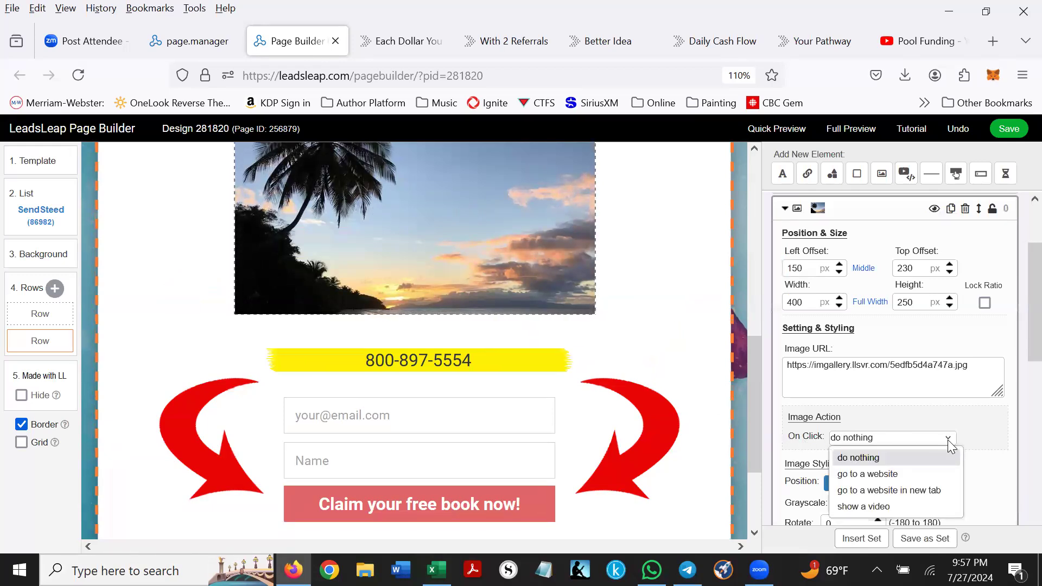
click(897, 490)
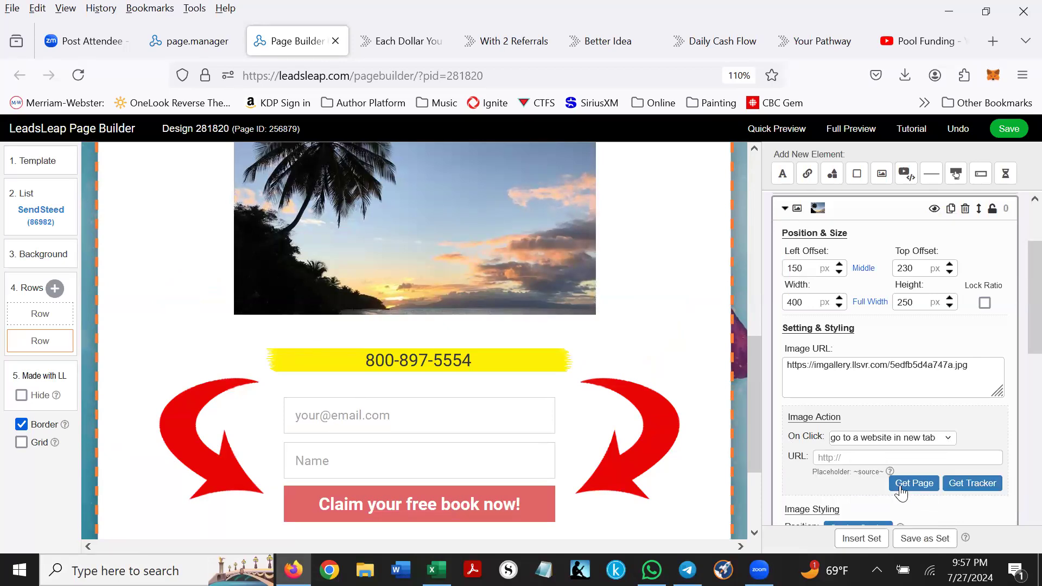
click(821, 457)
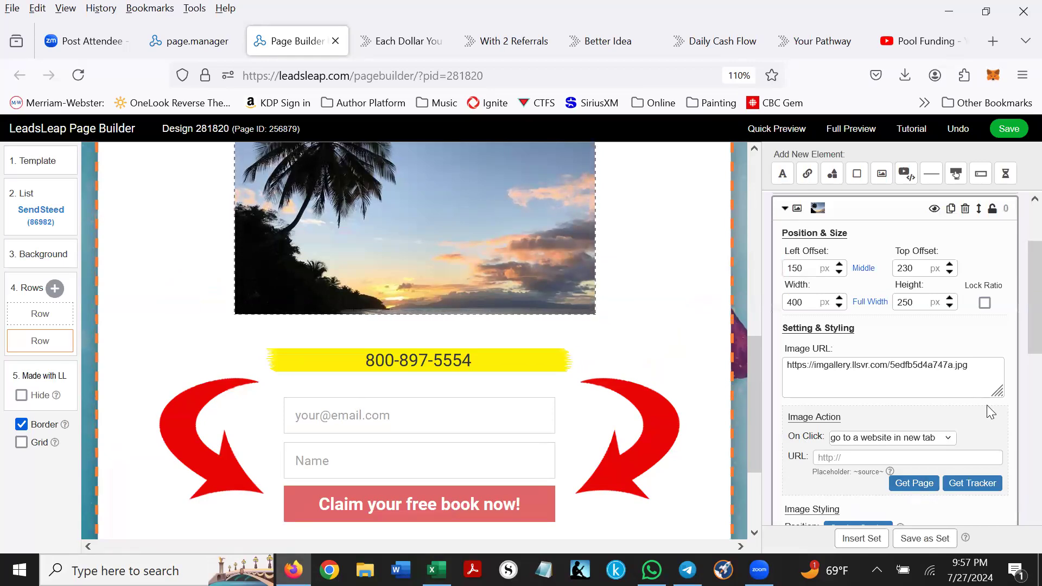
click(620, 427)
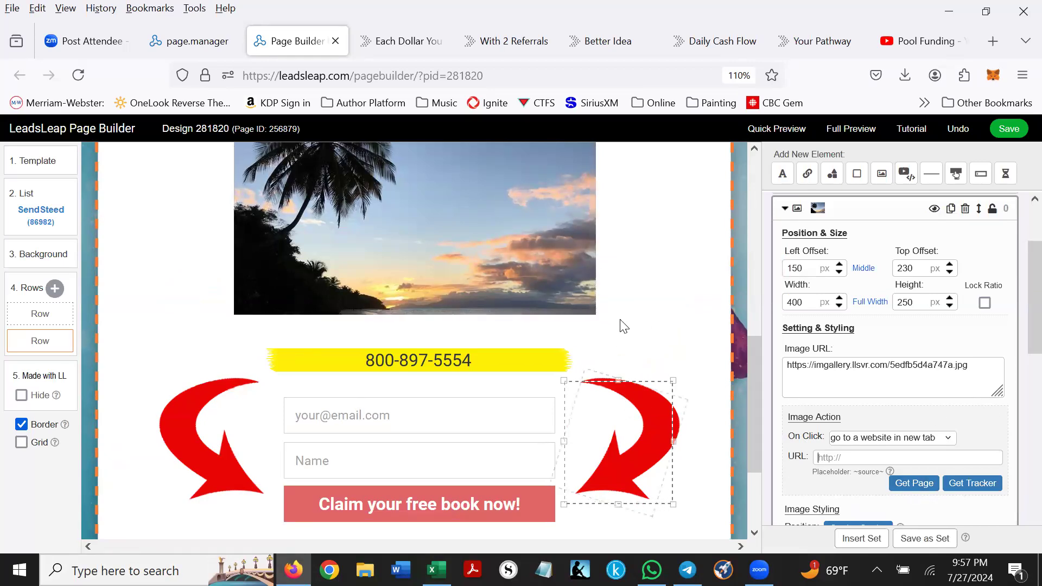
scroll(619, 302, down, 3)
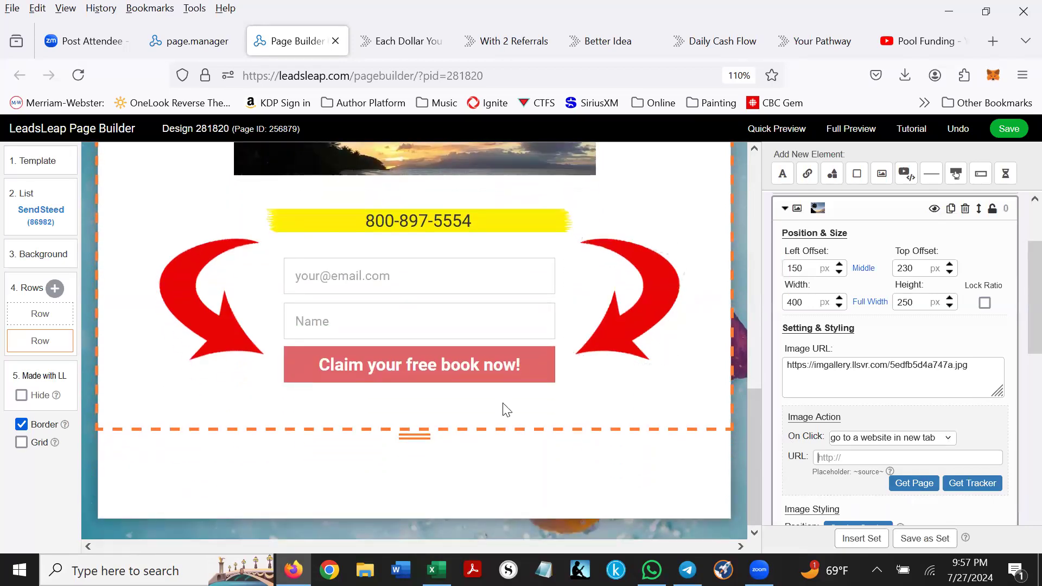
- Give the right red arrow the same open-website-in-new-tab click action
click(637, 296)
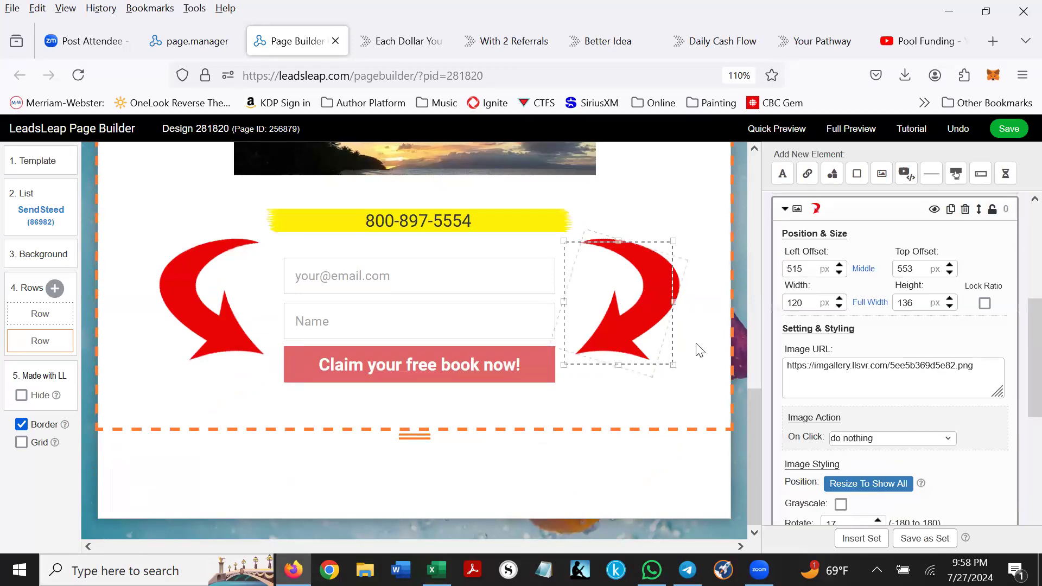
click(954, 432)
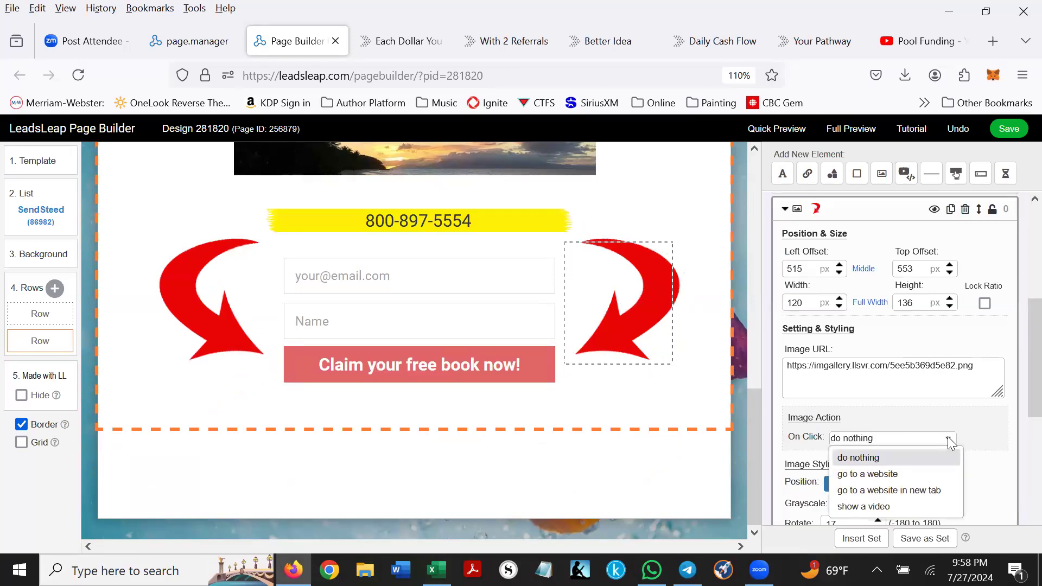
click(872, 486)
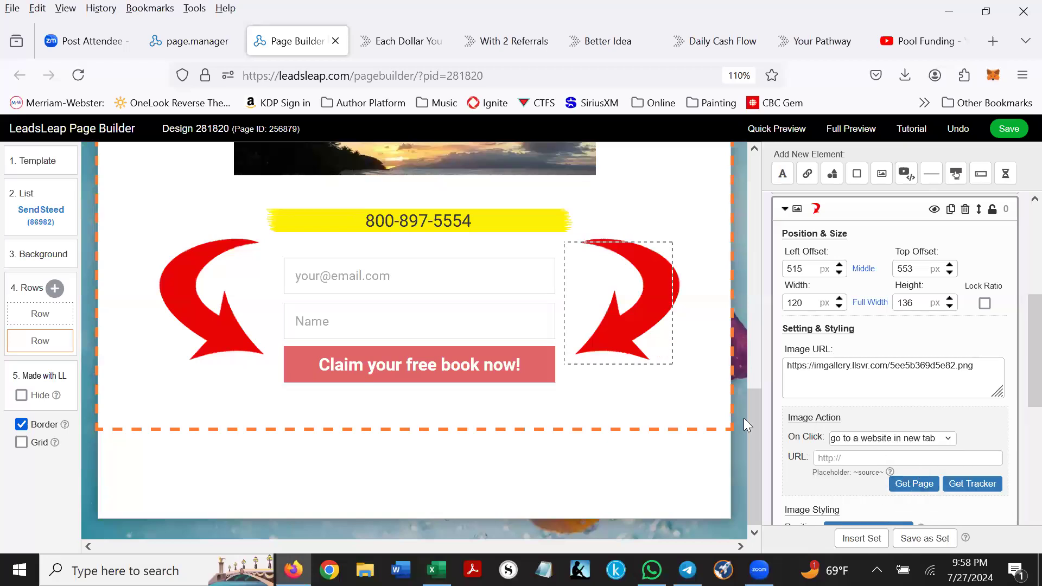
scroll(281, 420, up, 10)
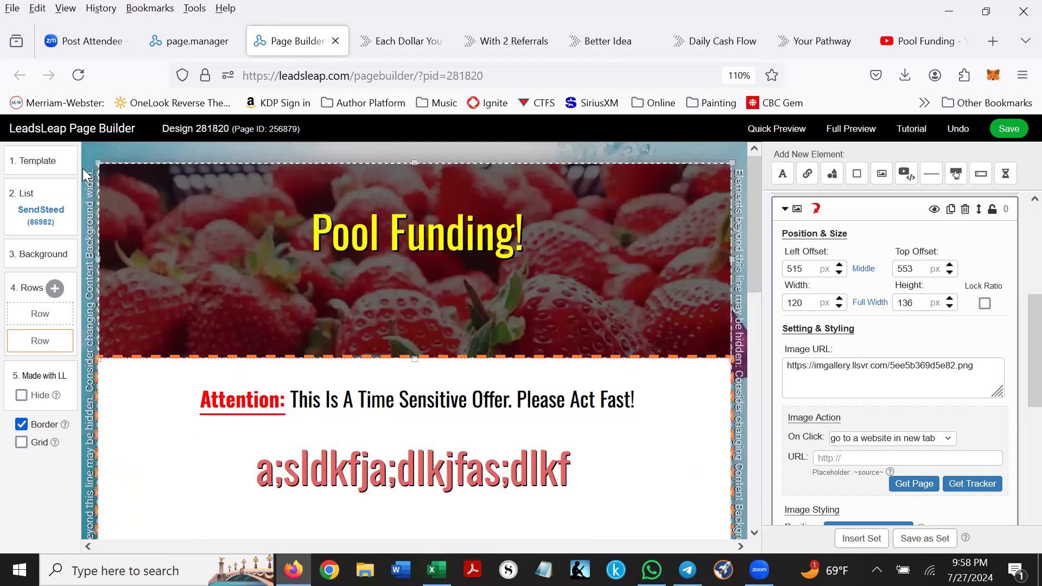
- Browse the opt-in template grid, including Blank page, Full content width and 1-column with header
click(40, 165)
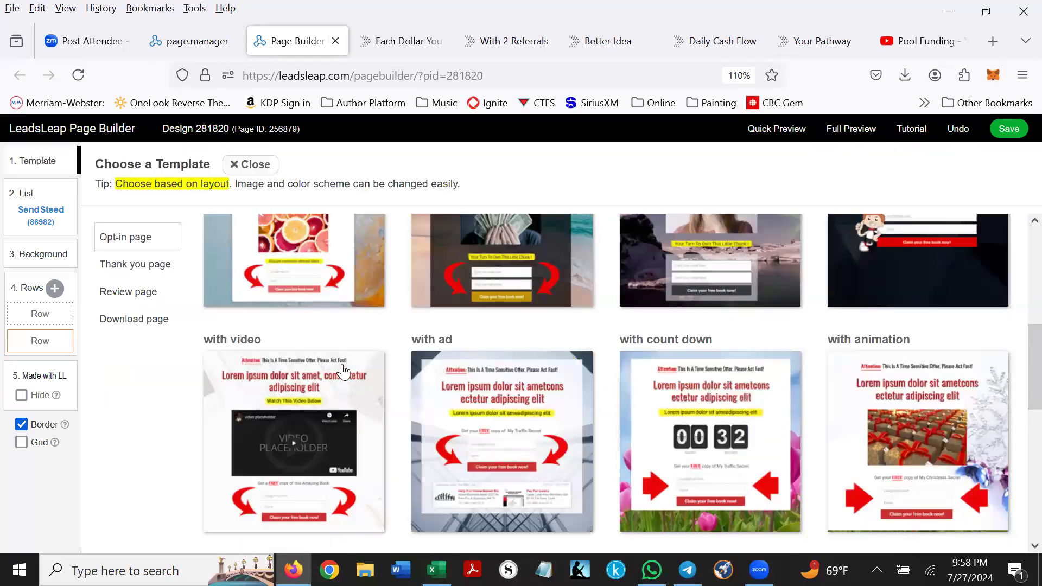
scroll(346, 361, down, 1)
scroll(346, 361, down, 8)
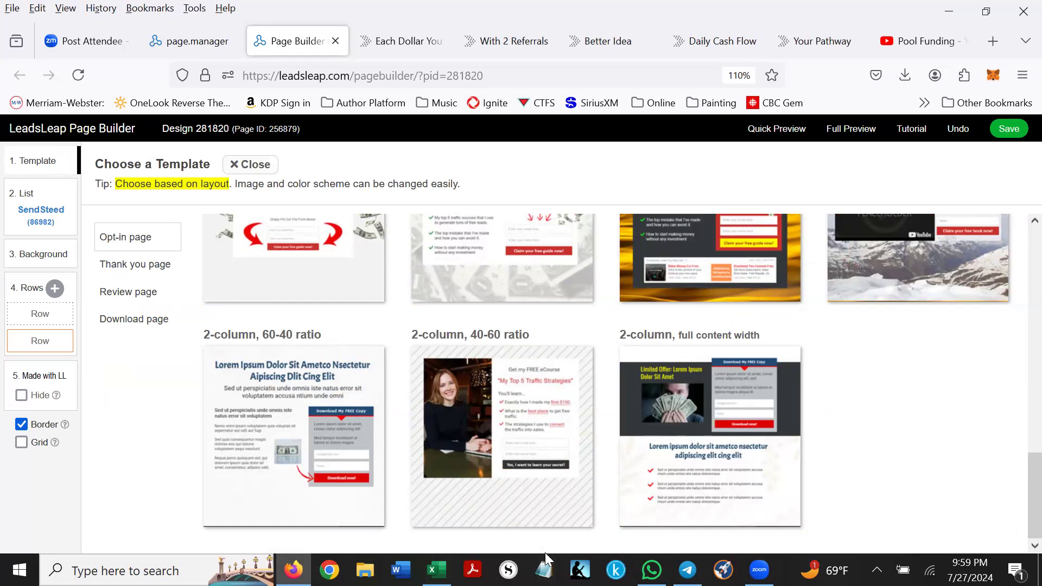
scroll(616, 418, up, 10)
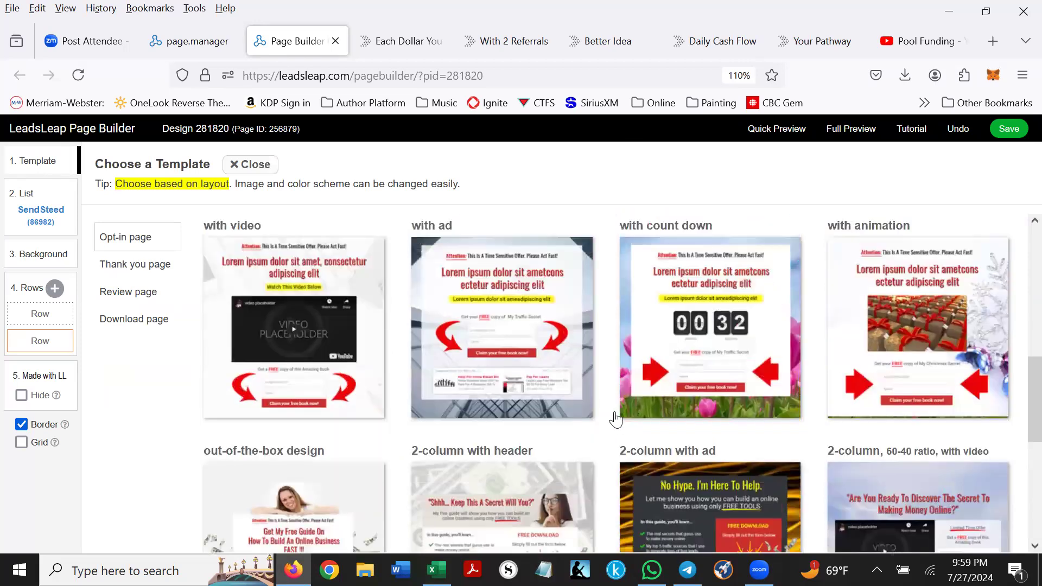
scroll(616, 418, up, 3)
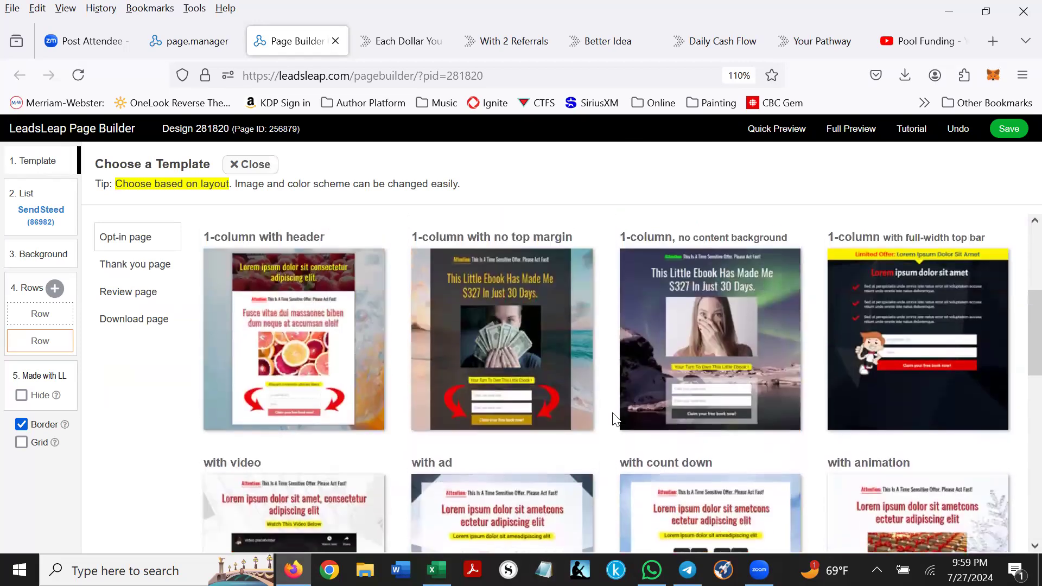
scroll(619, 419, up, 5)
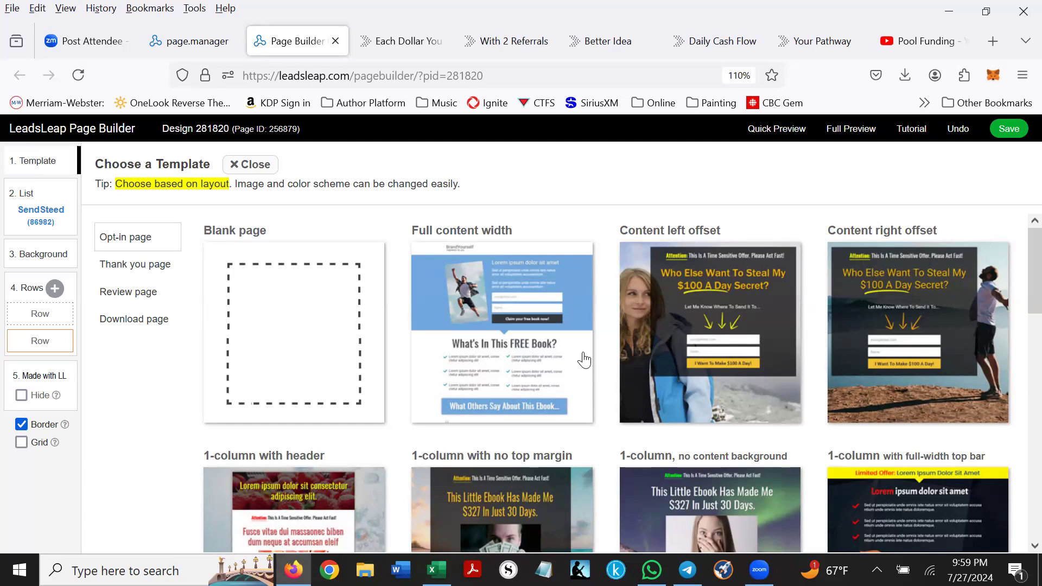
- Save the page design and dismiss the 'Work saved.' alert
click(1010, 134)
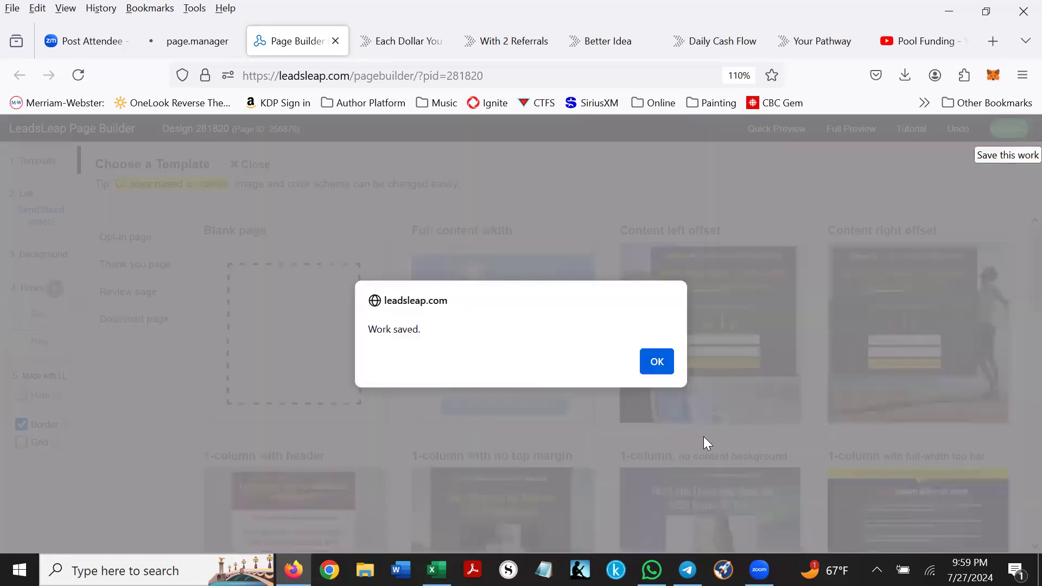
click(657, 362)
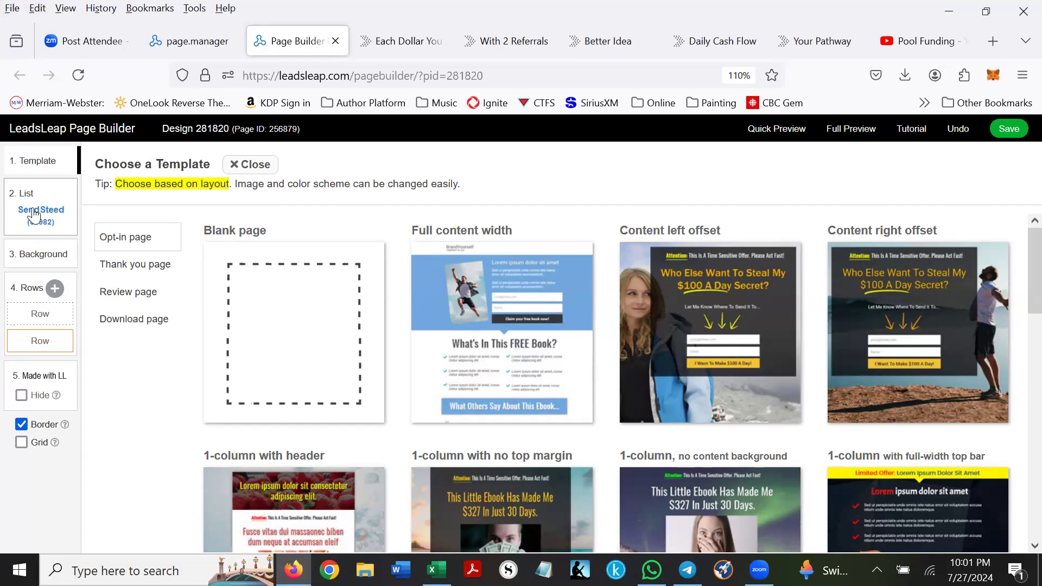
- Add a SendSteed list named 'Pool funding test 2' in List Manager
click(163, 41)
click(76, 247)
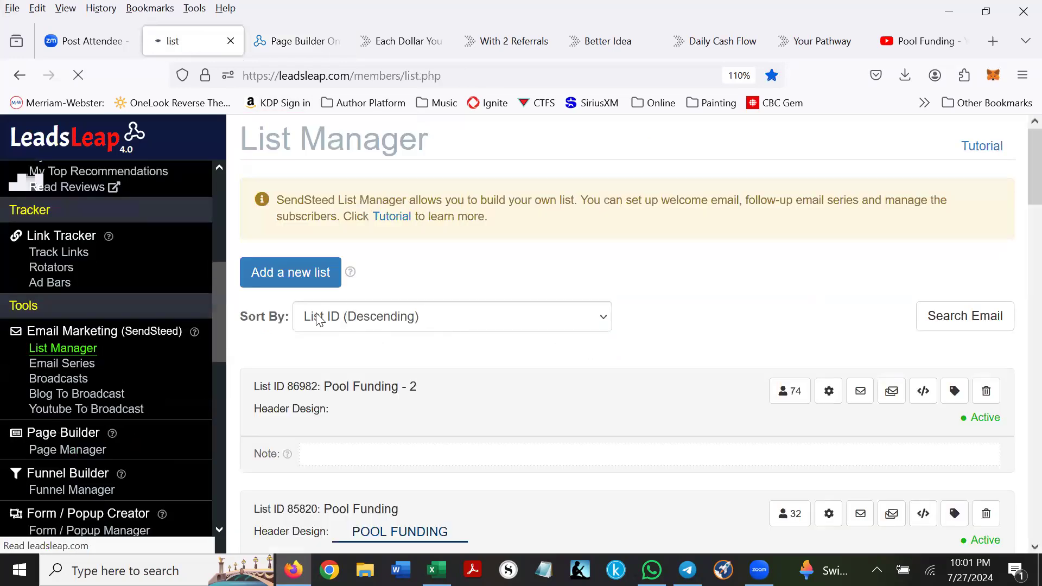
click(303, 277)
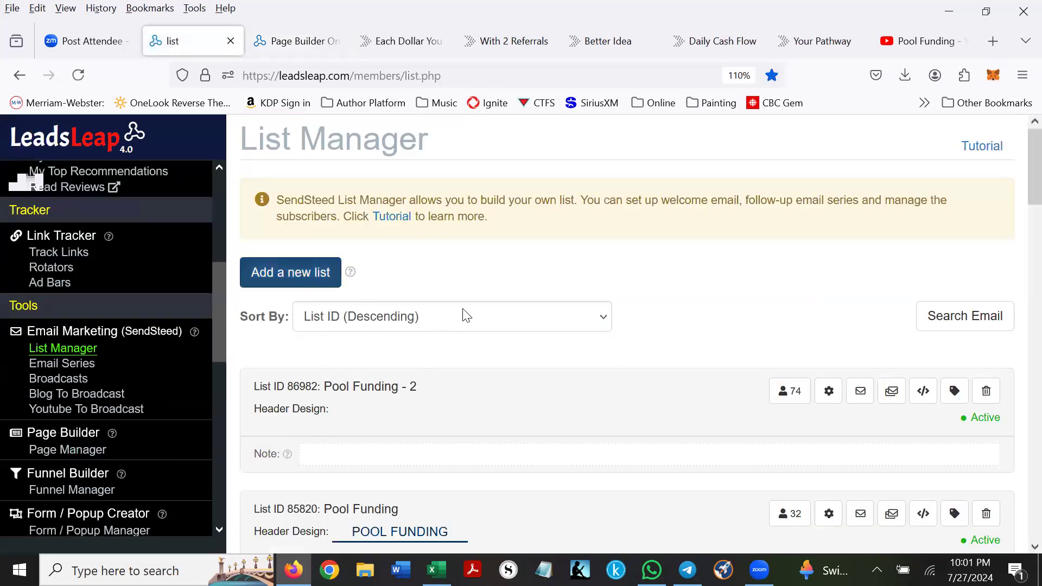
click(280, 224)
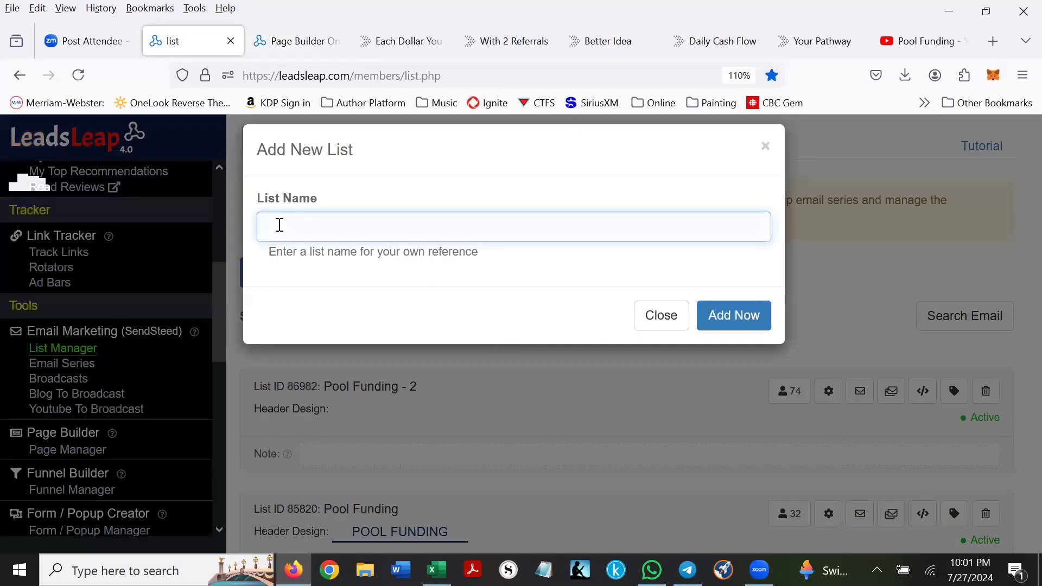
text(Pool funding test 2)
click(730, 316)
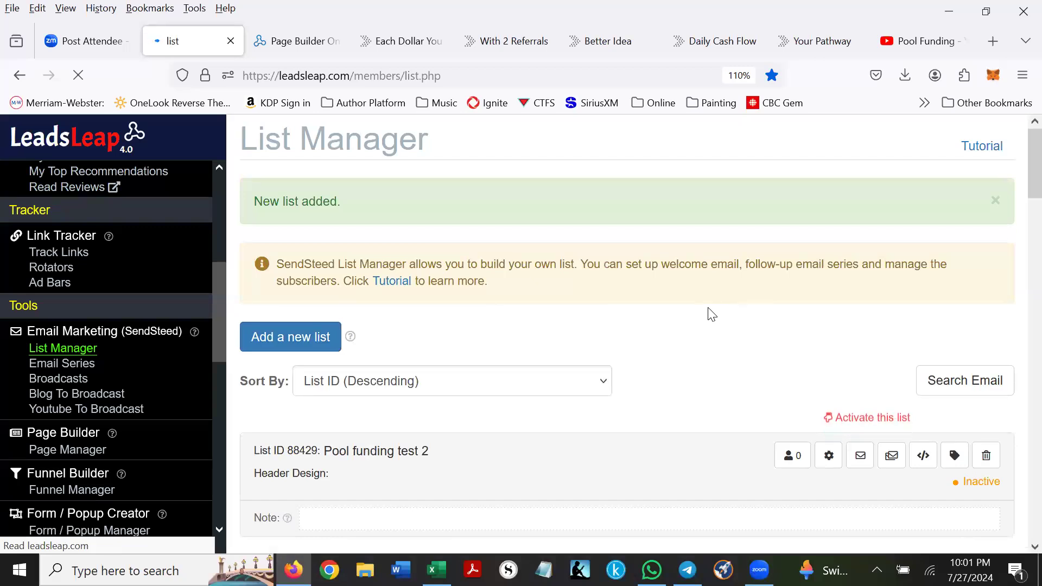
scroll(706, 298, down, 3)
click(827, 296)
scroll(578, 270, down, 3)
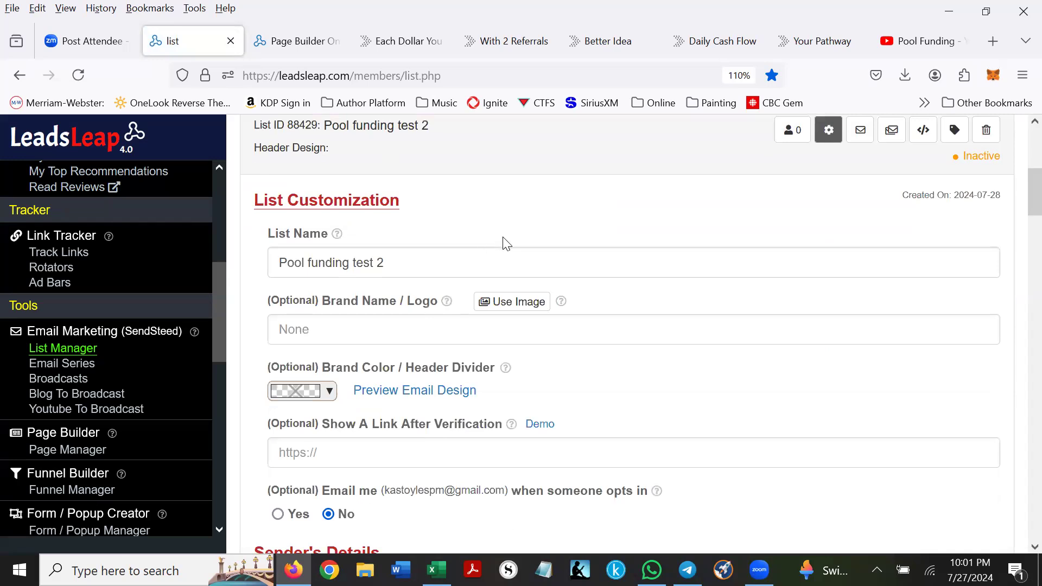
scroll(369, 315, down, 3)
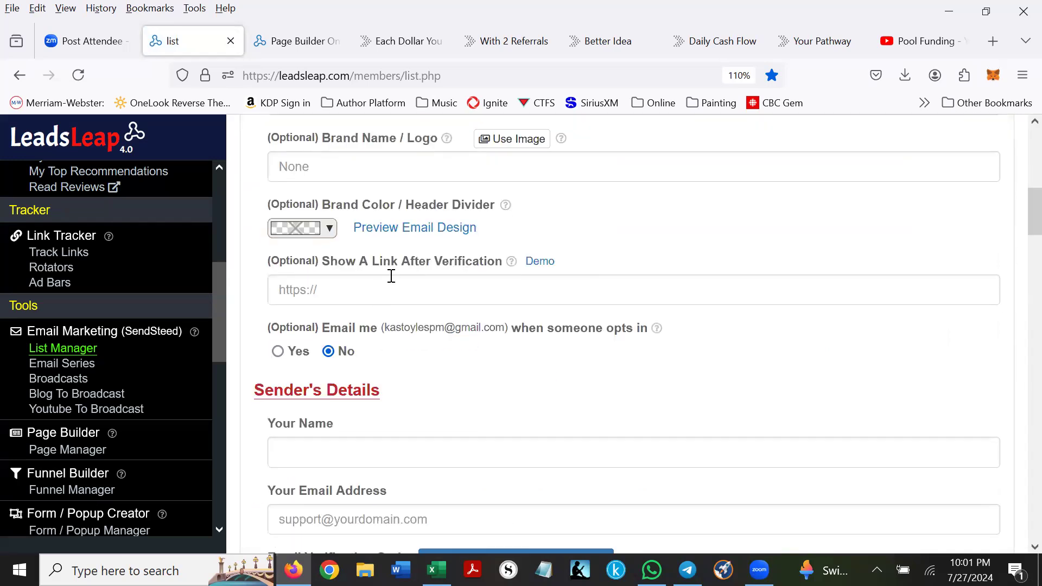
scroll(304, 306, down, 3)
click(282, 286)
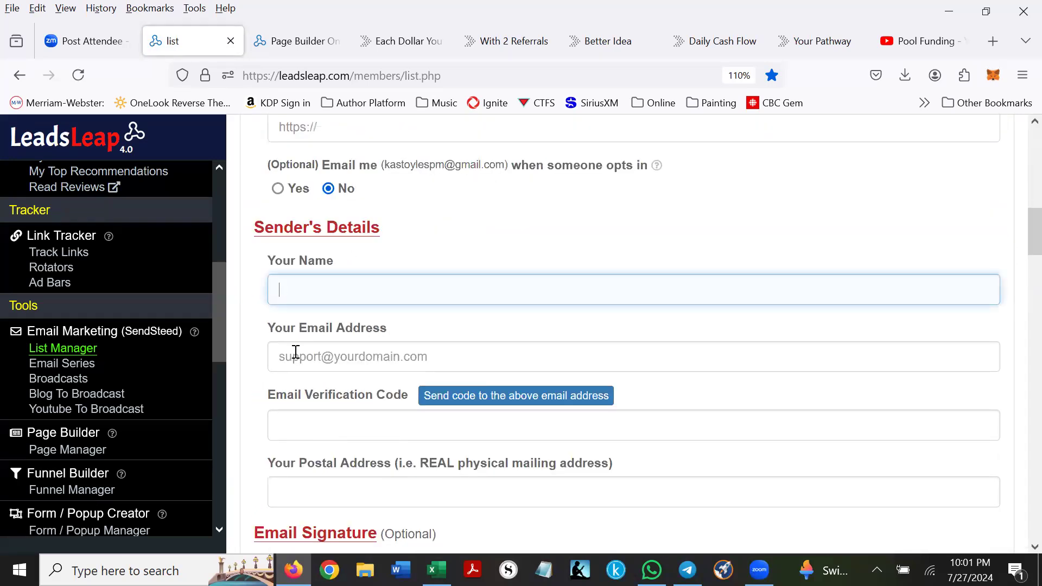
click(293, 356)
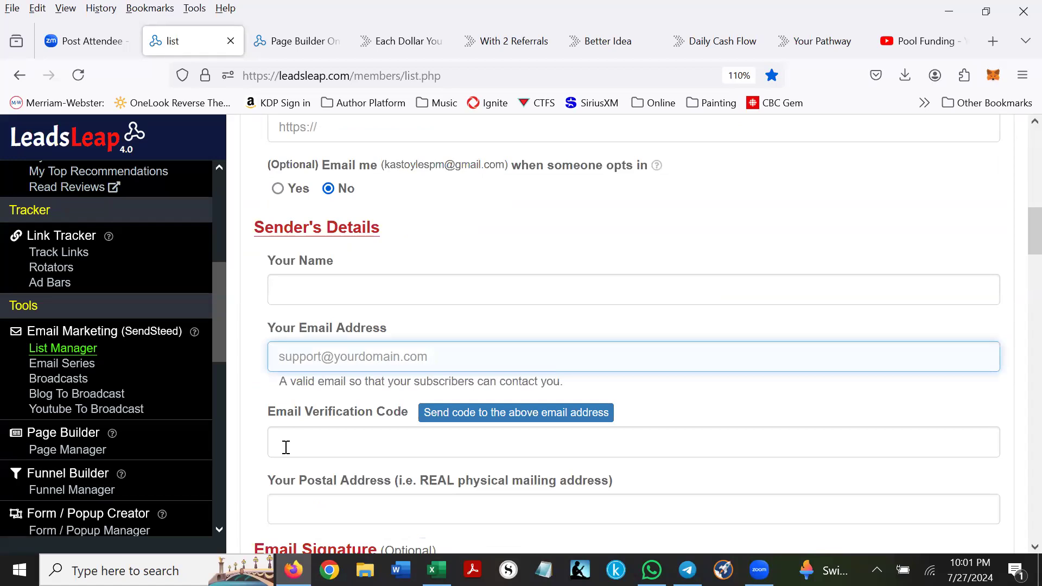
scroll(286, 447, down, 3)
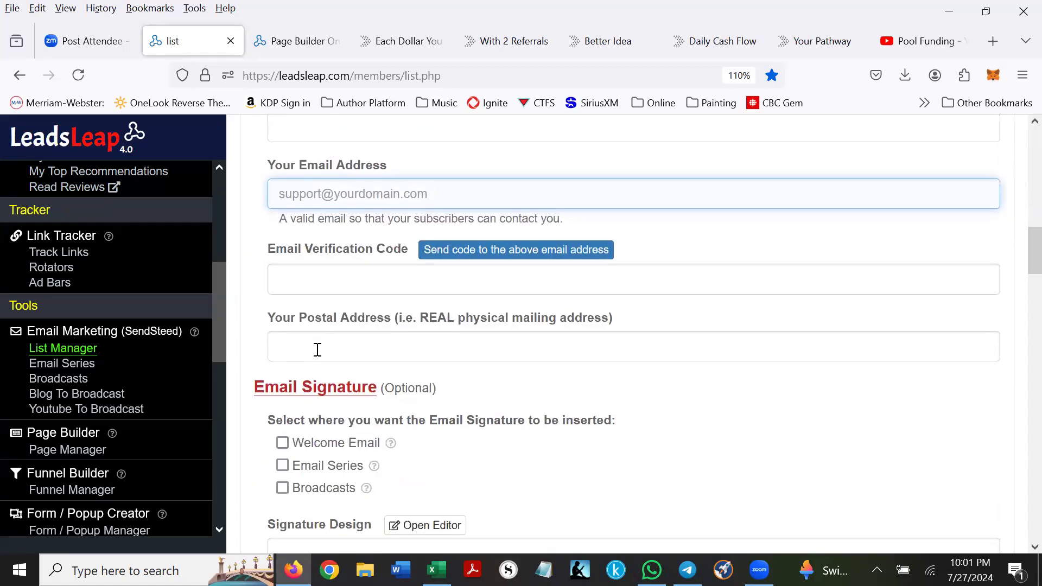
scroll(299, 345, down, 6)
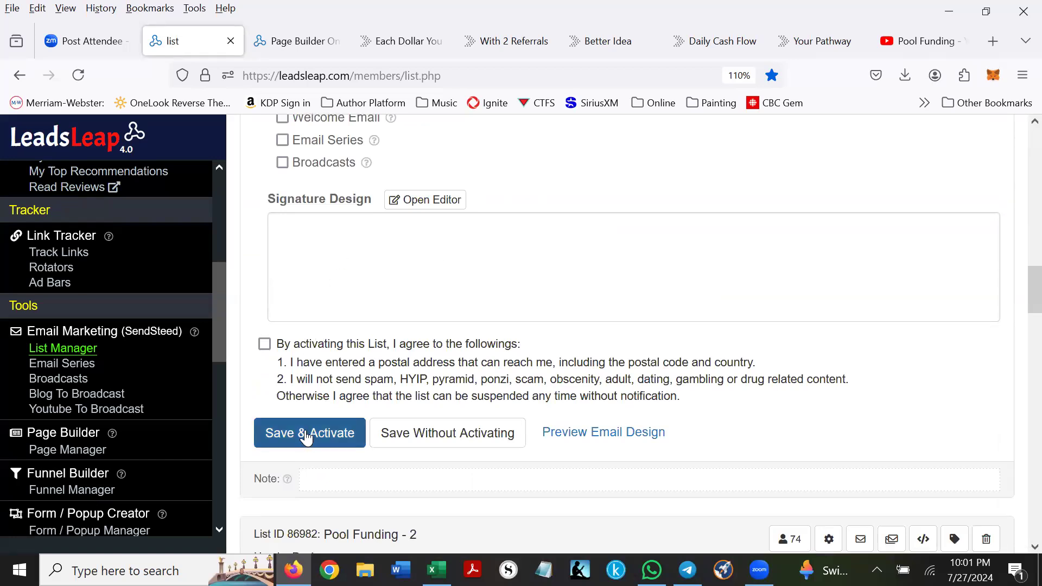
scroll(502, 345, up, 14)
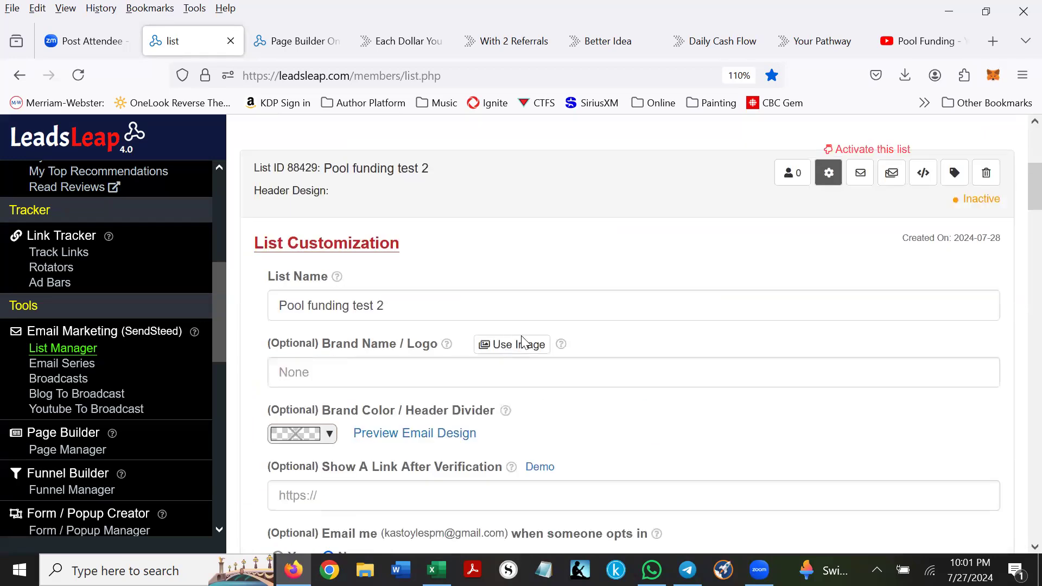
scroll(523, 342, up, 4)
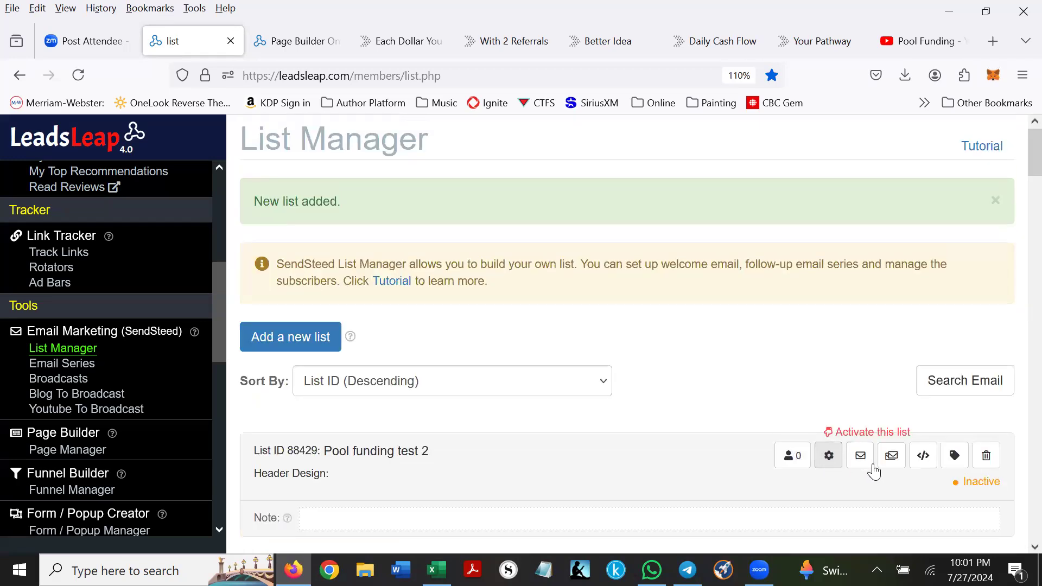
scroll(869, 435, down, 5)
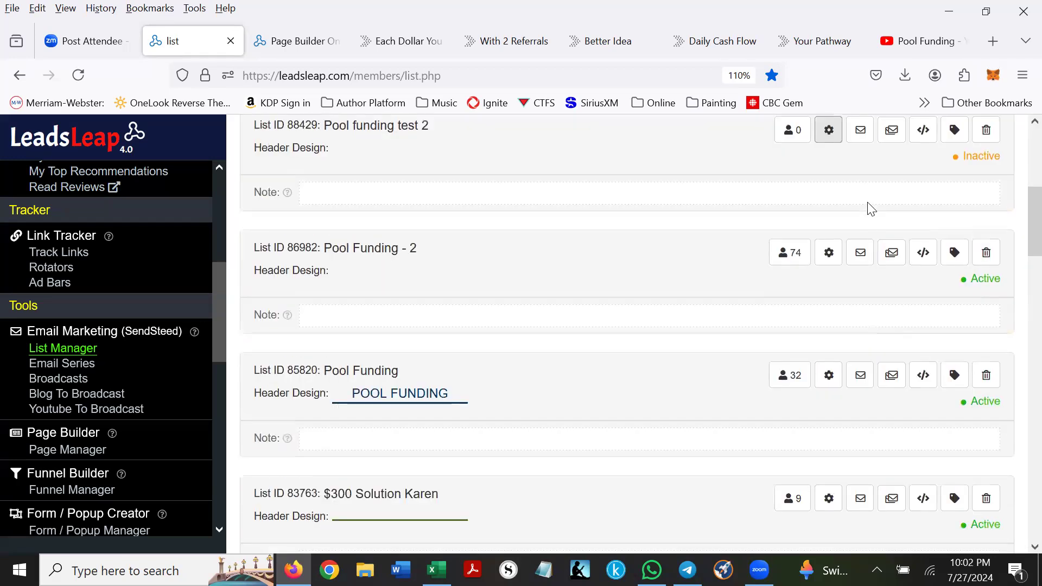
click(892, 133)
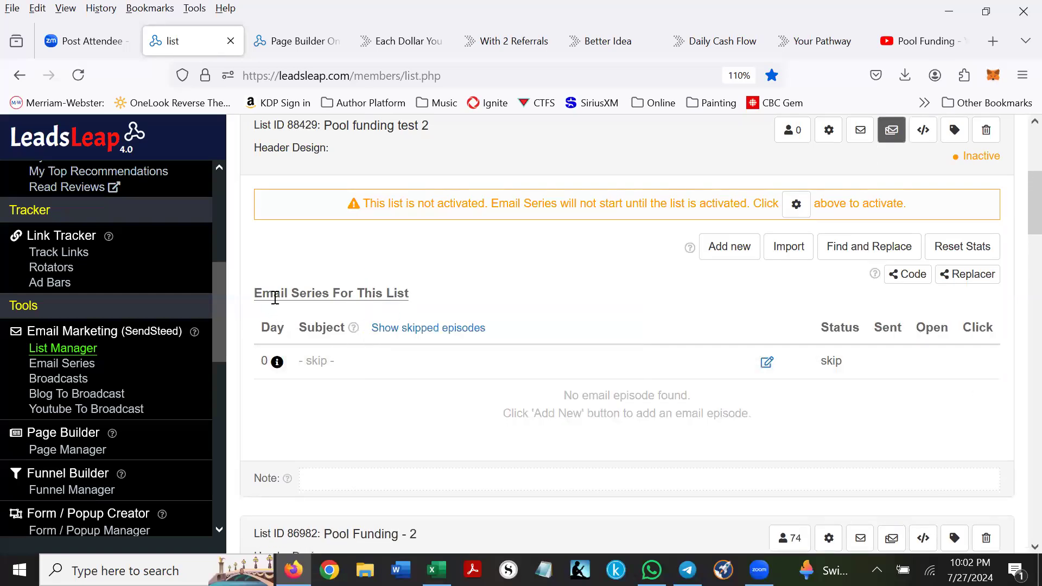
click(727, 247)
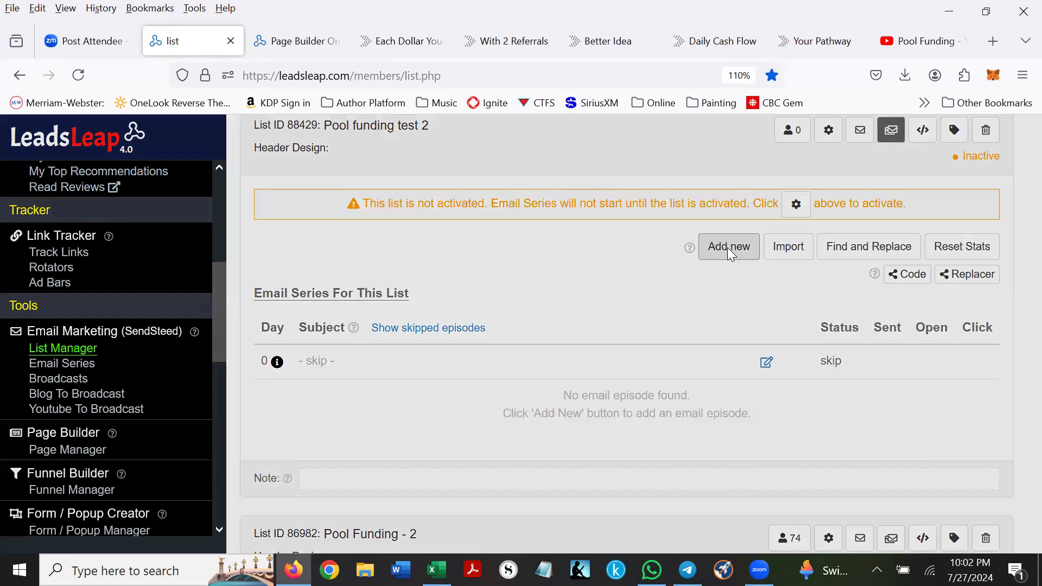
scroll(715, 257, down, 3)
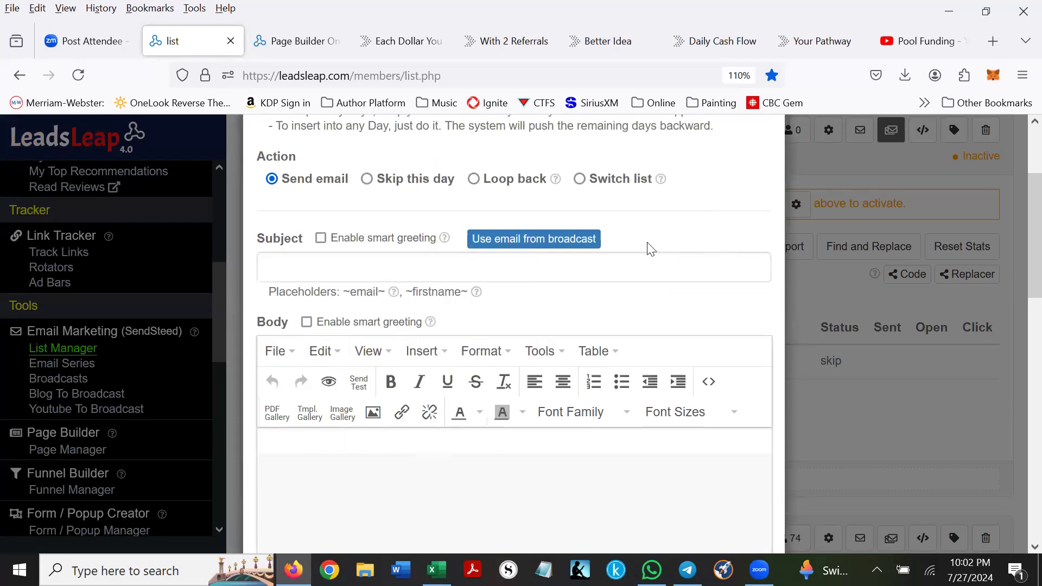
scroll(650, 249, up, 3)
click(765, 148)
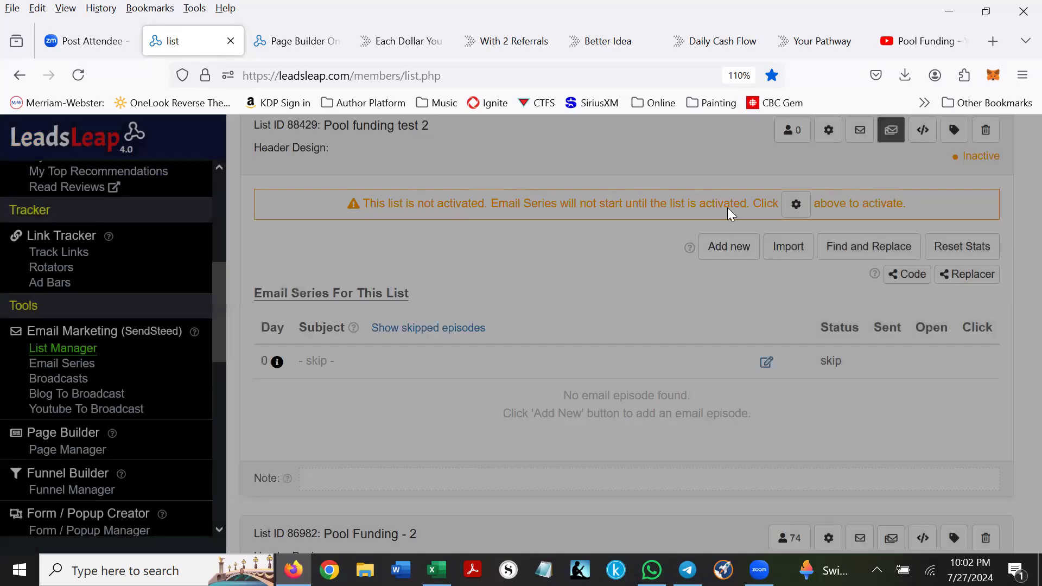
scroll(651, 217, up, 5)
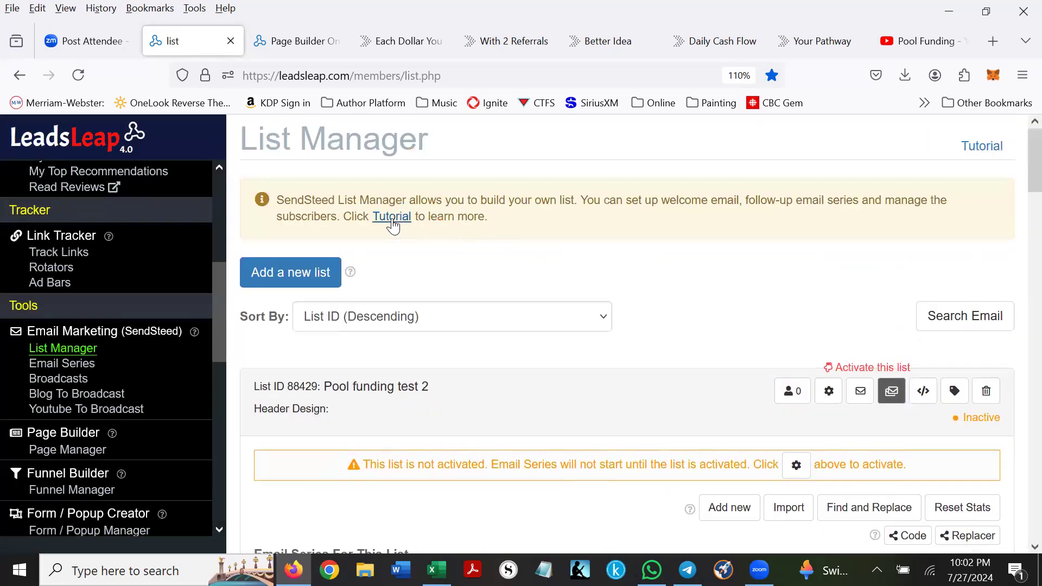
scroll(651, 242, down, 3)
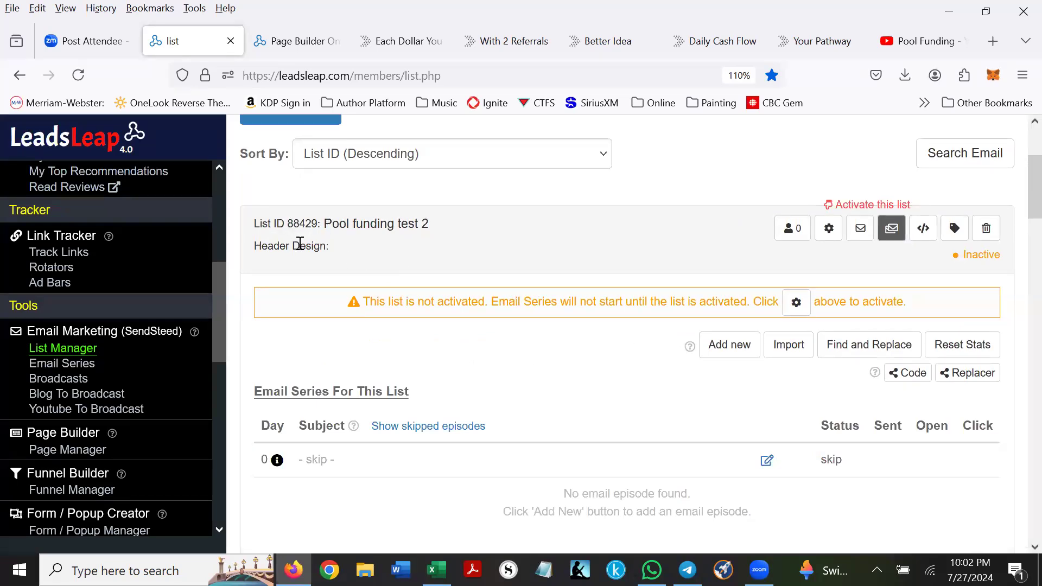
- Reopen Design 281820 of 'Pool funding testing' from the Page Manager in the page builder
click(69, 455)
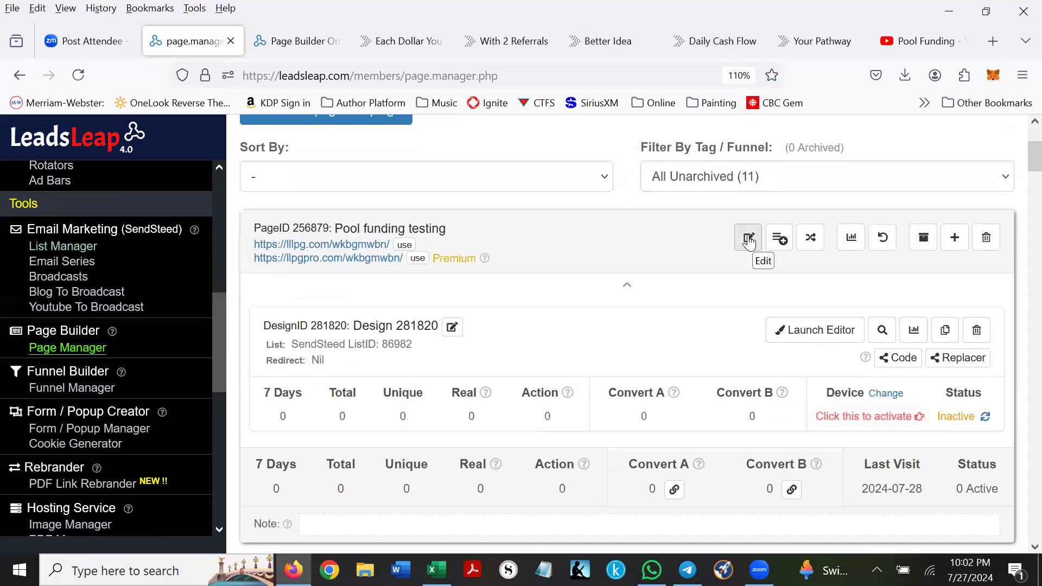
click(818, 329)
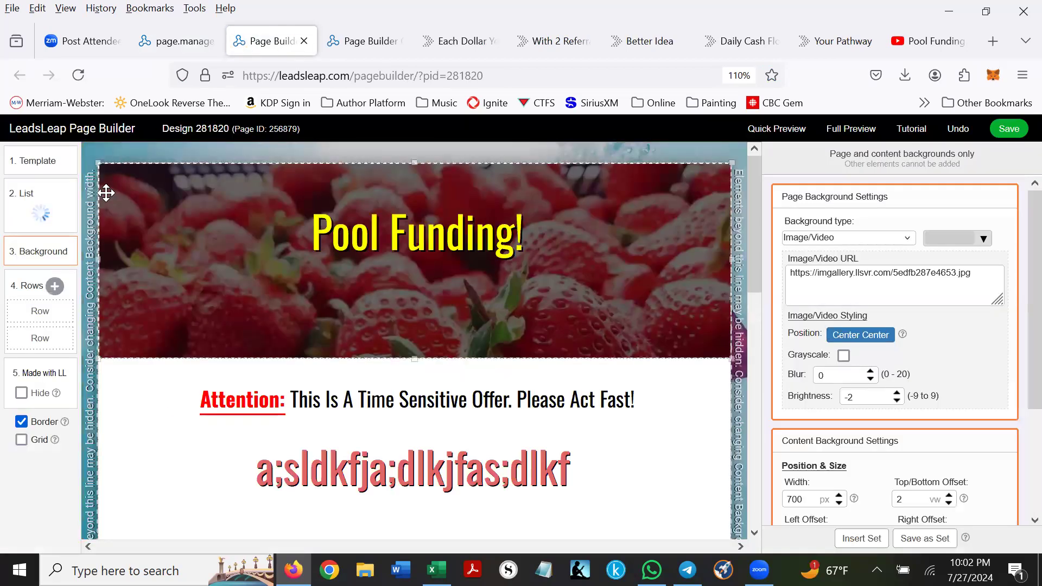
- Link the page's opt-in list to 'Pool funding test 2' and save the design
click(38, 218)
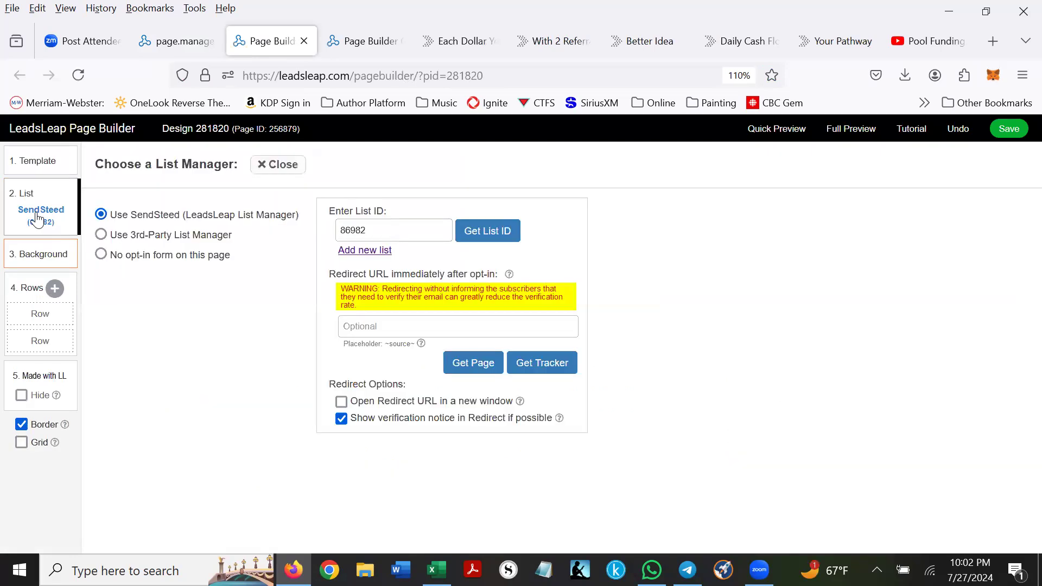
click(486, 231)
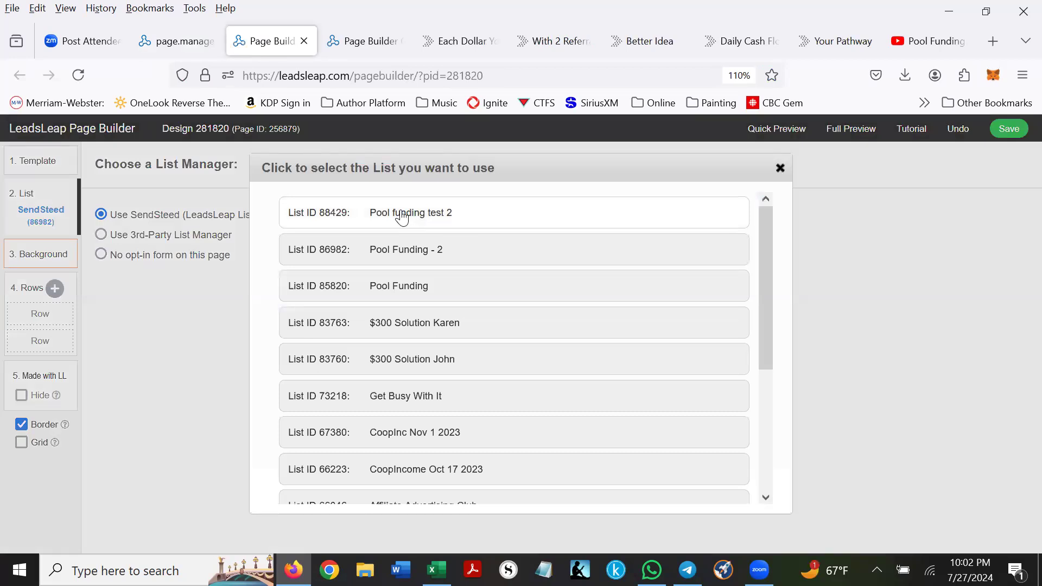
click(402, 217)
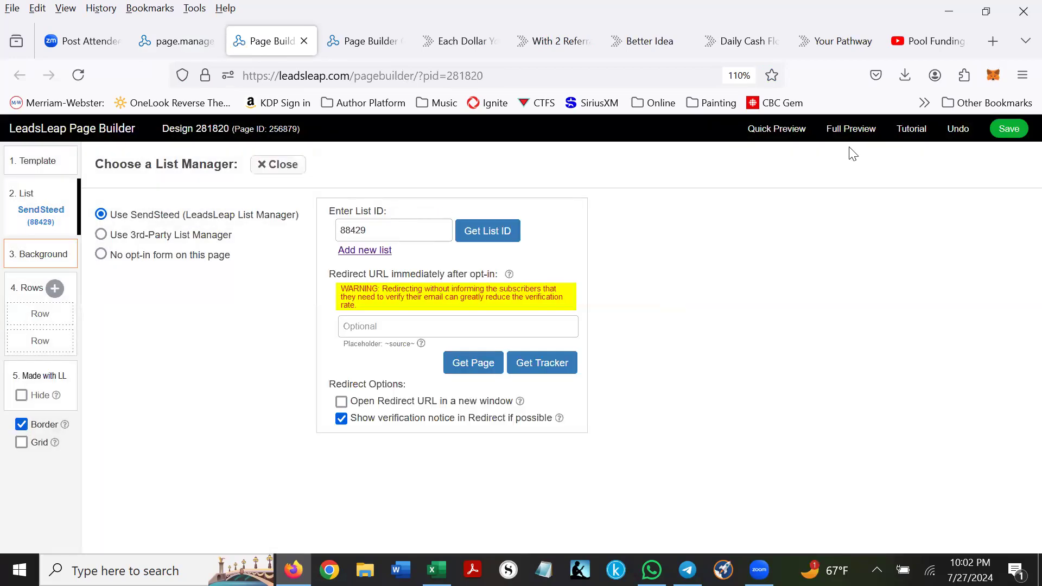
click(1009, 129)
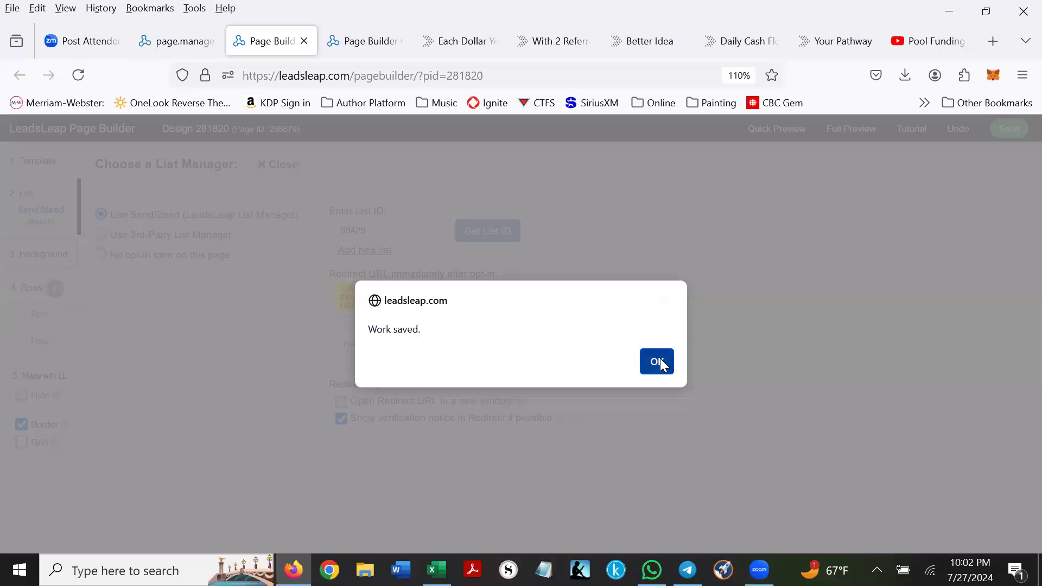
click(658, 362)
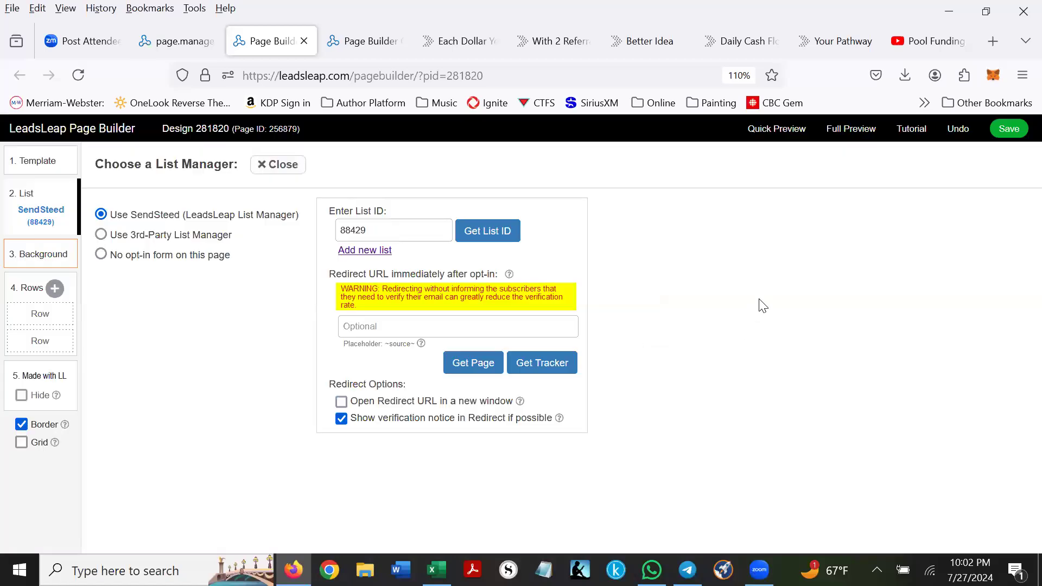
- Close the Page Builder, look over the Page Manager, and start a new browser tab
click(304, 42)
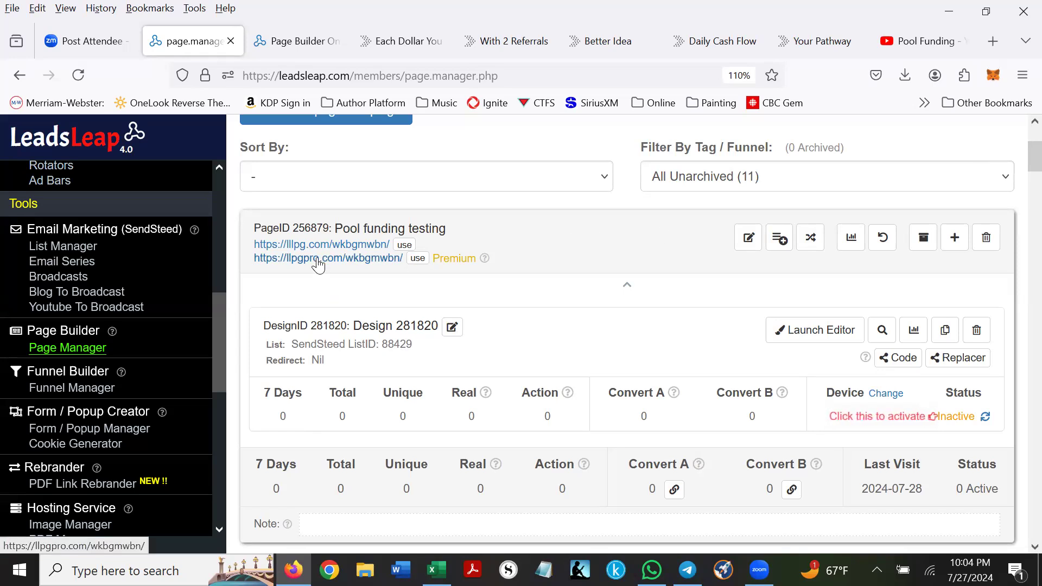
scroll(317, 264, down, 15)
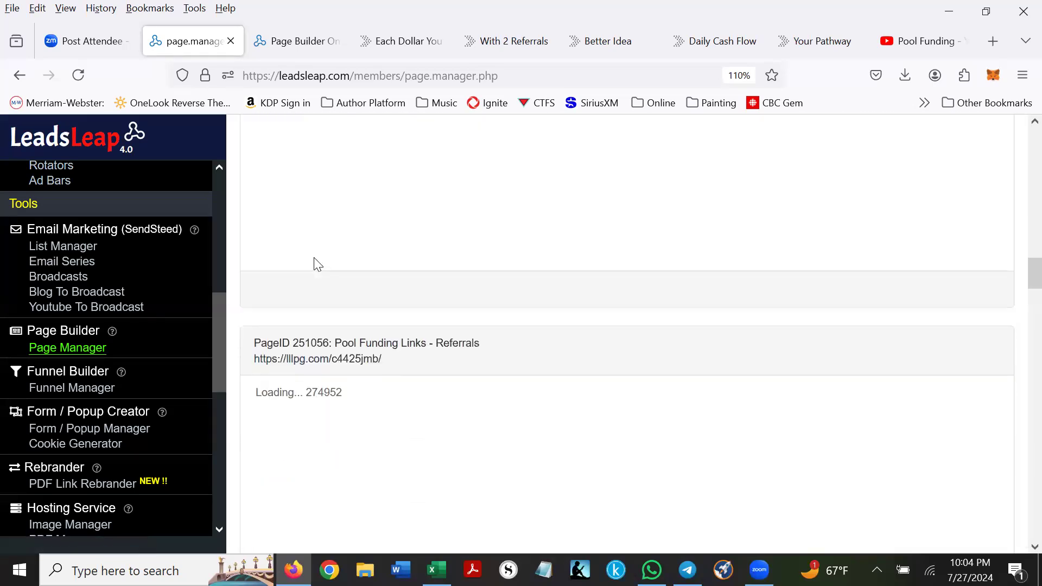
scroll(317, 264, down, 2)
scroll(300, 280, up, 8)
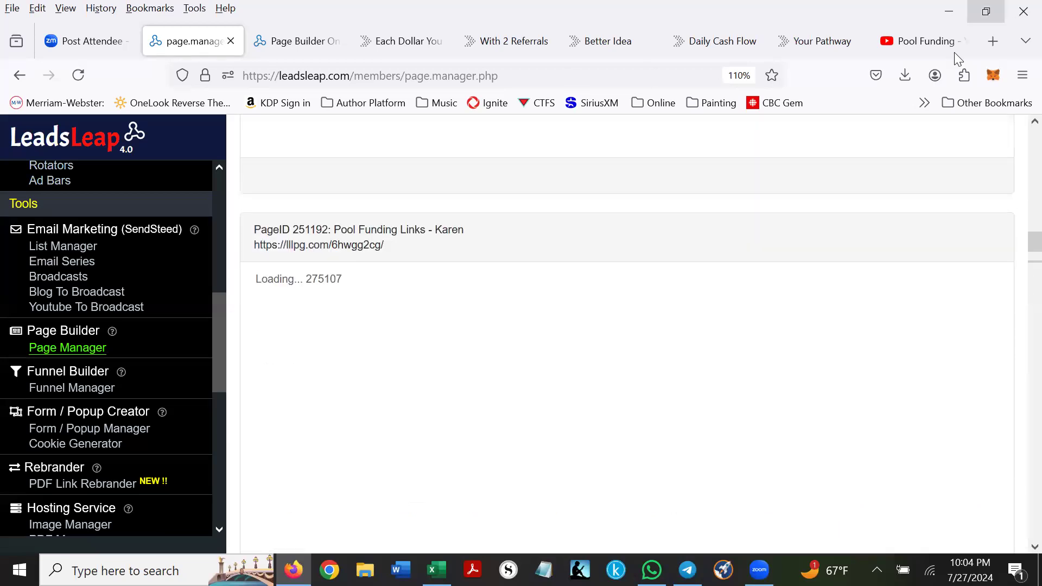
click(992, 42)
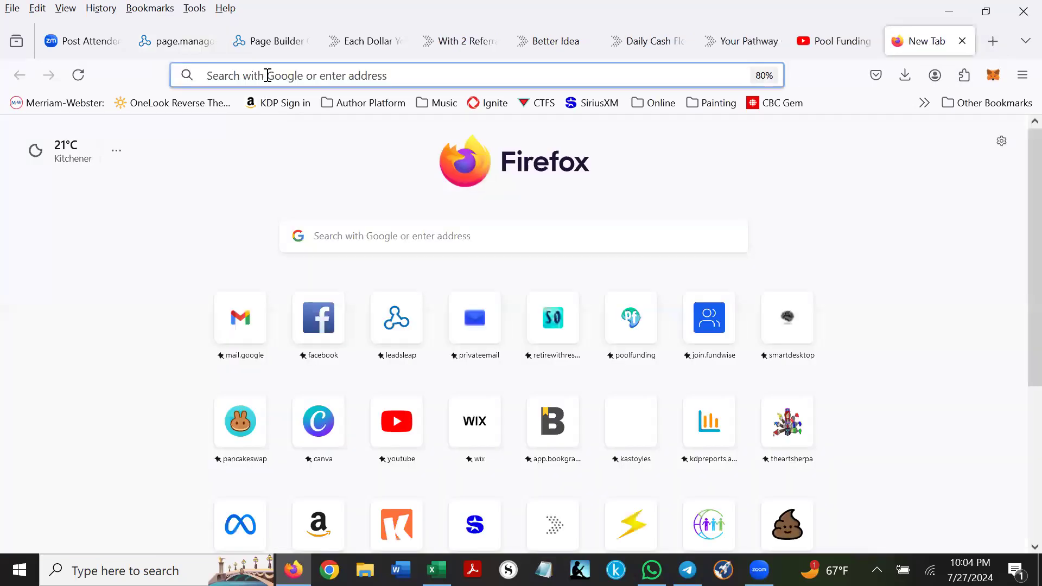
- Load the 'Important Pool Funding Links For Affiliates' page from the address-bar suggestion and skim it
click(267, 81)
text(kjstoylesbiz.com/)
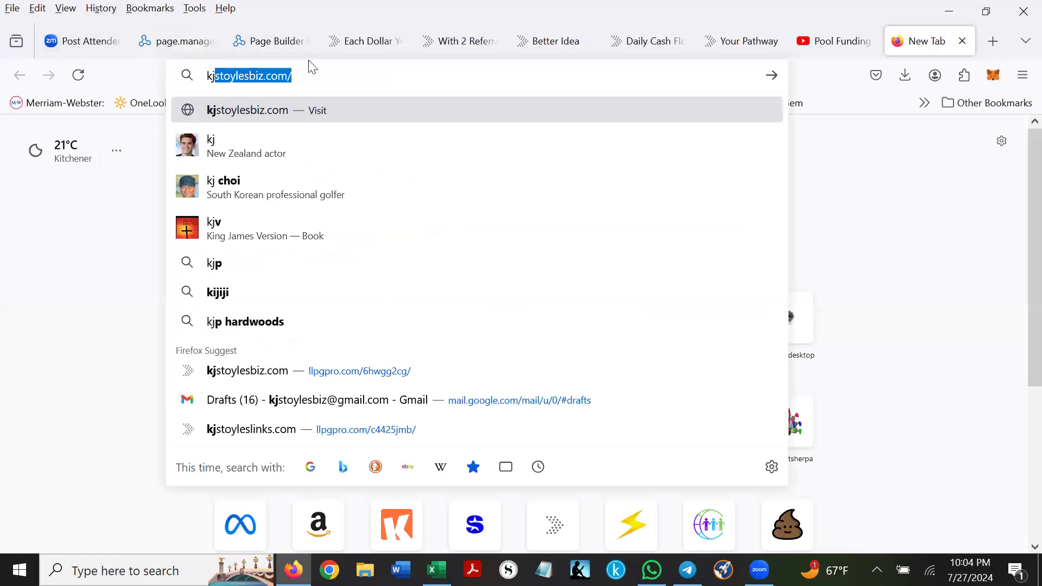
click(536, 118)
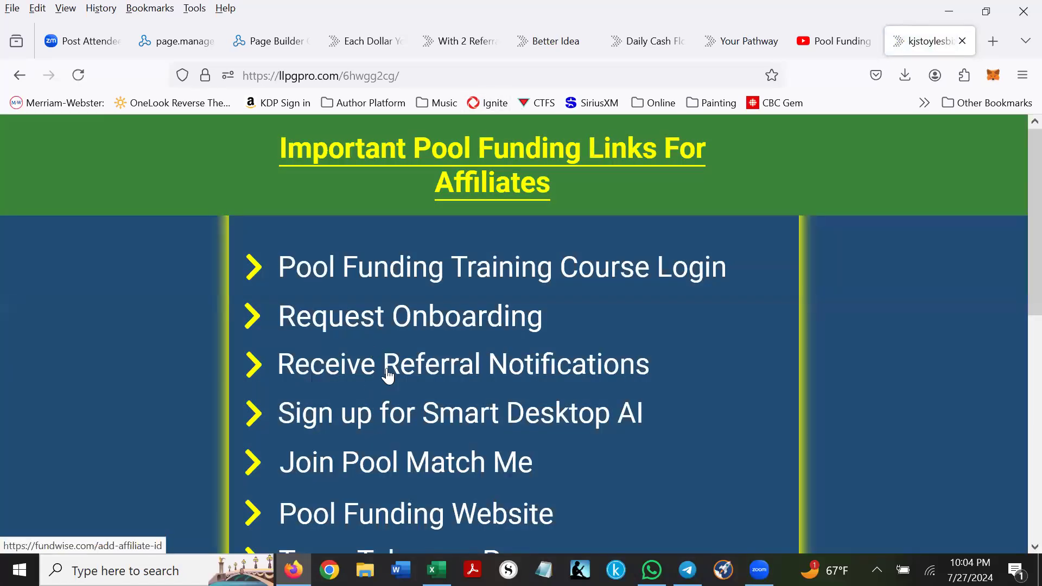
scroll(347, 244, down, 3)
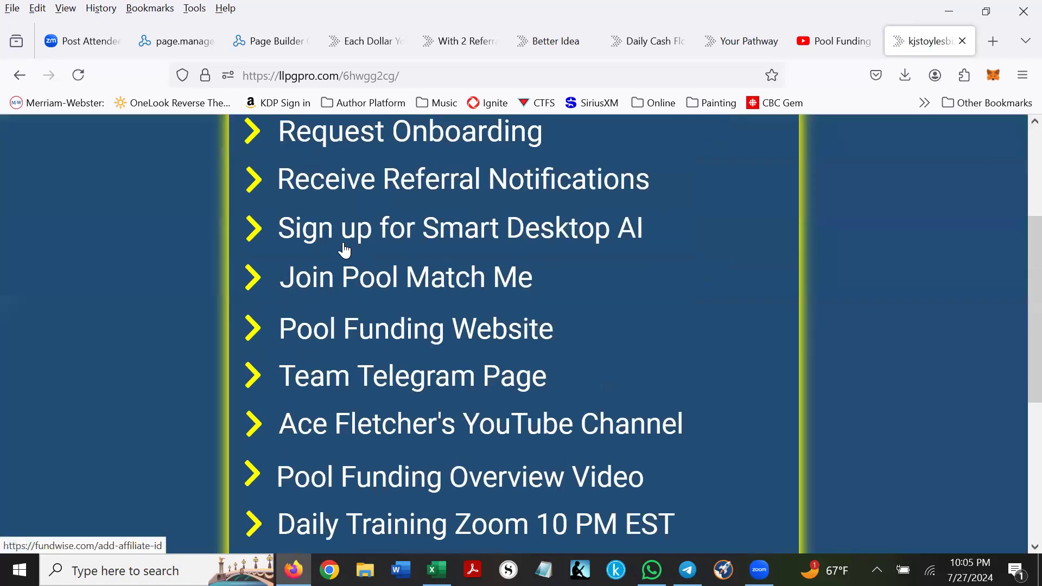
scroll(344, 250, down, 2)
scroll(336, 274, up, 5)
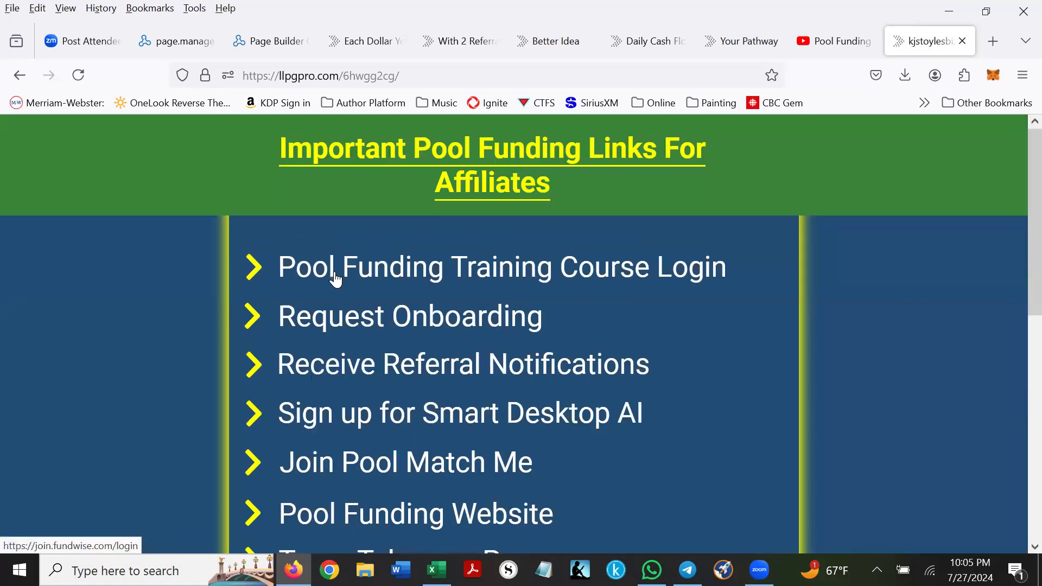
- View the Pool Funding Training Course Login page, then close it and the links page
click(425, 268)
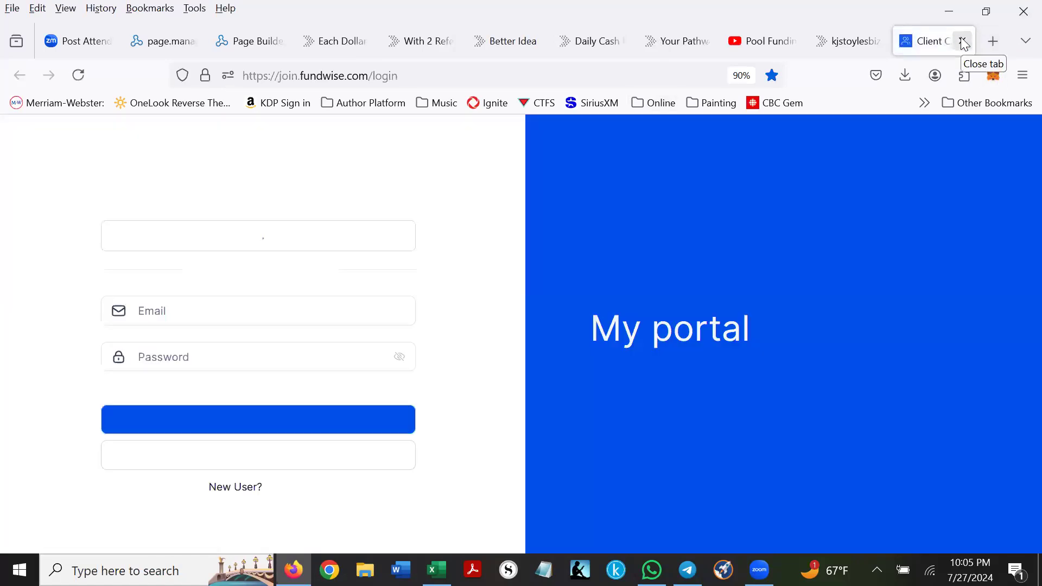
click(963, 42)
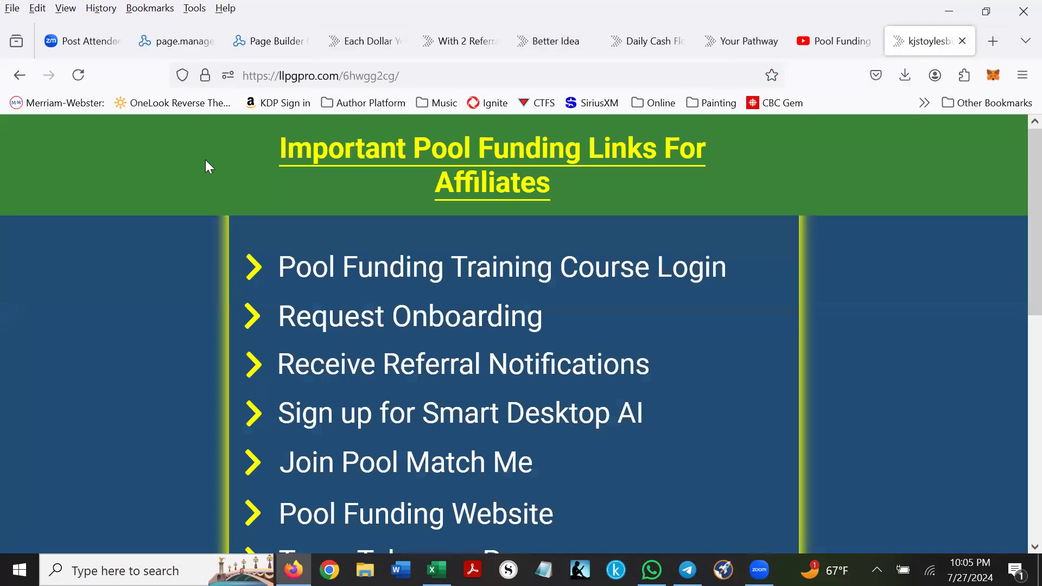
click(963, 43)
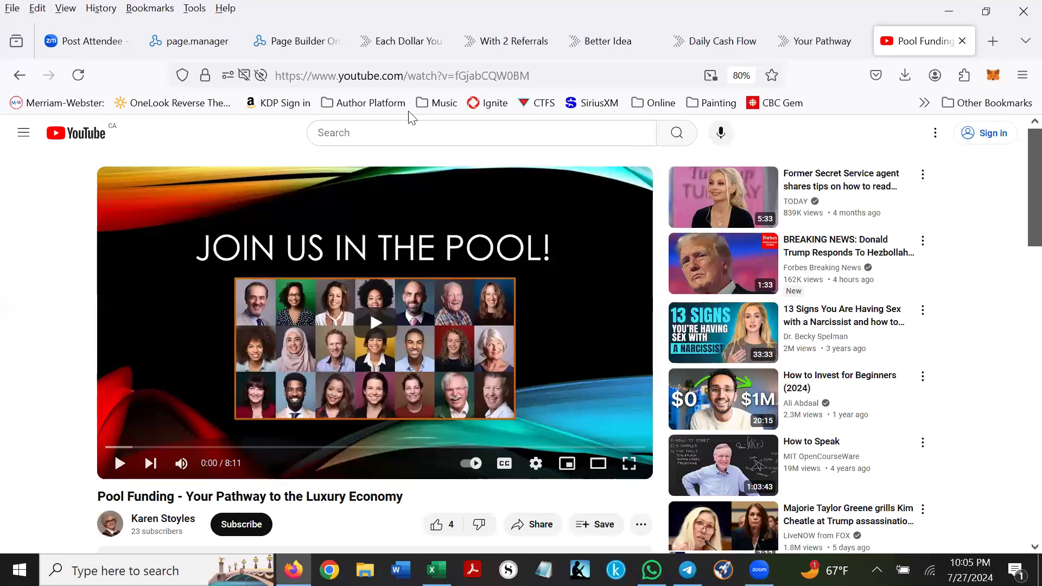